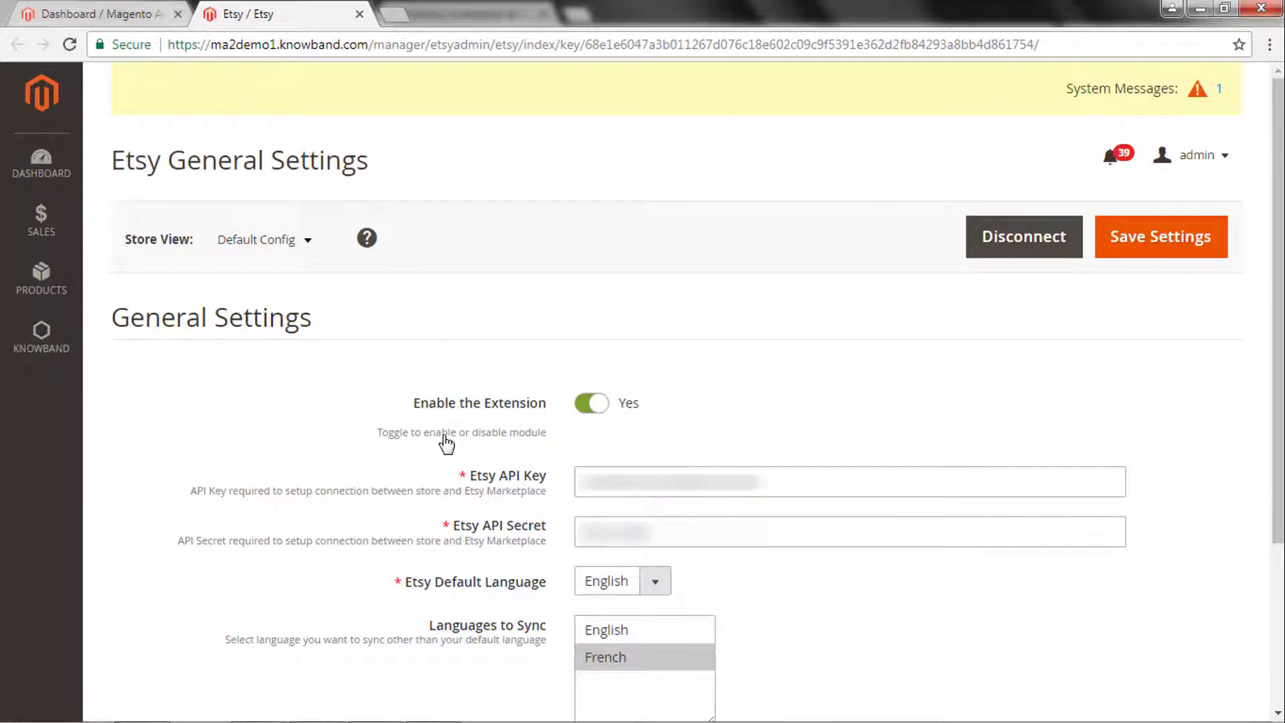
- Examine the Enable the Extension, Etsy API Key and Etsy API Secret options in the Etsy general settings
{"action": "scroll", "coordinate": [445, 442], "scroll_direction": "down", "scroll_amount": 3}
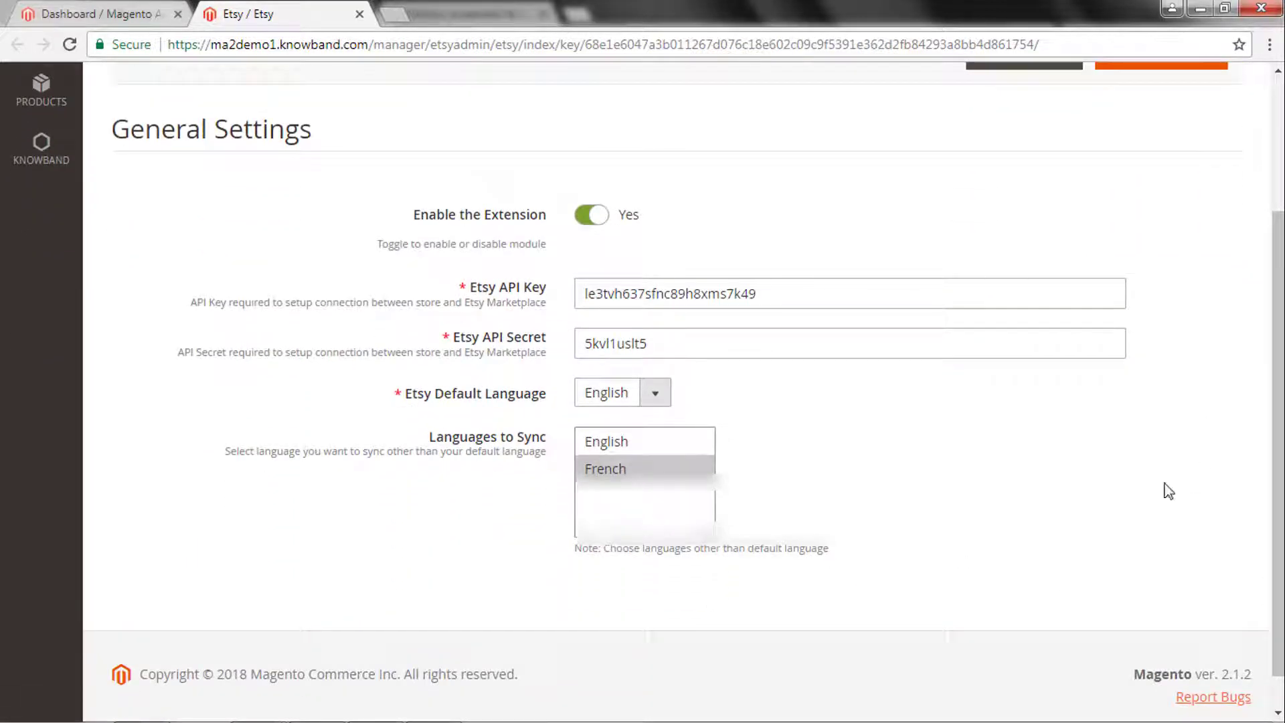
{"action": "left_click_drag", "start_coordinate": [411, 217], "coordinate": [546, 217]}
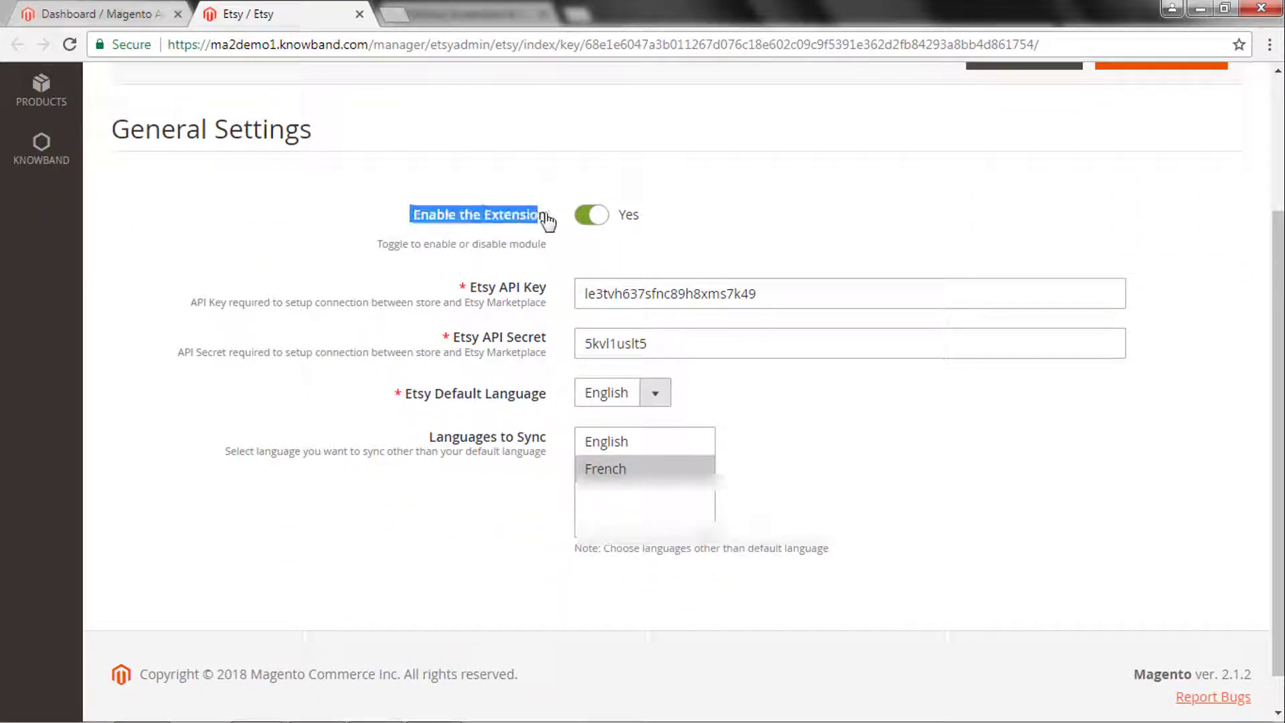
{"action": "left_click", "coordinate": [587, 222]}
{"action": "left_click", "coordinate": [589, 221]}
{"action": "left_click_drag", "start_coordinate": [469, 288], "coordinate": [546, 288]}
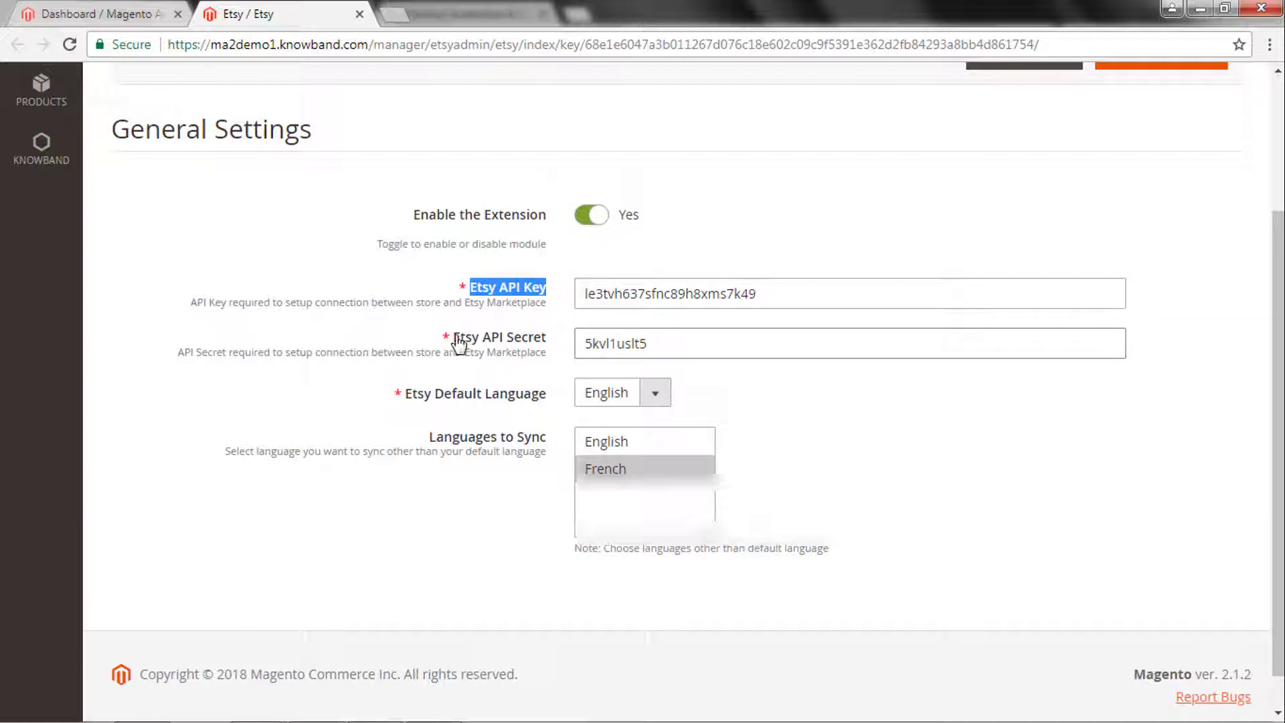
{"action": "left_click_drag", "start_coordinate": [458, 339], "coordinate": [547, 339]}
{"action": "left_click", "coordinate": [467, 398]}
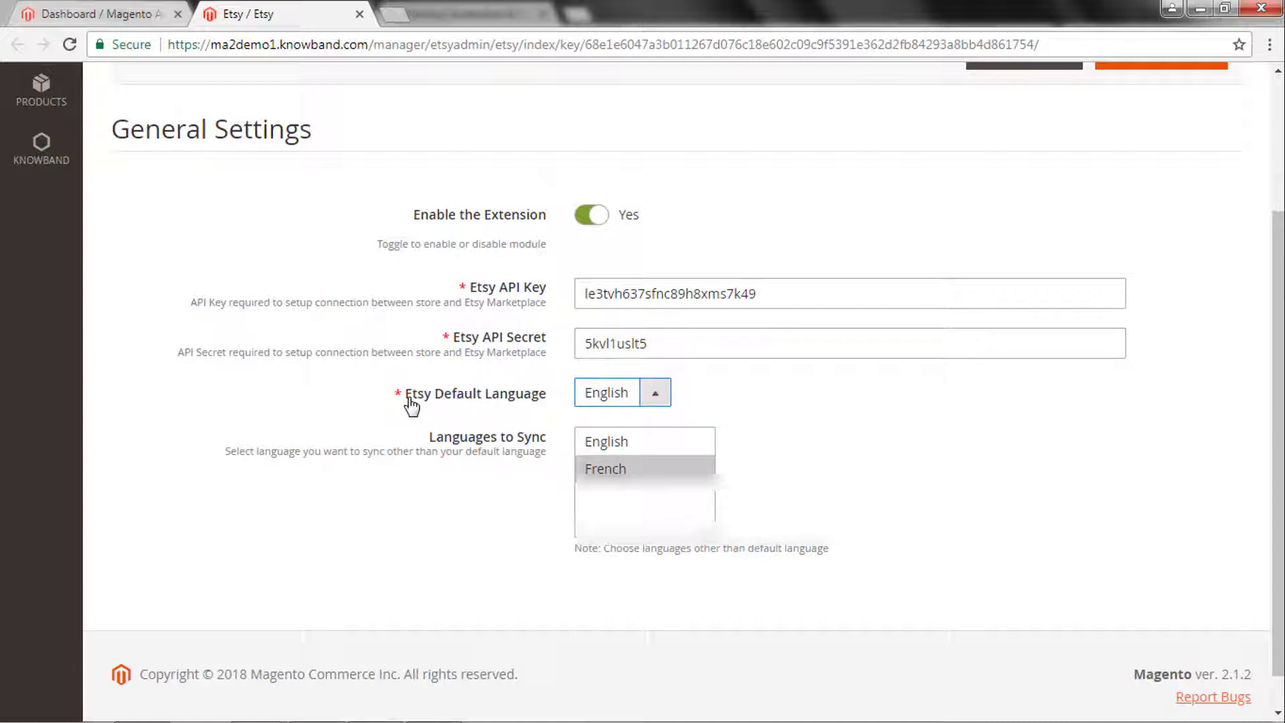
- Choose English as the Etsy Default Language
{"action": "left_click_drag", "start_coordinate": [409, 399], "coordinate": [545, 399]}
{"action": "left_click", "coordinate": [533, 419]}
{"action": "left_click", "coordinate": [655, 395]}
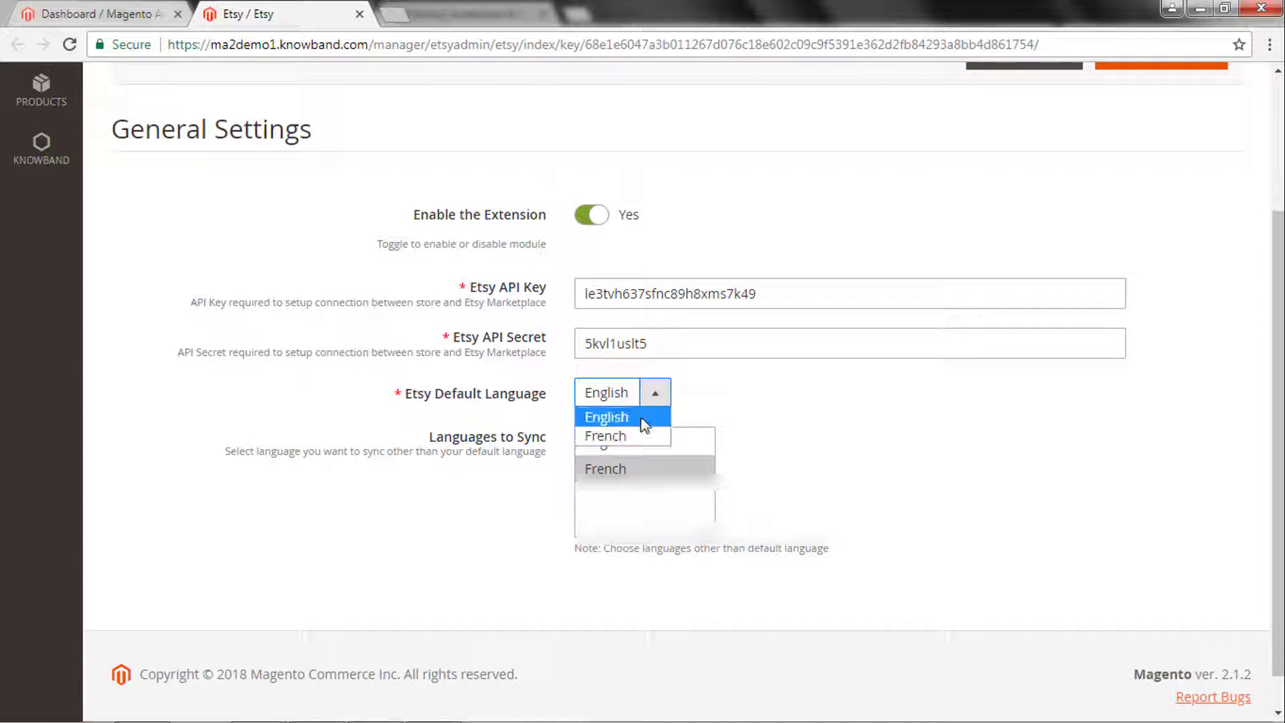
{"action": "left_click", "coordinate": [644, 419]}
- Open the Knowband Etsy Synchronization page in a new browser tab and switch to it
{"action": "left_click", "coordinate": [94, 13]}
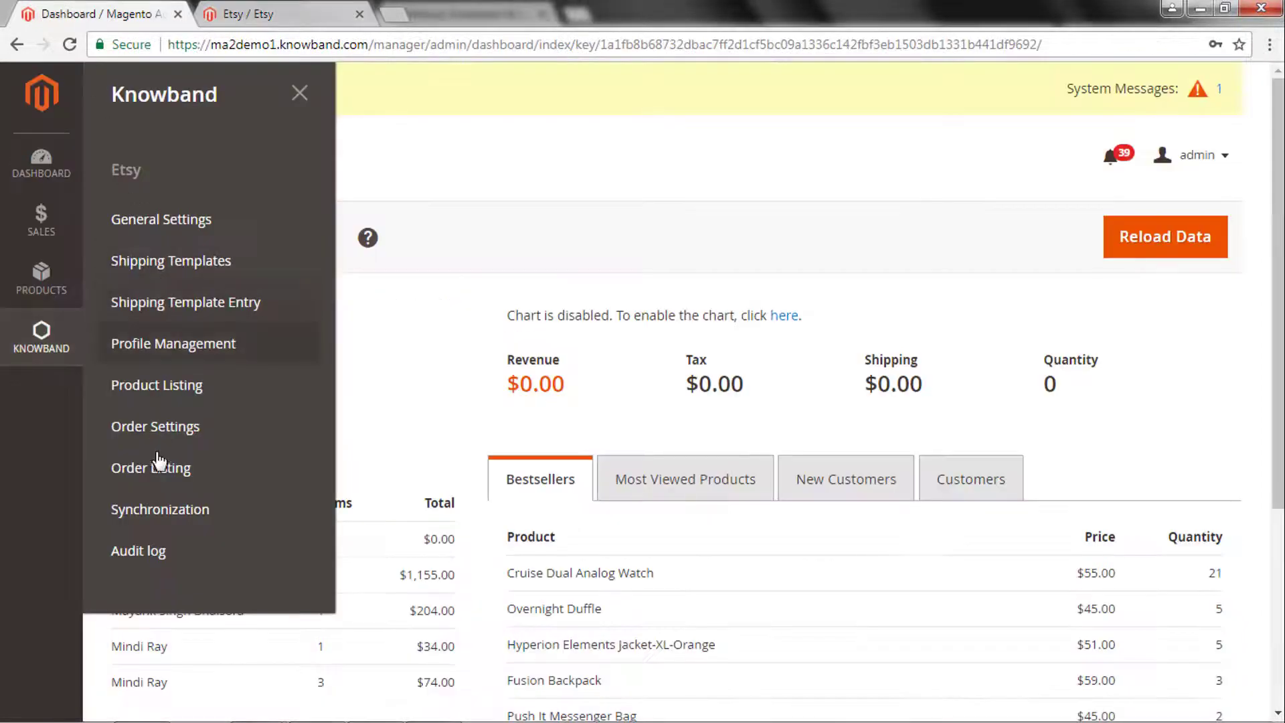
{"action": "middle_click", "coordinate": [154, 506]}
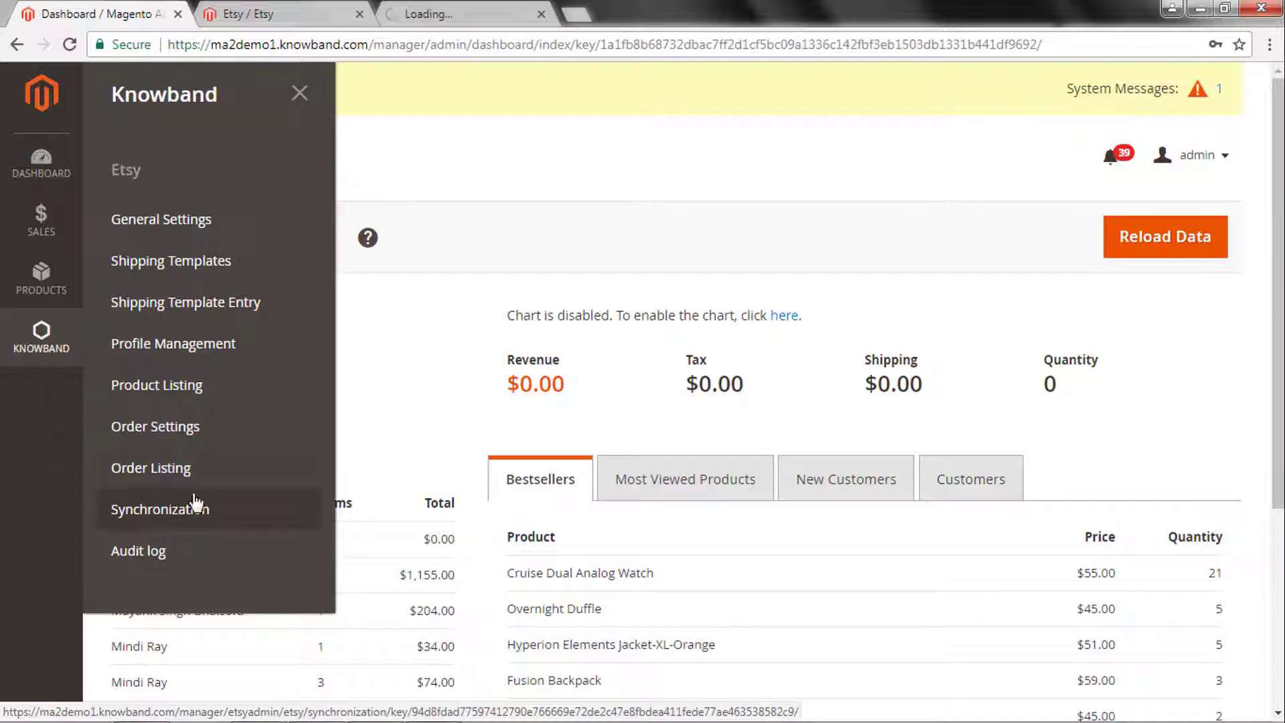
{"action": "left_click", "coordinate": [429, 14]}
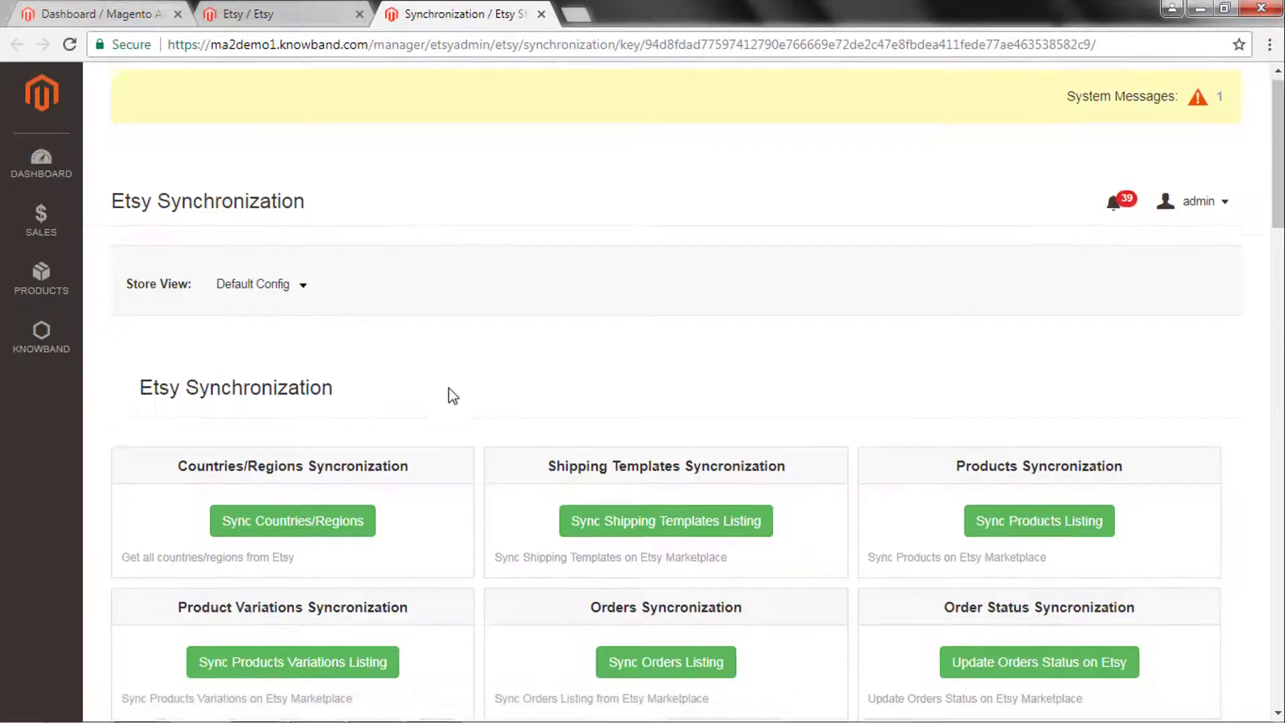
- Sync the countries and regions from Etsy and close the result page
{"action": "scroll", "coordinate": [450, 393], "scroll_direction": "down", "scroll_amount": 3}
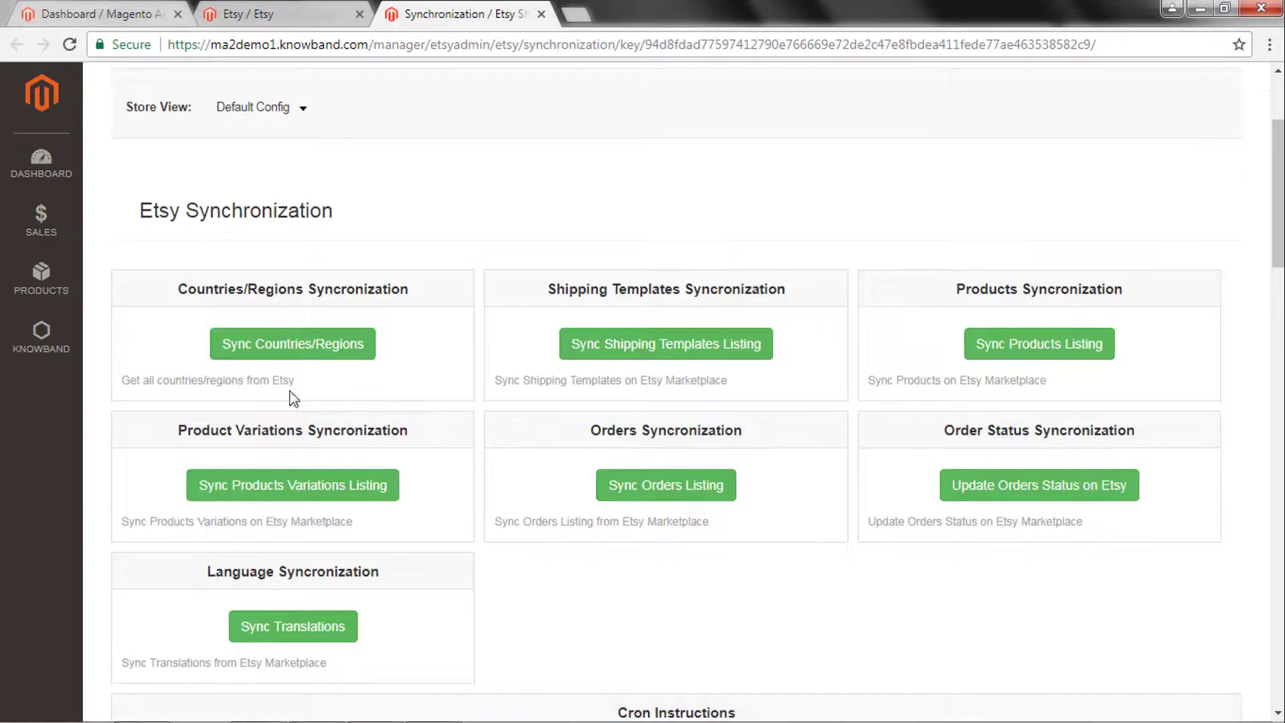
{"action": "left_click", "coordinate": [274, 358]}
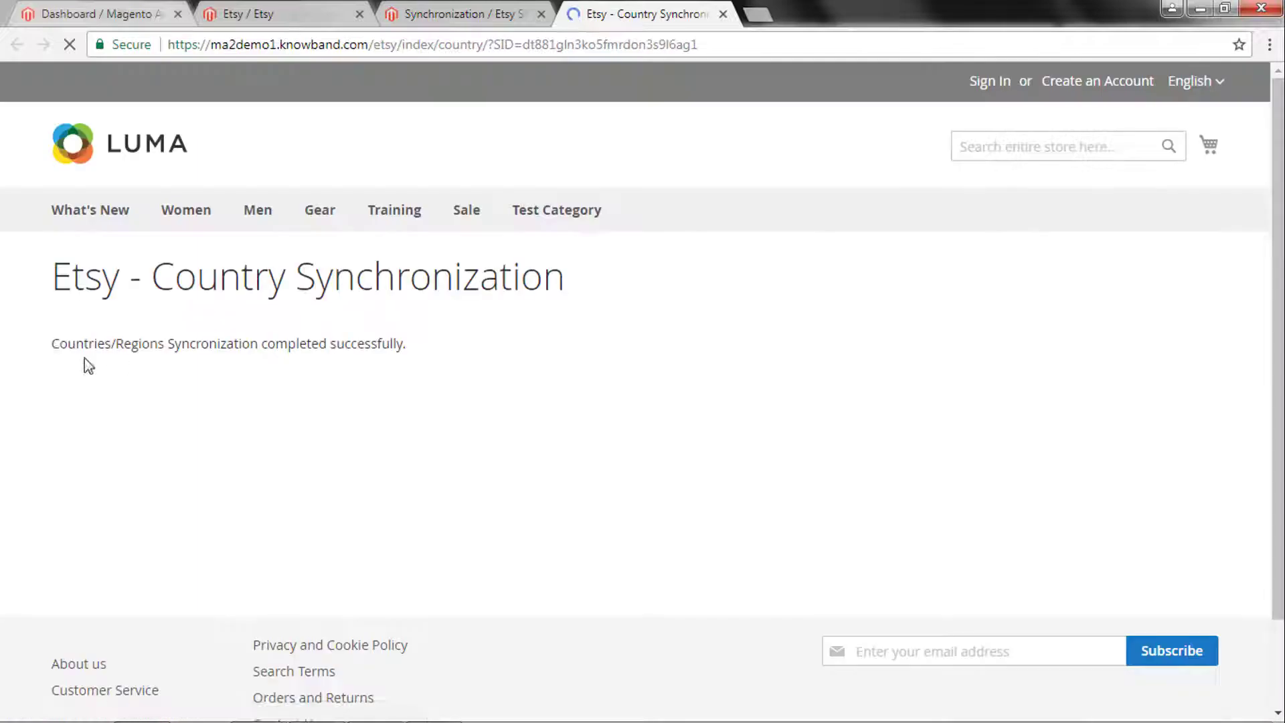
{"action": "left_click_drag", "start_coordinate": [51, 351], "coordinate": [442, 356]}
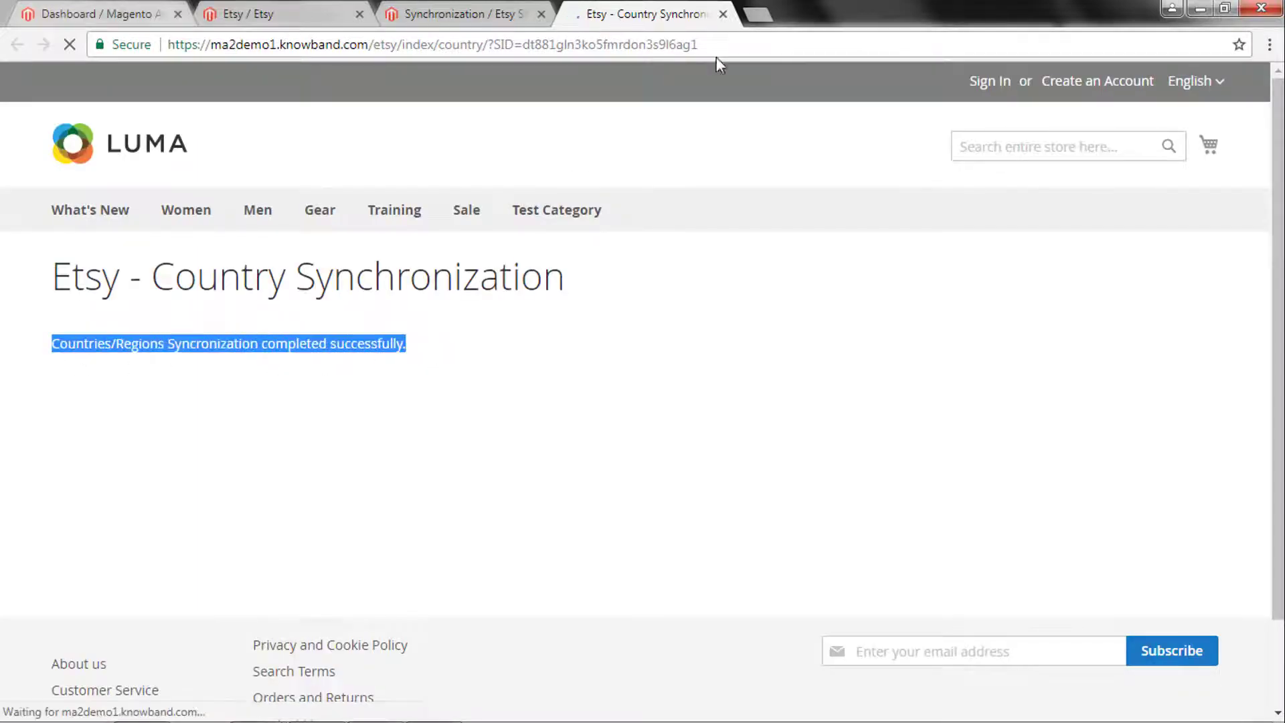
{"action": "left_click", "coordinate": [723, 14]}
- Run the Etsy language synchronization for translations and close the result page
{"action": "scroll", "coordinate": [455, 409], "scroll_direction": "down", "scroll_amount": 4}
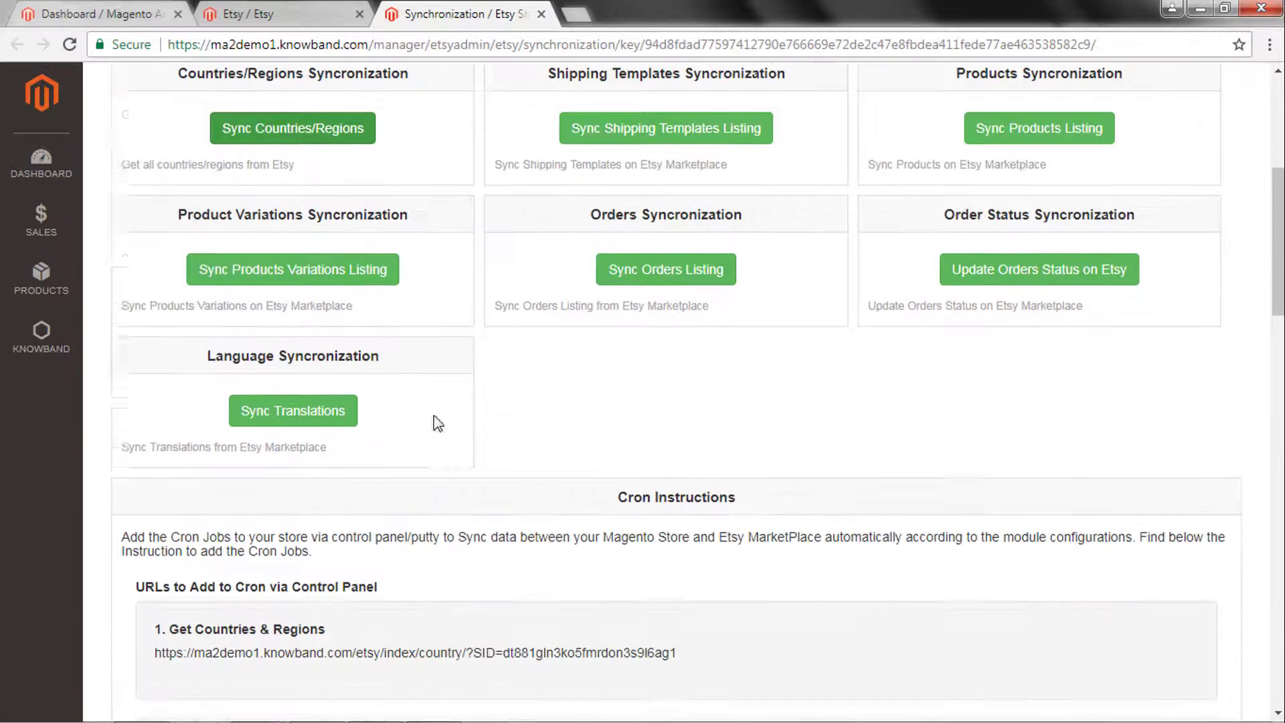
{"action": "left_click_drag", "start_coordinate": [206, 289], "coordinate": [373, 289]}
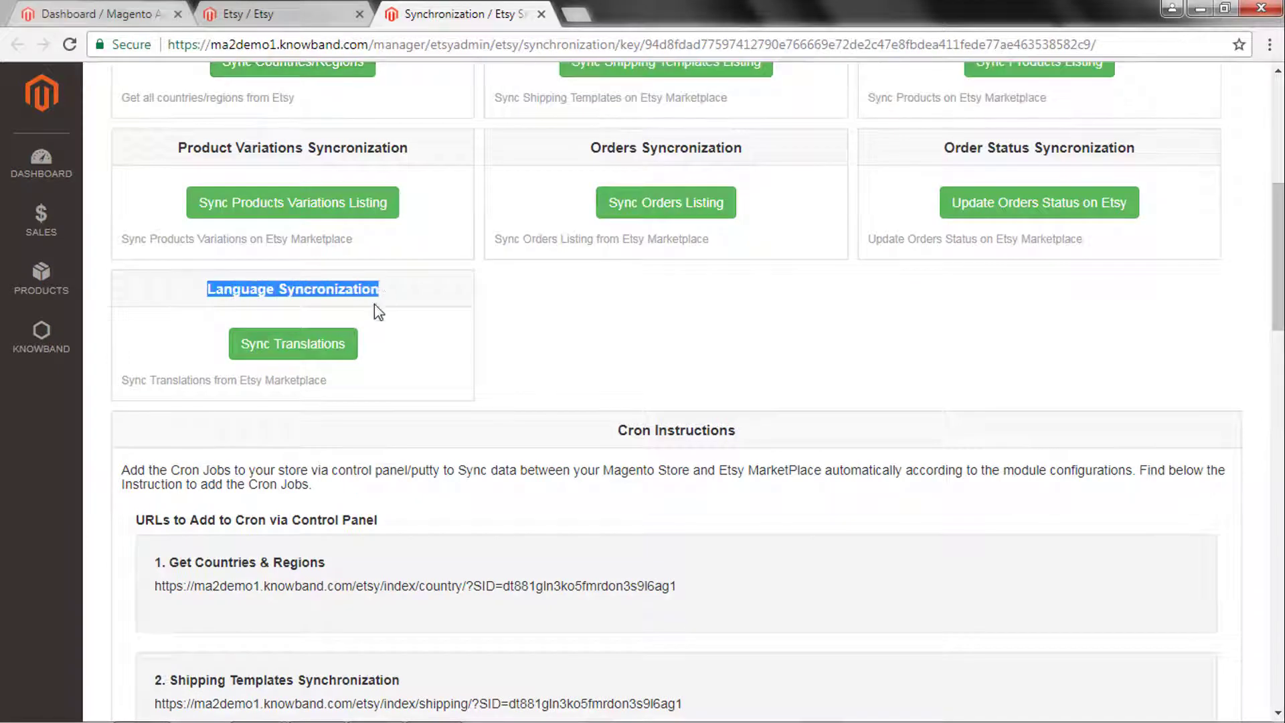
{"action": "left_click", "coordinate": [287, 348]}
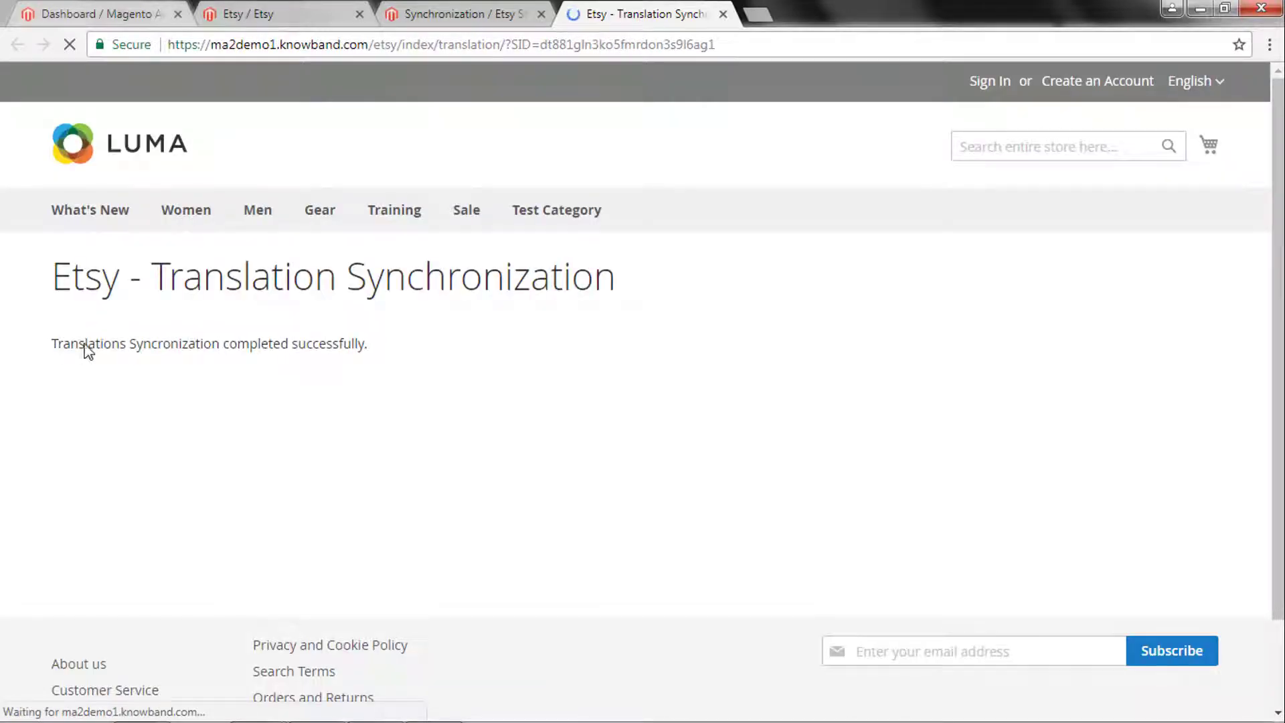
{"action": "left_click_drag", "start_coordinate": [85, 345], "coordinate": [376, 343]}
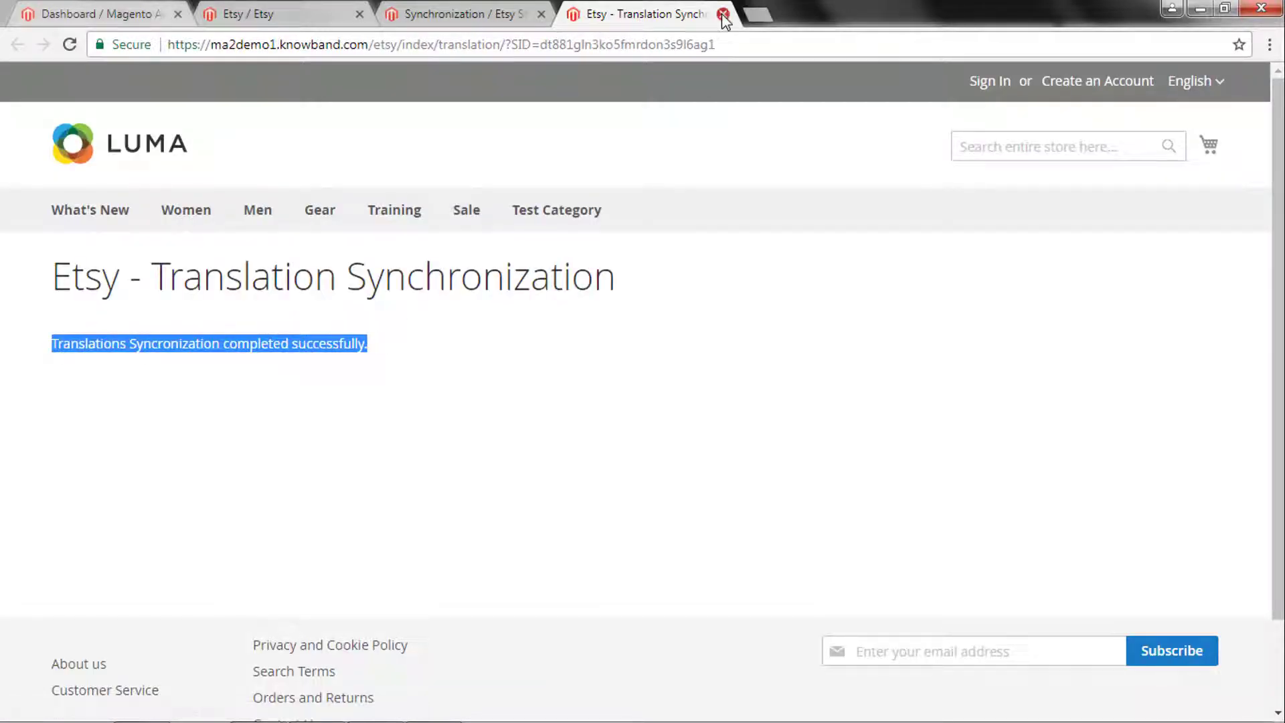
{"action": "left_click", "coordinate": [723, 14]}
- Back in the Etsy general settings, choose English as the default language and French as the language to sync
{"action": "left_click", "coordinate": [299, 8]}
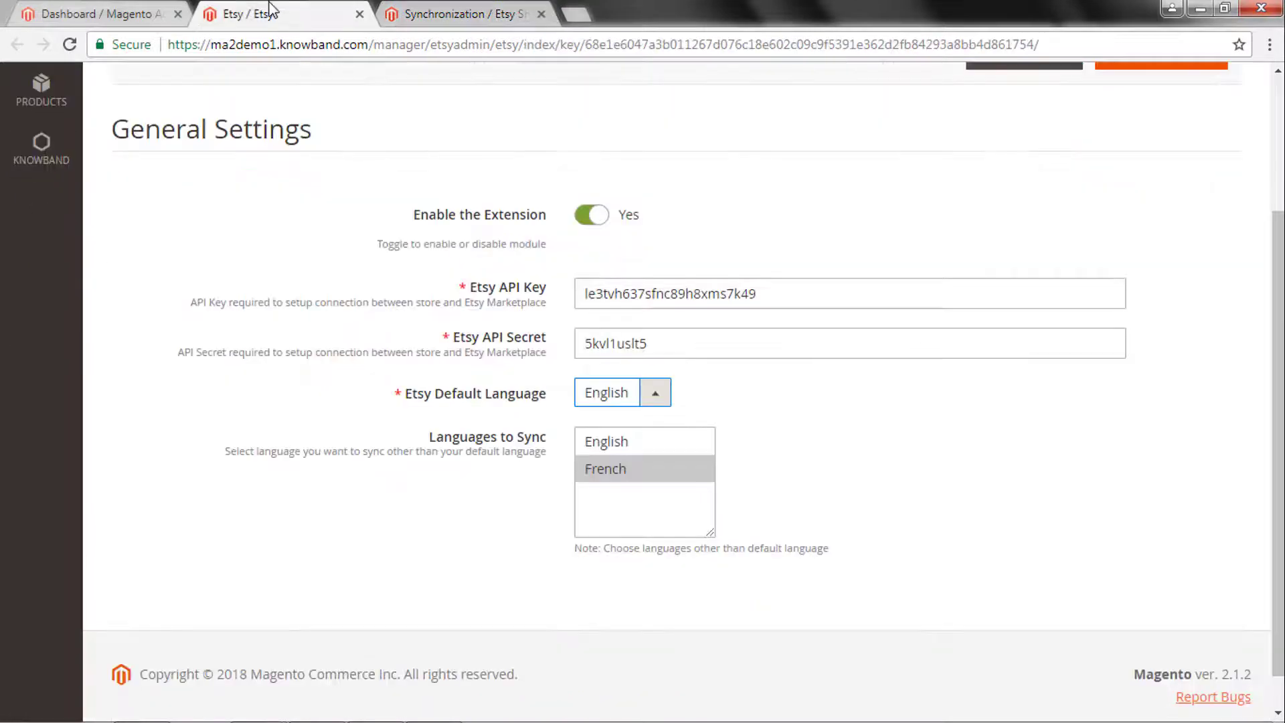
{"action": "left_click", "coordinate": [626, 394]}
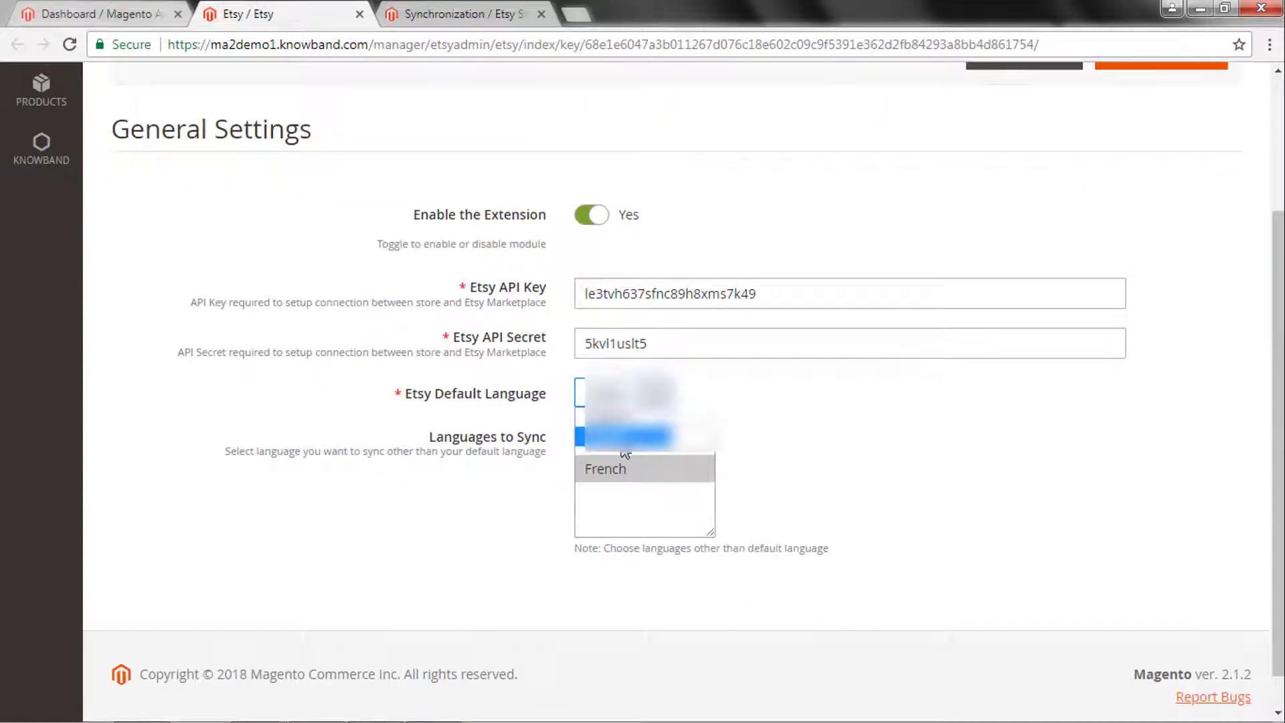
{"action": "left_click", "coordinate": [626, 428]}
{"action": "left_click_drag", "start_coordinate": [431, 439], "coordinate": [539, 445]}
{"action": "left_click", "coordinate": [629, 469]}
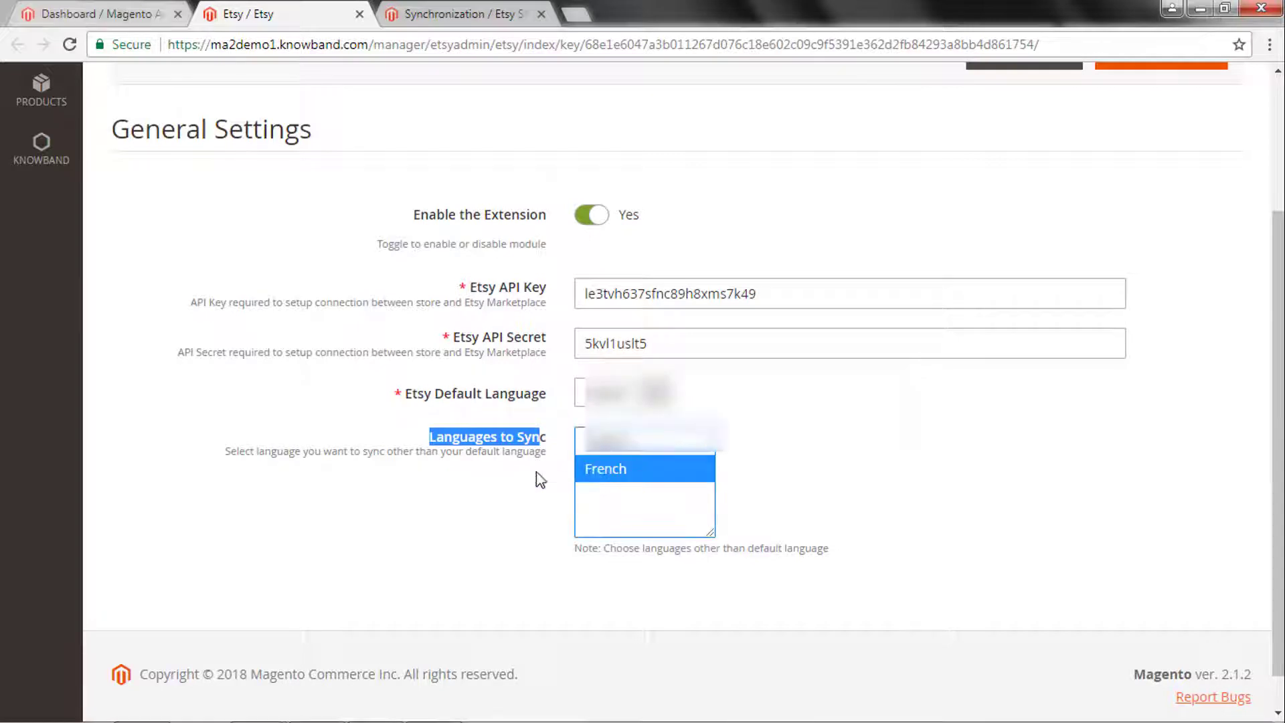
{"action": "scroll", "coordinate": [923, 353], "scroll_direction": "up", "scroll_amount": 1}
{"action": "scroll", "coordinate": [923, 352], "scroll_direction": "up", "scroll_amount": 1}
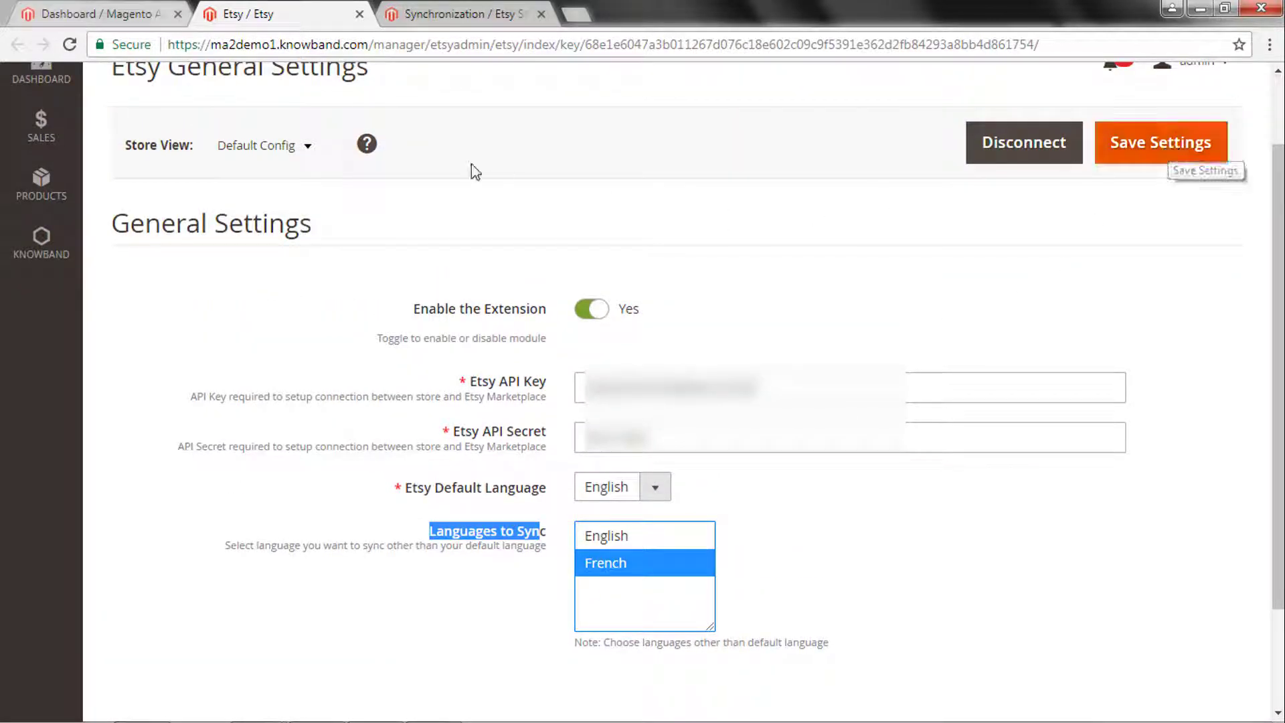
- Return to the Magento dashboard and open the Etsy Shipping Templates list
{"action": "left_click", "coordinate": [127, 8]}
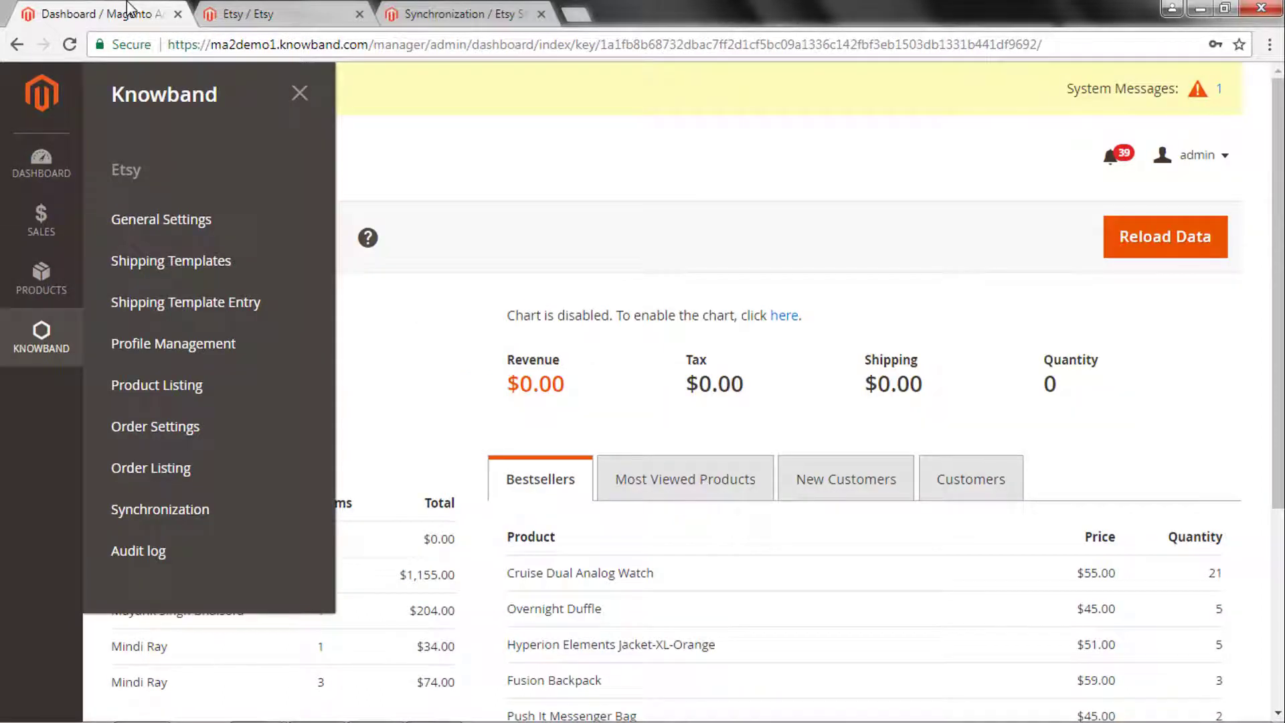
{"action": "left_click", "coordinate": [200, 261]}
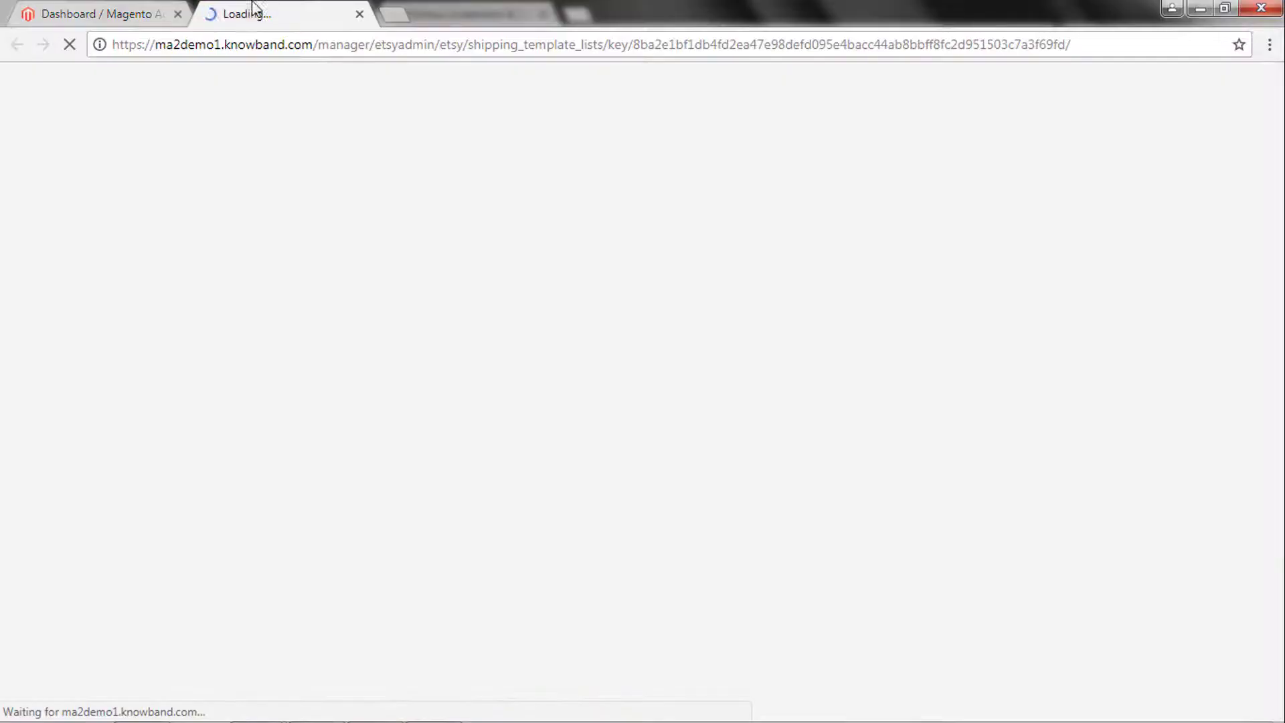
{"action": "scroll", "coordinate": [480, 331], "scroll_direction": "down", "scroll_amount": 2}
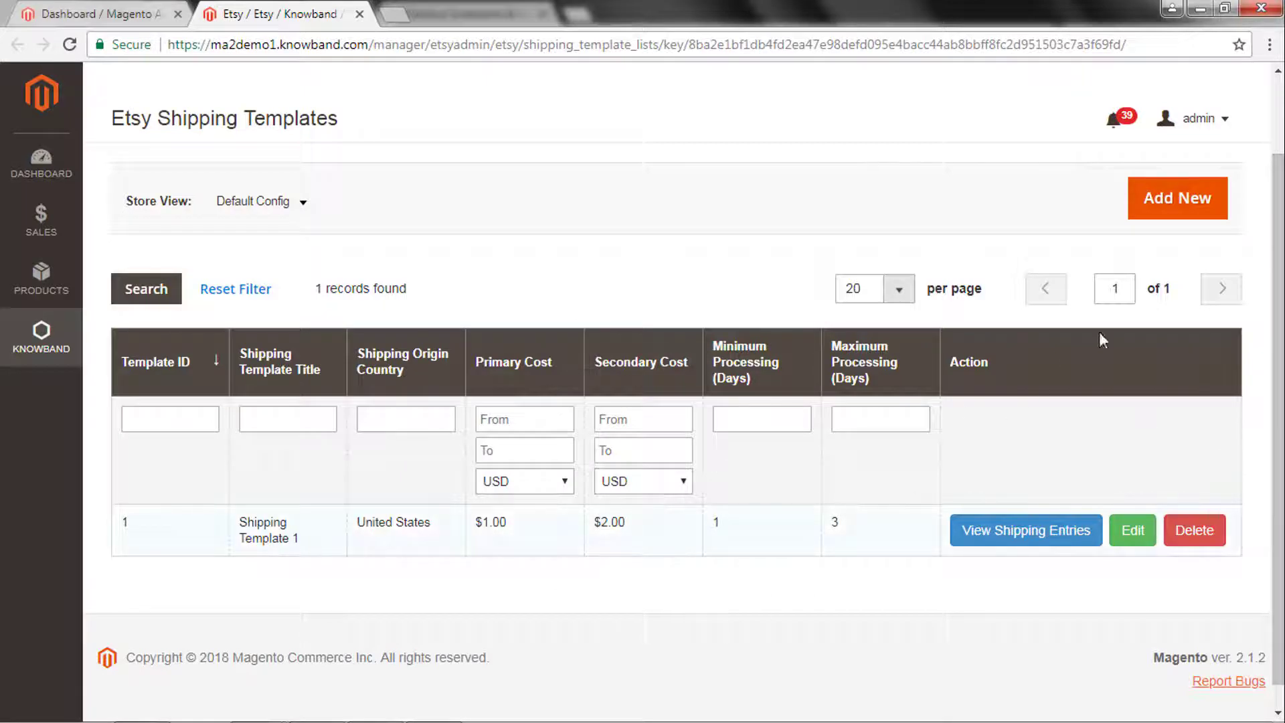
- Add a new Etsy shipping template titled Shipping Template 2 with Albania as its origin country
{"action": "left_click", "coordinate": [1182, 216]}
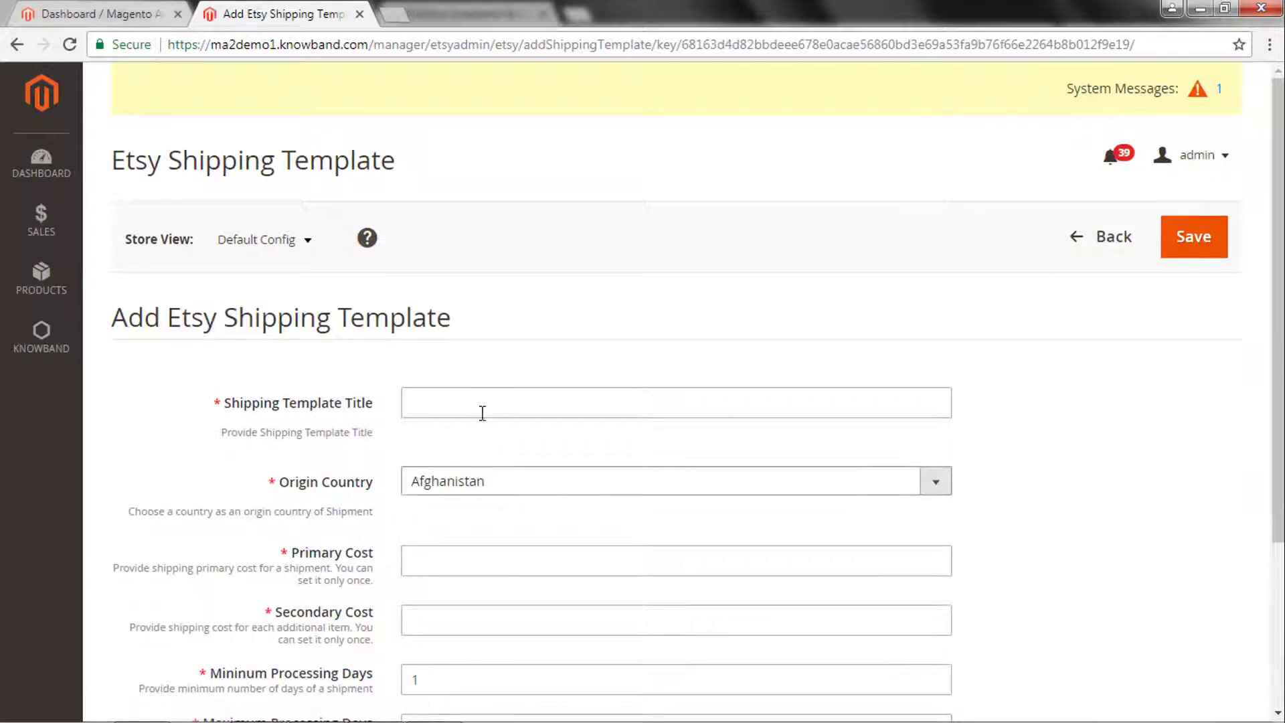
{"action": "left_click", "coordinate": [488, 399]}
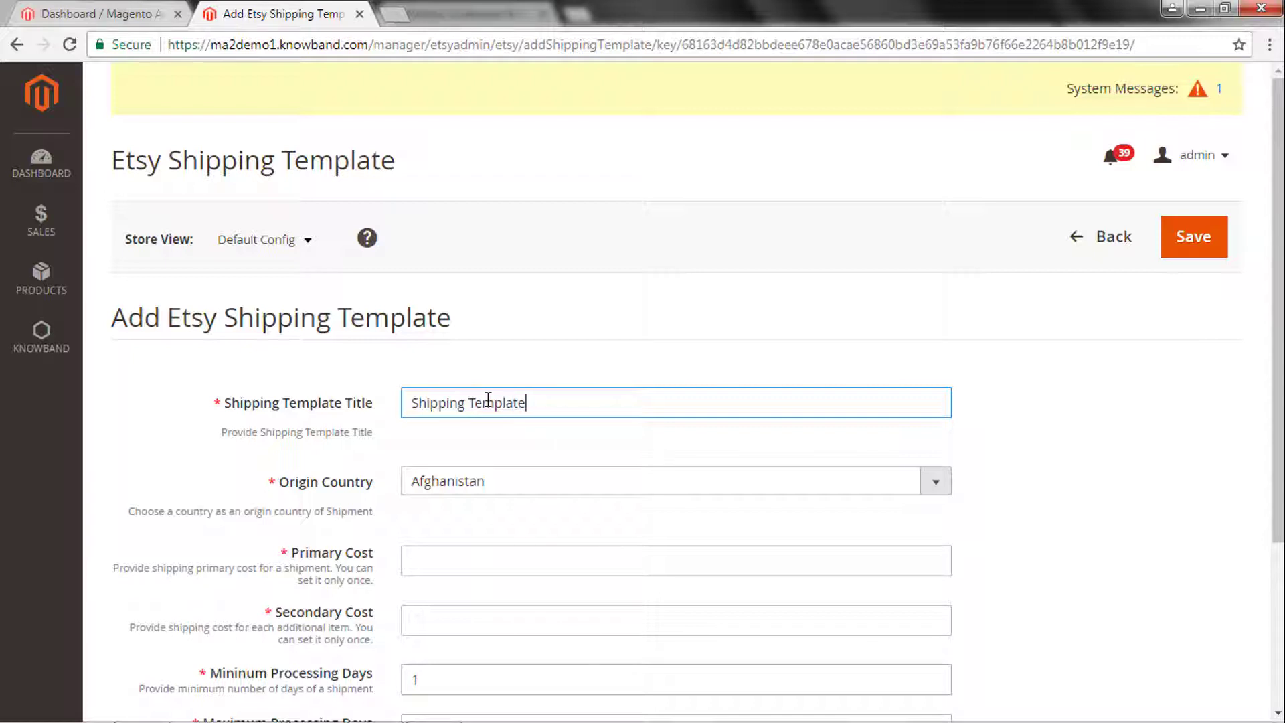
{"action": "left_click", "coordinate": [574, 483]}
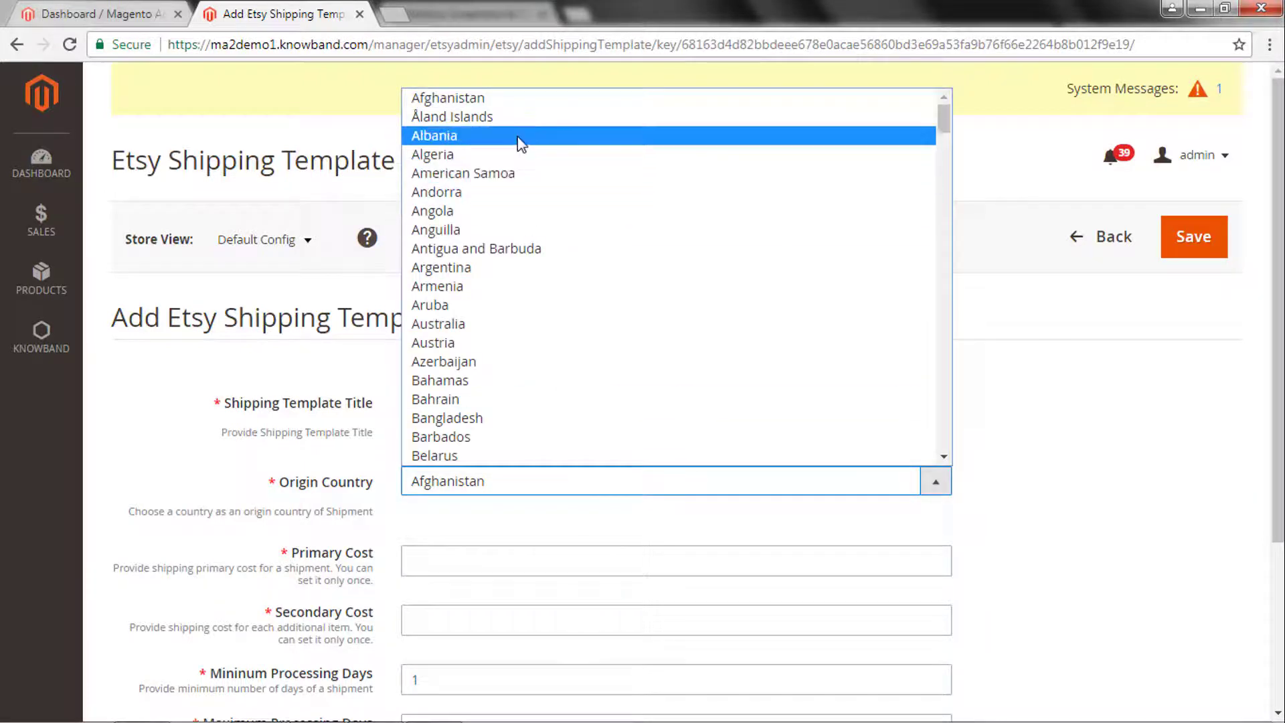
{"action": "left_click", "coordinate": [520, 137]}
- Set the template's primary cost to 10, secondary cost to 5, minimum processing days to 1 and maximum to 3
{"action": "scroll", "coordinate": [582, 442], "scroll_direction": "down", "scroll_amount": 3}
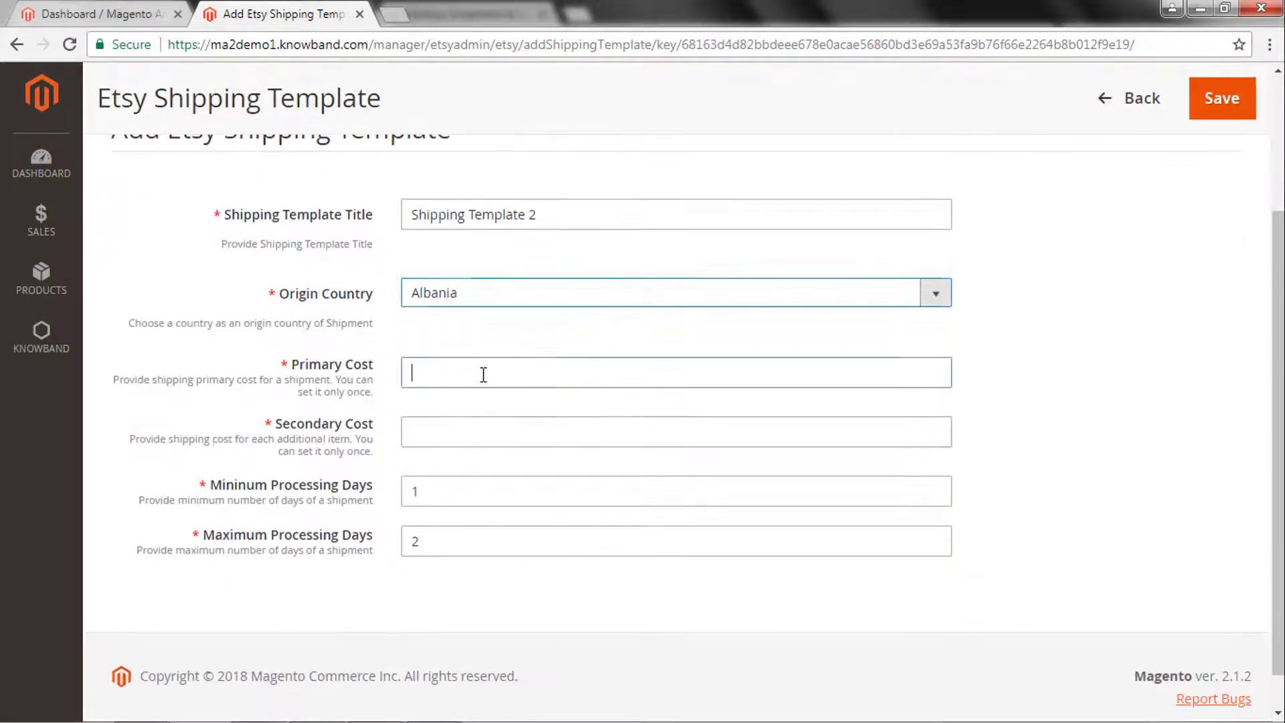
{"action": "left_click", "coordinate": [482, 373]}
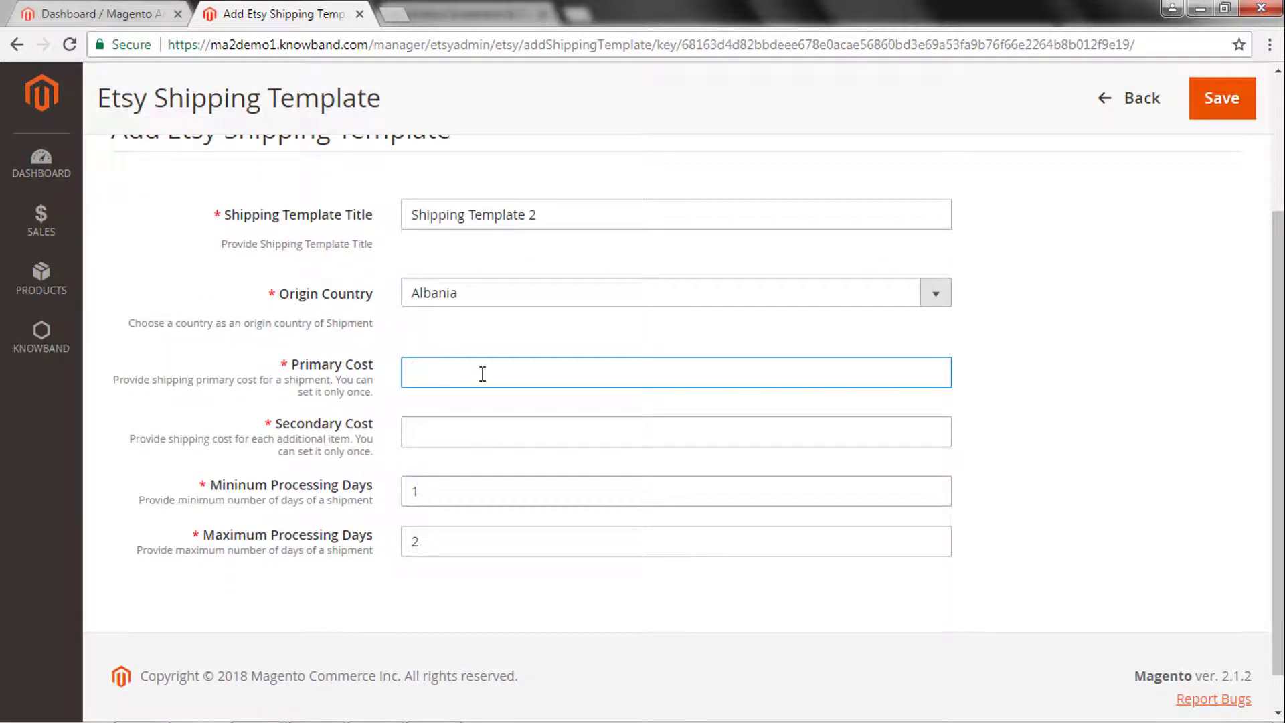
{"action": "left_click", "coordinate": [454, 424]}
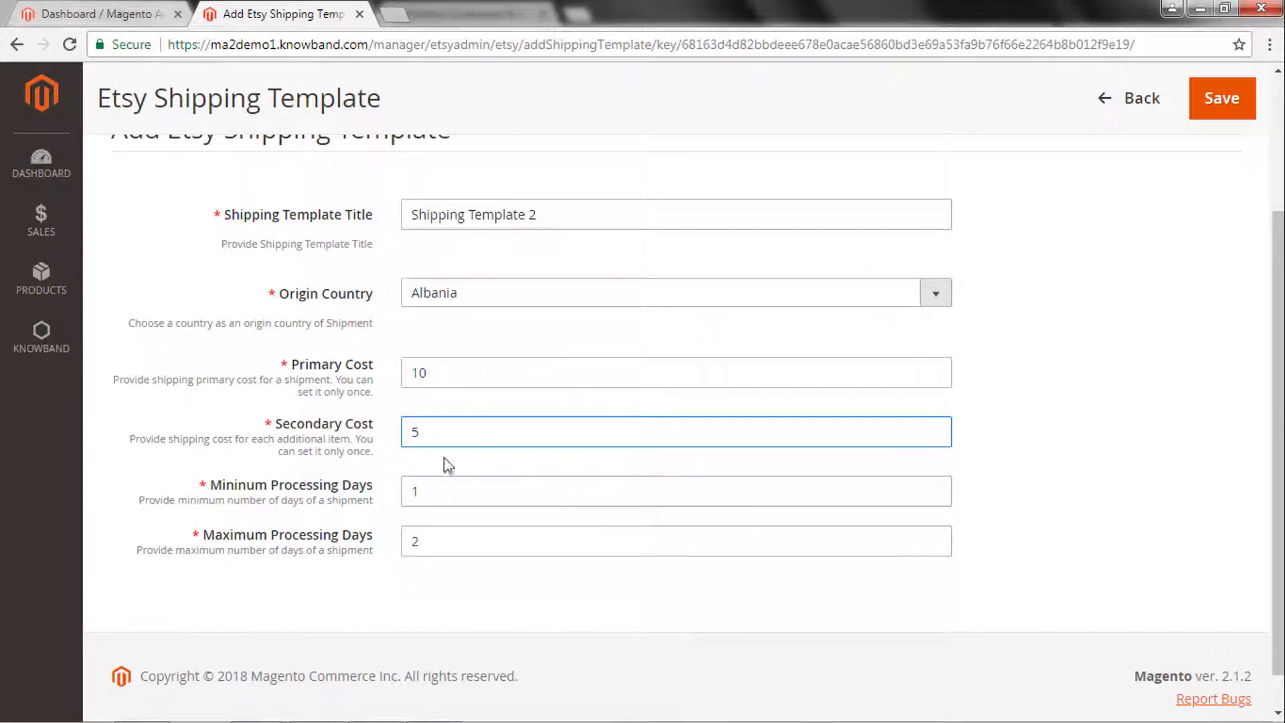
{"action": "left_click", "coordinate": [436, 490]}
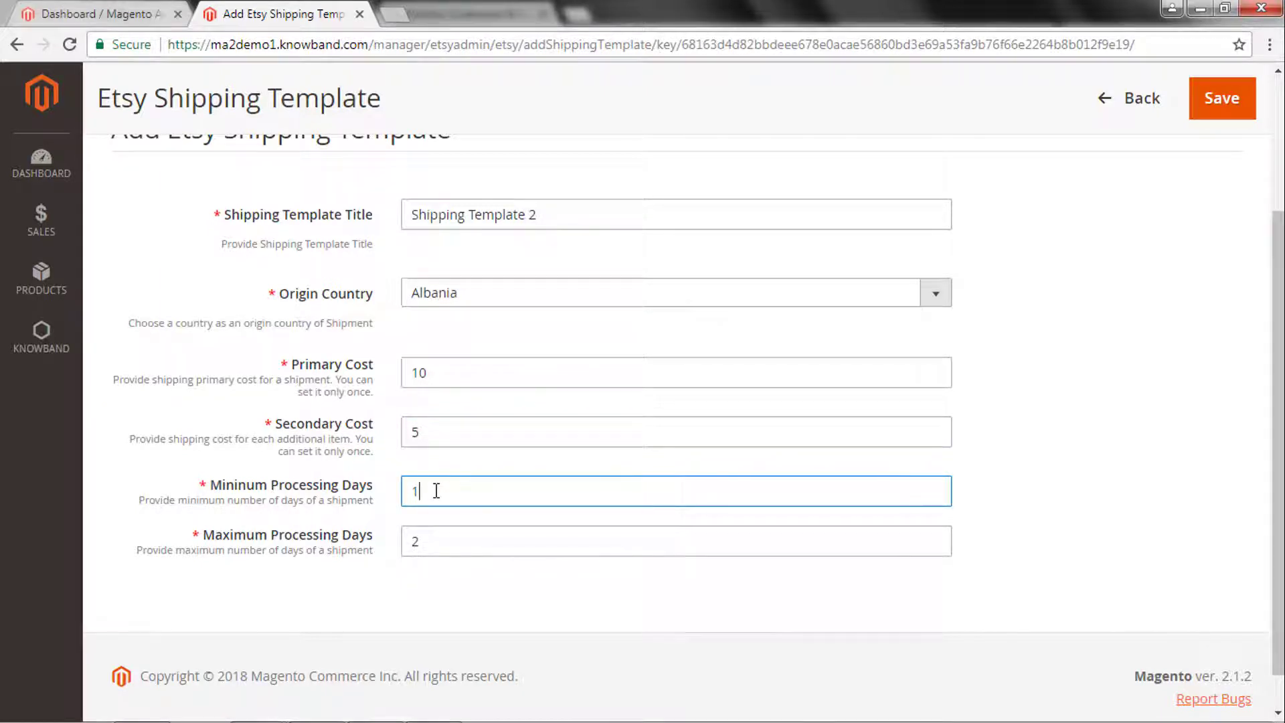
{"action": "left_click", "coordinate": [449, 544]}
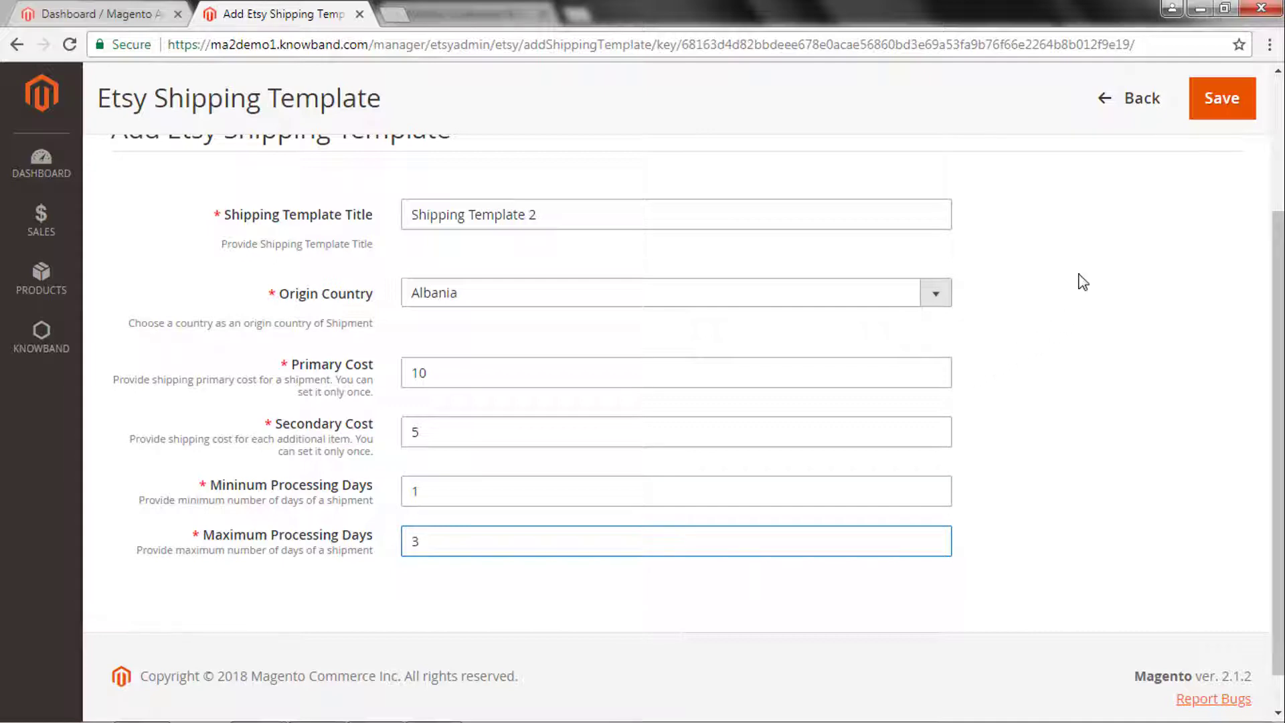
- Save the new shipping template and check its row in the templates list
{"action": "left_click", "coordinate": [1230, 94]}
{"action": "left_click", "coordinate": [1223, 101]}
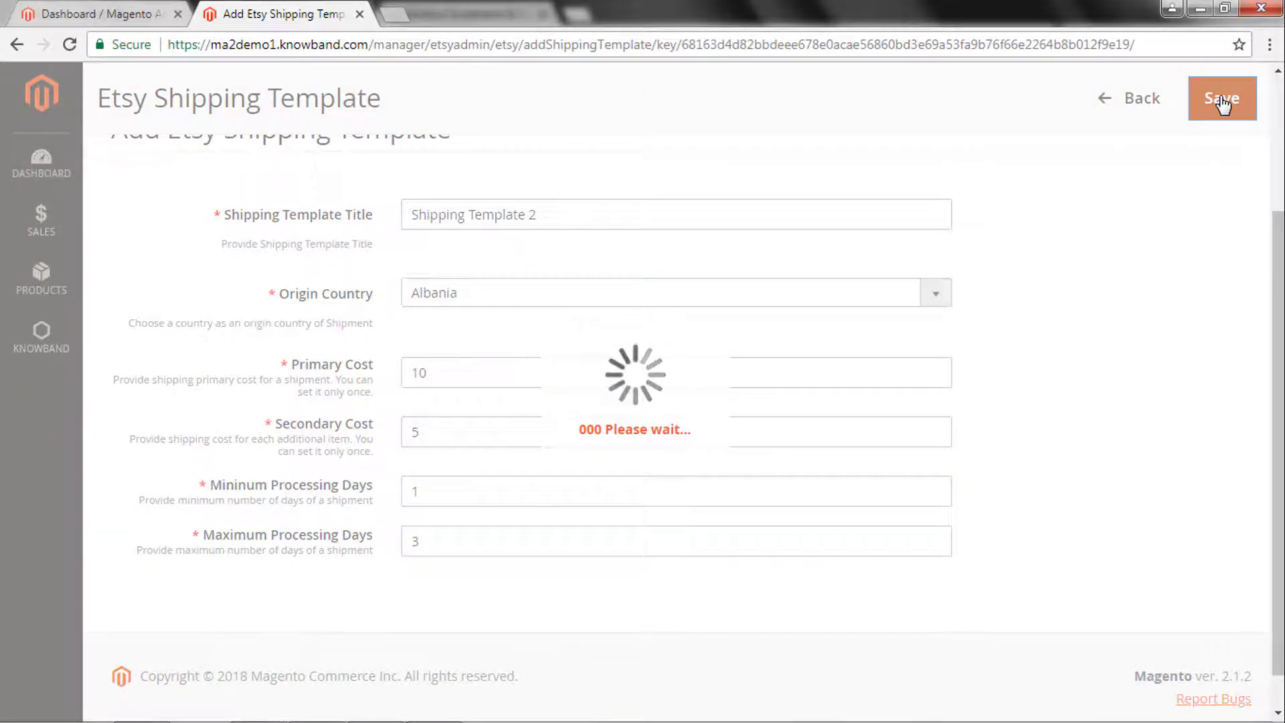
{"action": "scroll", "coordinate": [982, 248], "scroll_direction": "down", "scroll_amount": 4}
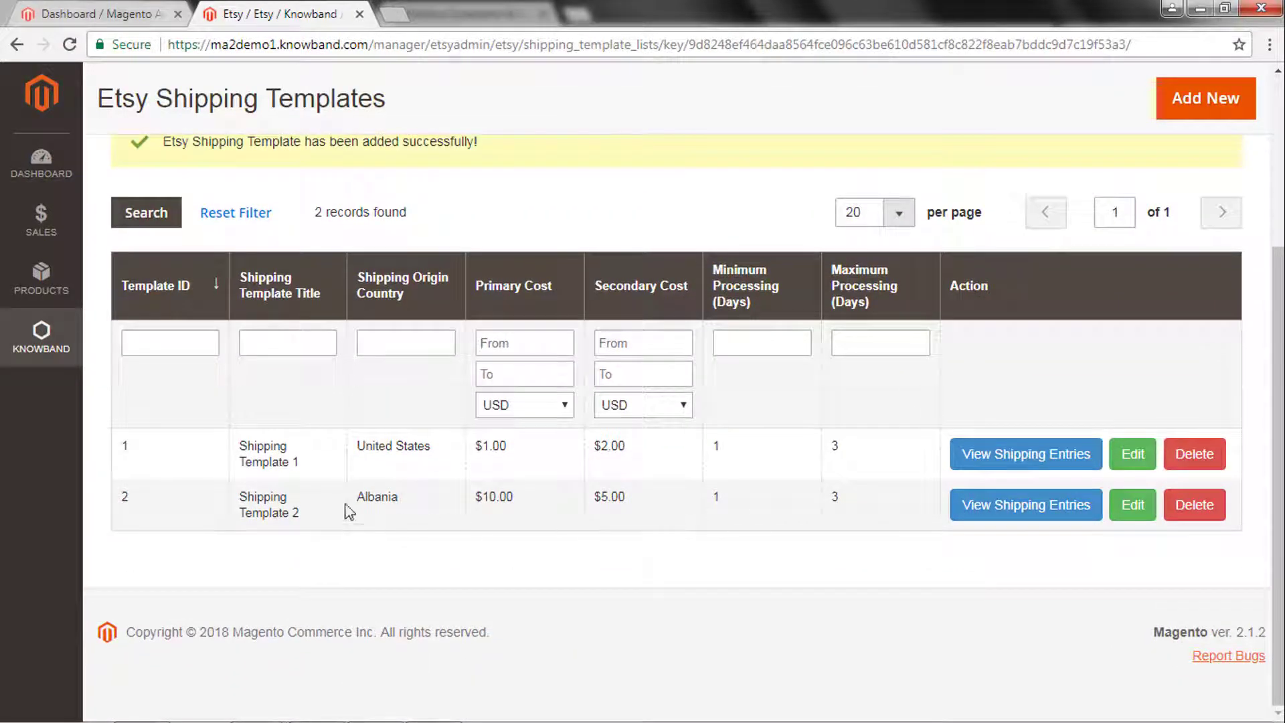
{"action": "left_click_drag", "start_coordinate": [238, 498], "coordinate": [311, 519]}
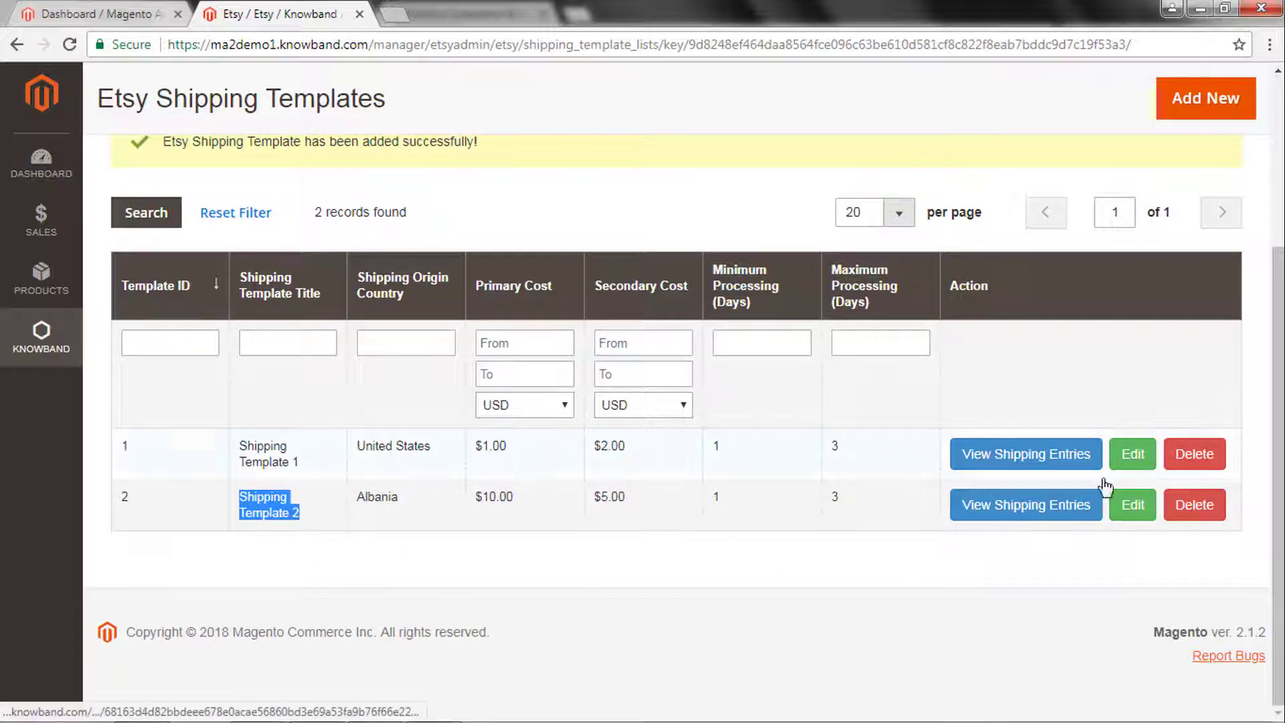
- Open the shipping entries of Shipping Template 2 and start a new shipping template entry
{"action": "left_click", "coordinate": [1131, 513]}
{"action": "left_click", "coordinate": [1011, 514]}
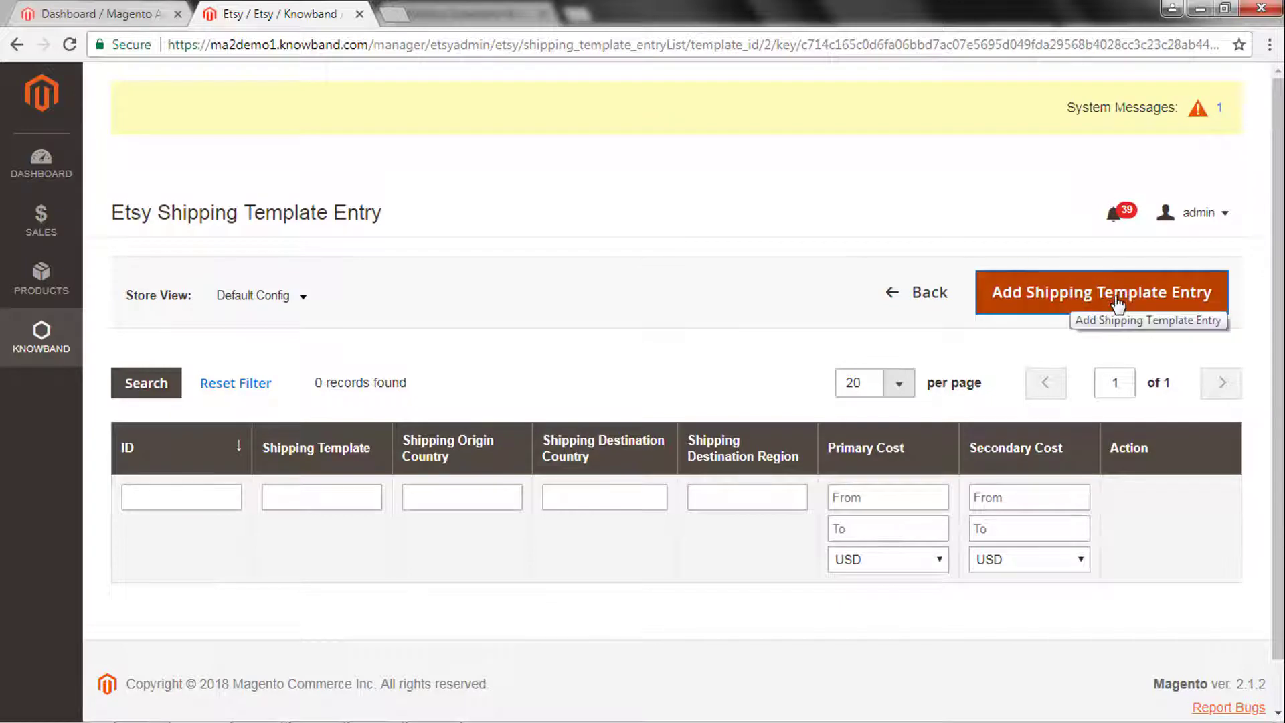
{"action": "left_click", "coordinate": [1105, 306]}
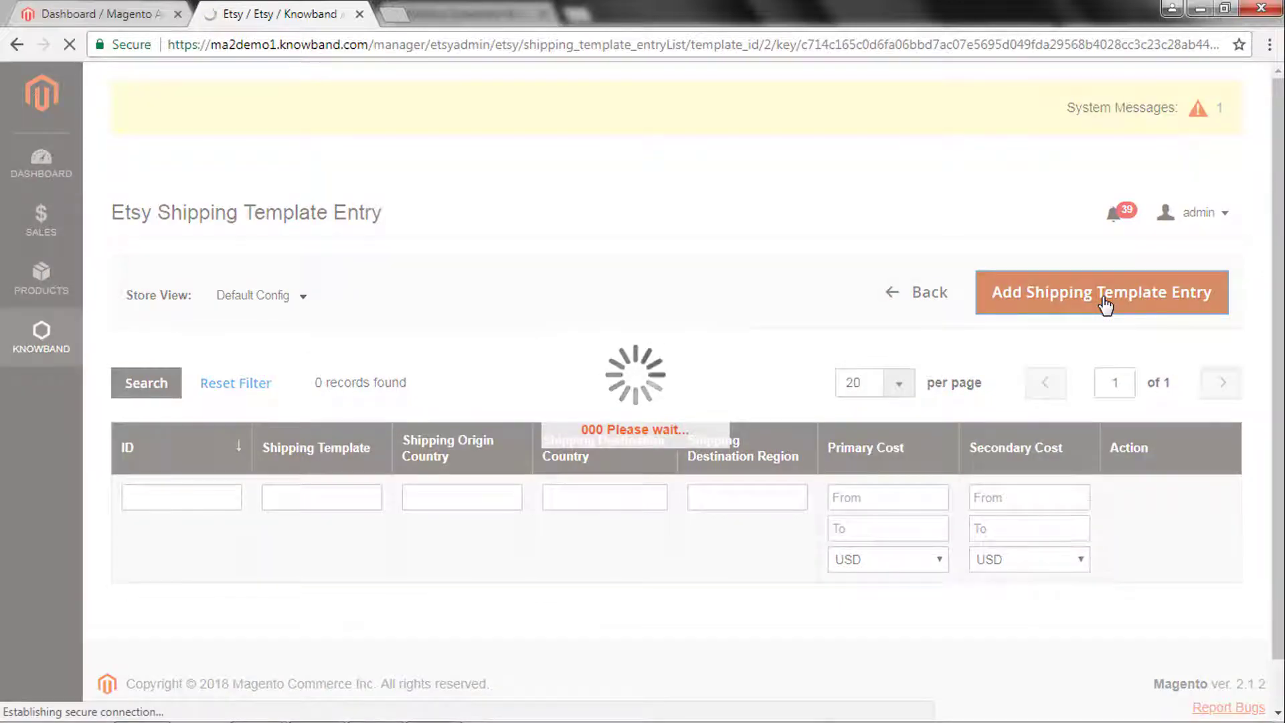
{"action": "scroll", "coordinate": [890, 384], "scroll_direction": "down", "scroll_amount": 3}
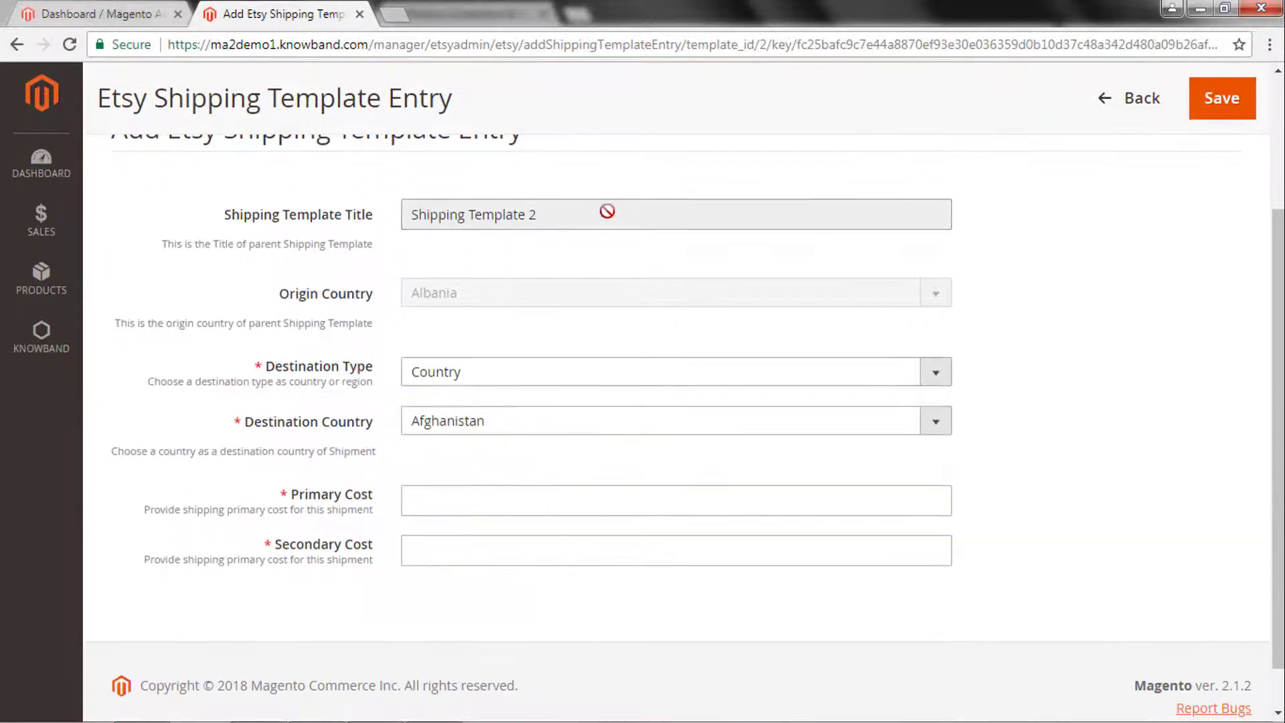
{"action": "left_click", "coordinate": [595, 219]}
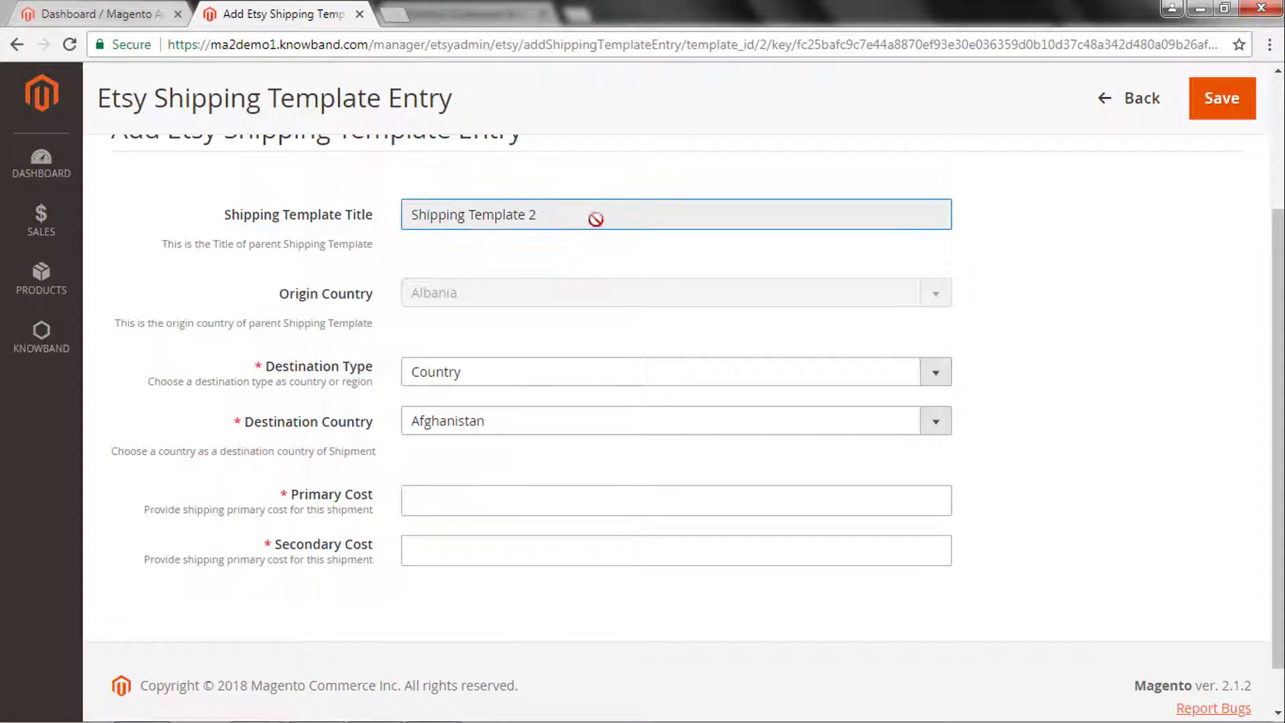
- Set the entry's destination type to Country and its destination country to Afghanistan
{"action": "left_click", "coordinate": [522, 379]}
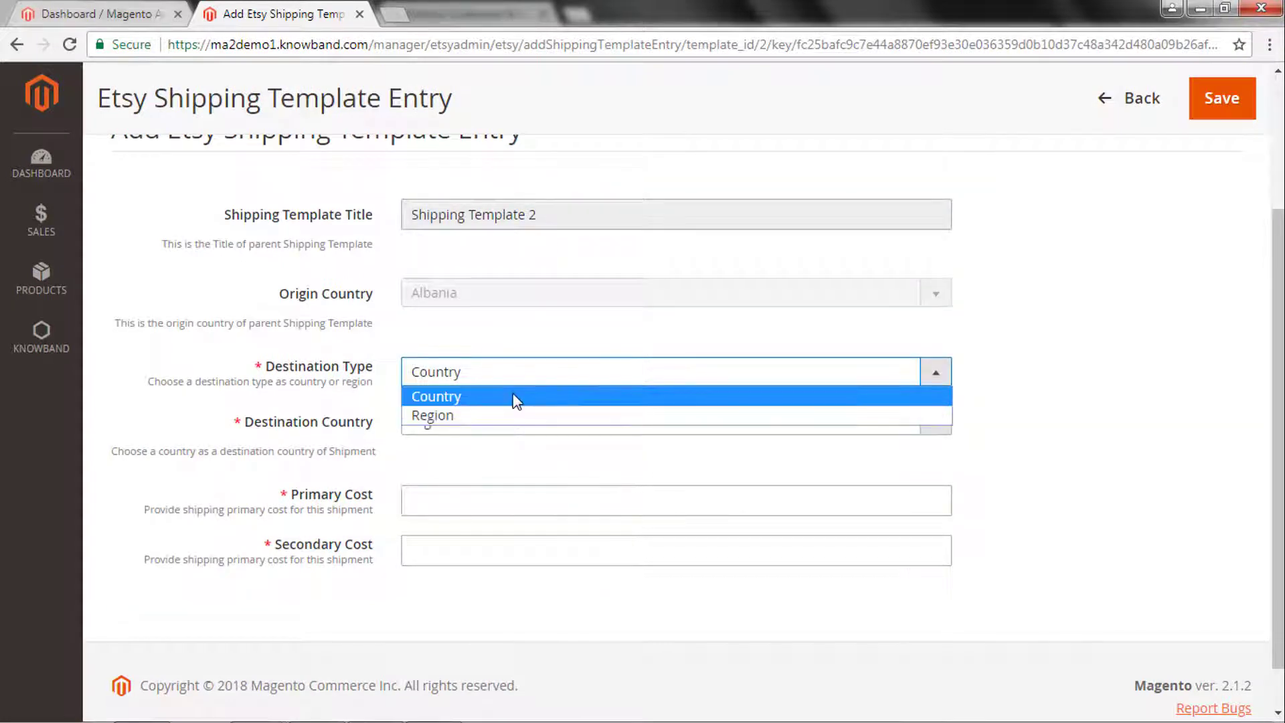
{"action": "left_click", "coordinate": [514, 397]}
{"action": "left_click", "coordinate": [532, 434]}
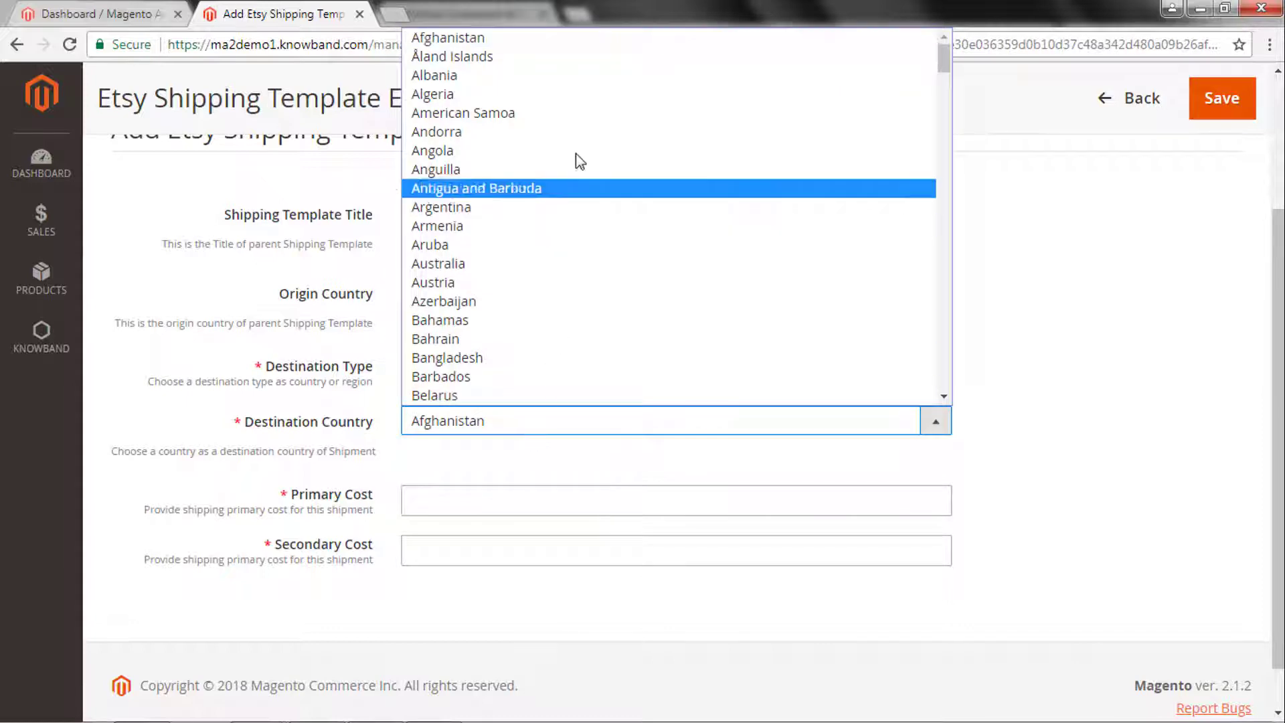
{"action": "left_click", "coordinate": [574, 40]}
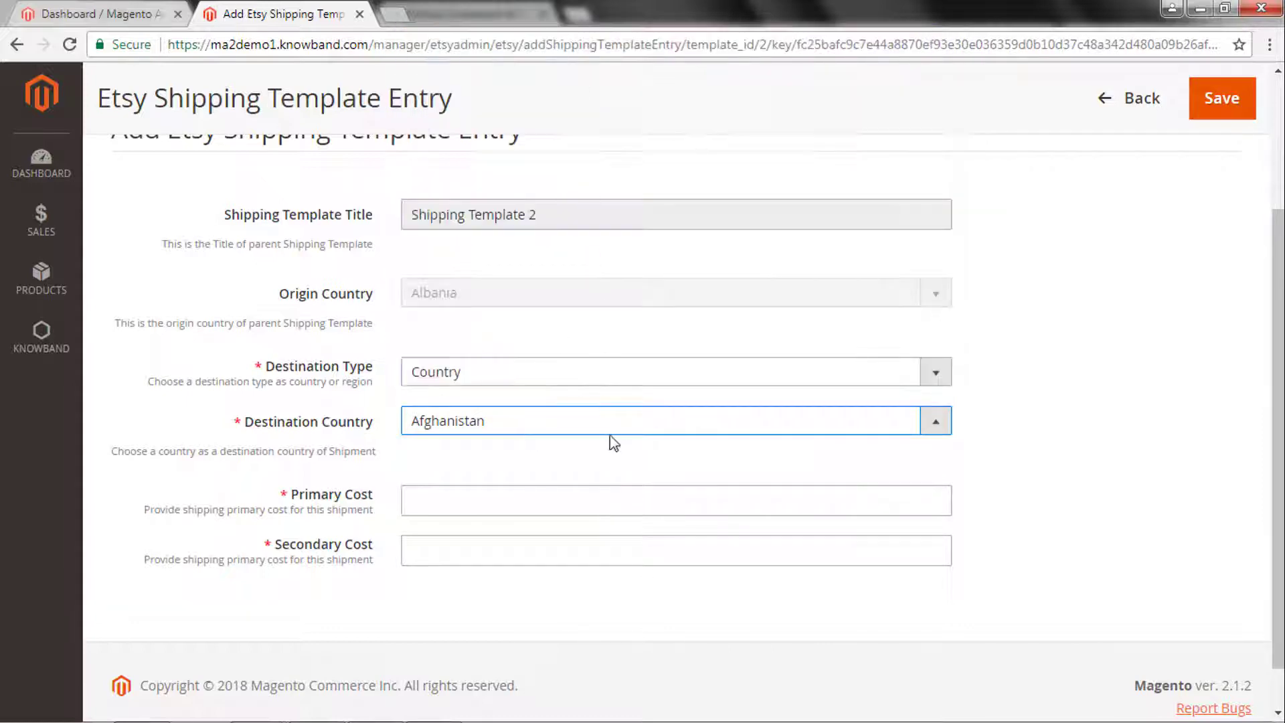
- Set the entry's primary cost to 10 and secondary cost to 5, and save the entry
{"action": "scroll", "coordinate": [582, 432], "scroll_direction": "down", "scroll_amount": 1}
{"action": "left_click", "coordinate": [533, 448]}
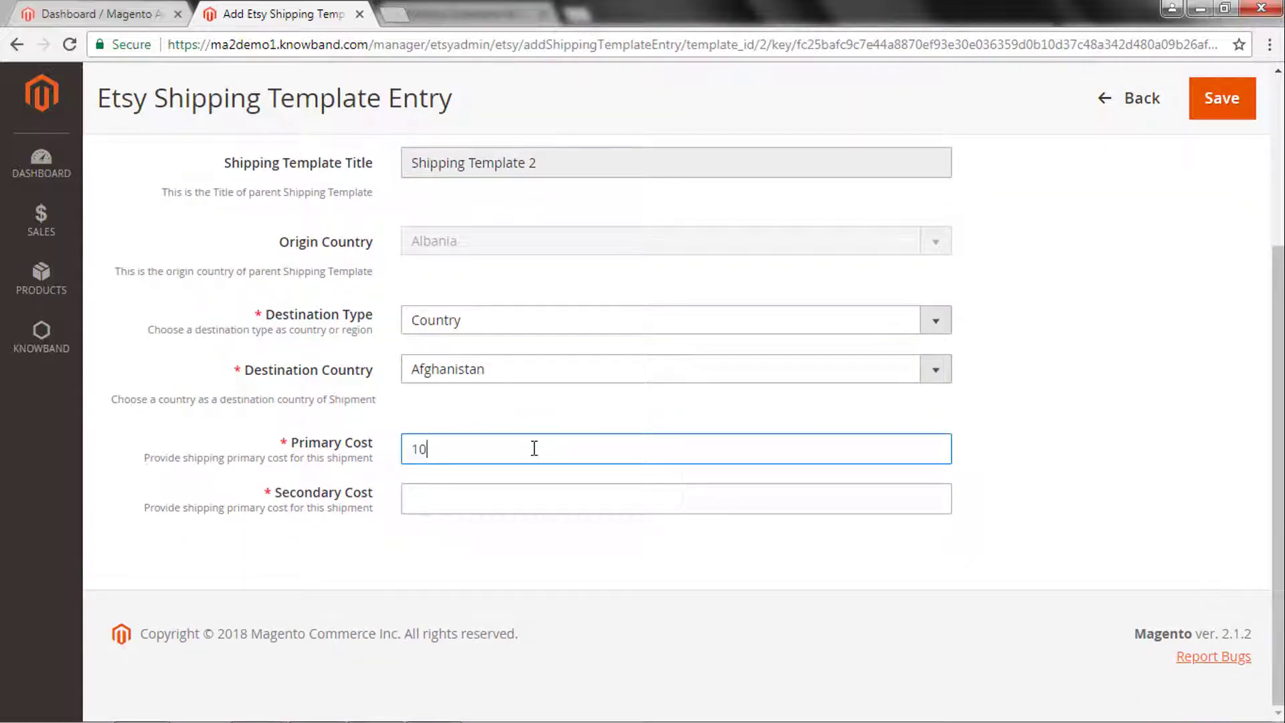
{"action": "left_click", "coordinate": [476, 495]}
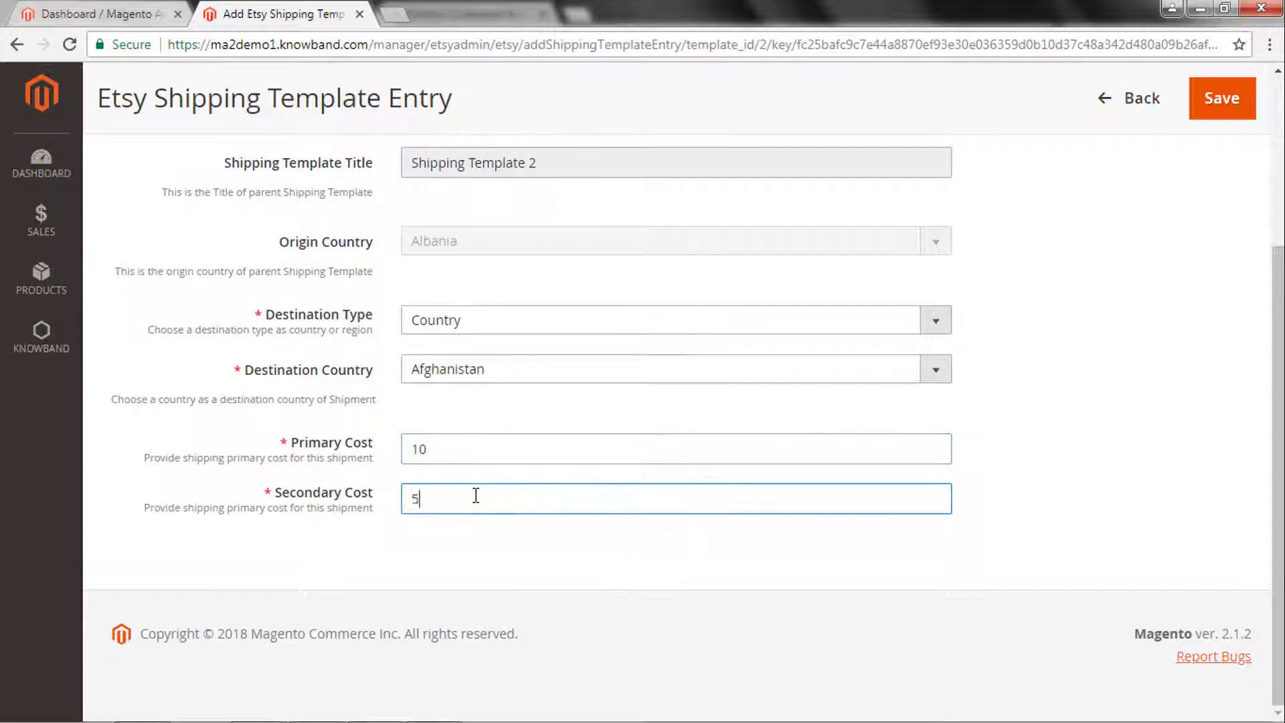
{"action": "type", "text": "5"}
{"action": "scroll", "coordinate": [624, 508], "scroll_direction": "up", "scroll_amount": 4}
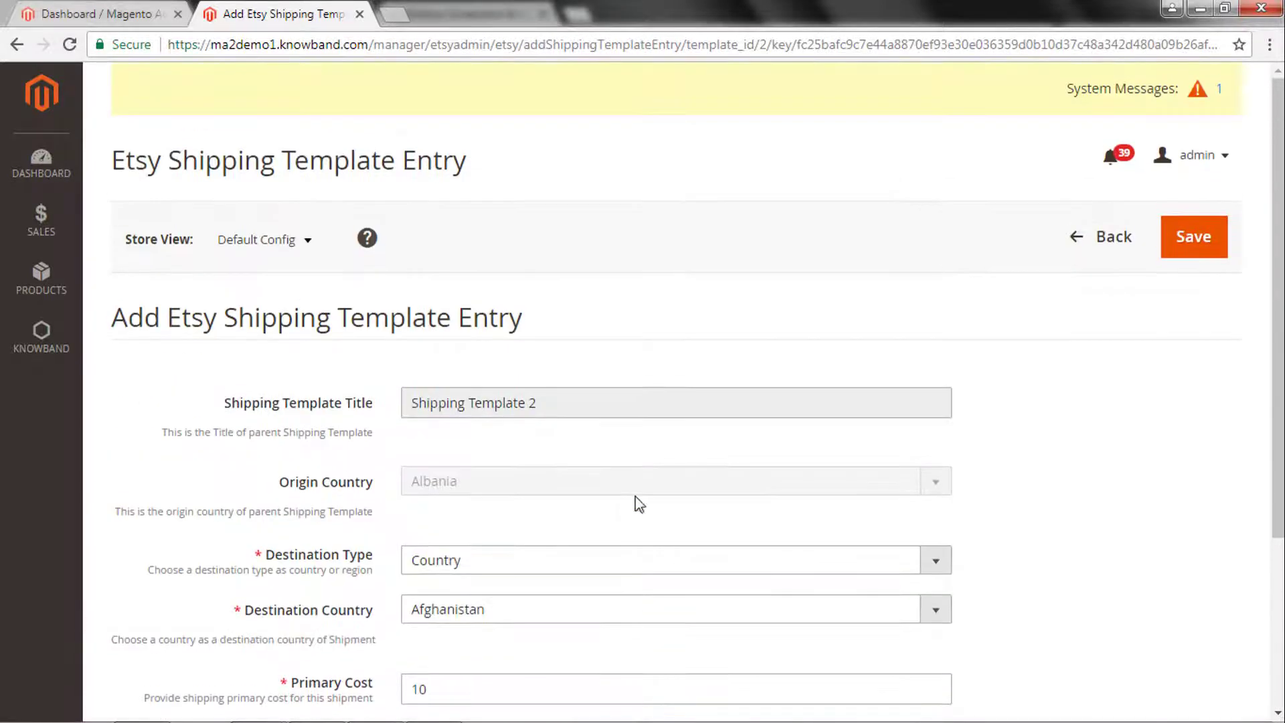
{"action": "left_click", "coordinate": [1205, 243]}
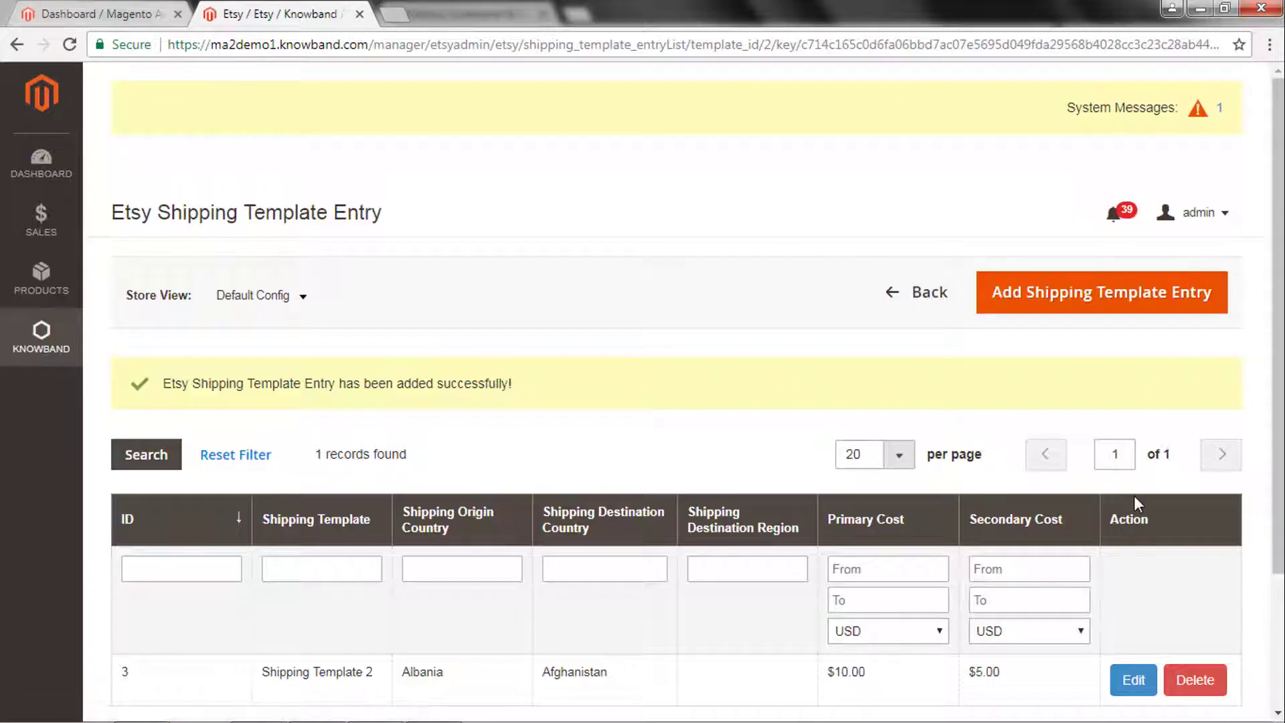
- Delete the Afghanistan entry from Shipping Template 2 and confirm the deletion
{"action": "scroll", "coordinate": [1134, 498], "scroll_direction": "down", "scroll_amount": 2}
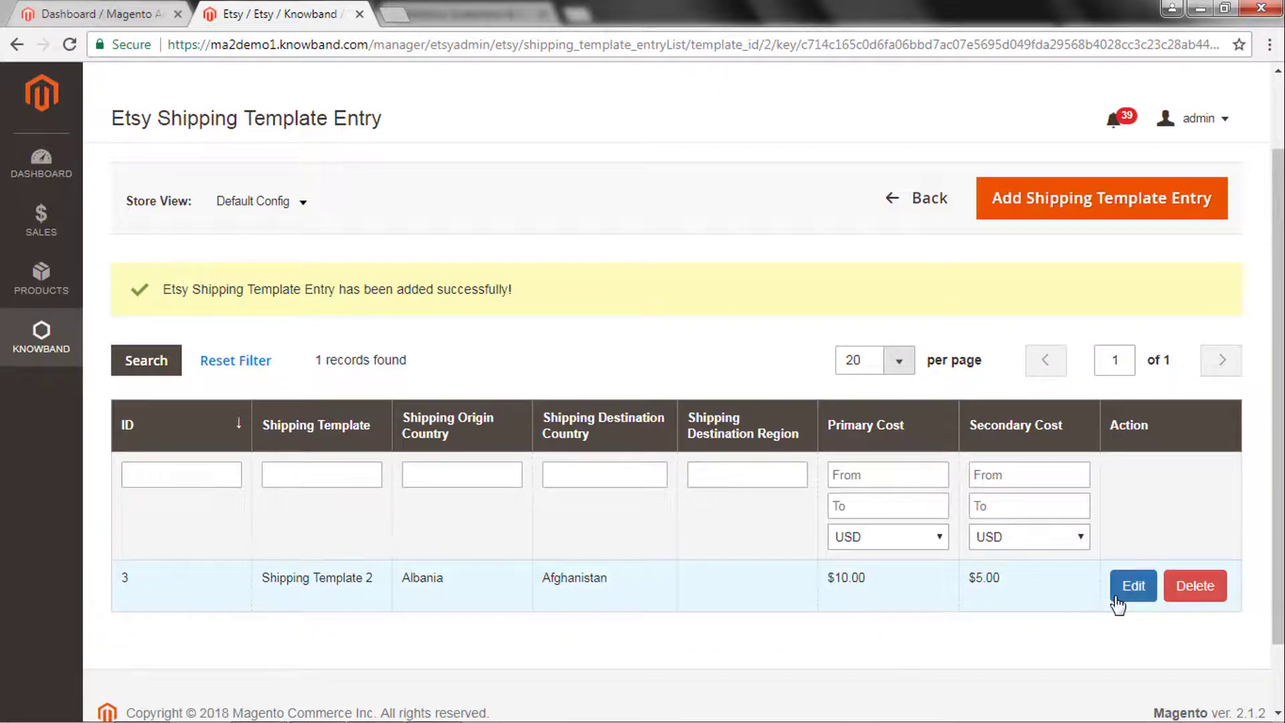
{"action": "left_click", "coordinate": [1194, 588]}
{"action": "left_click", "coordinate": [708, 148]}
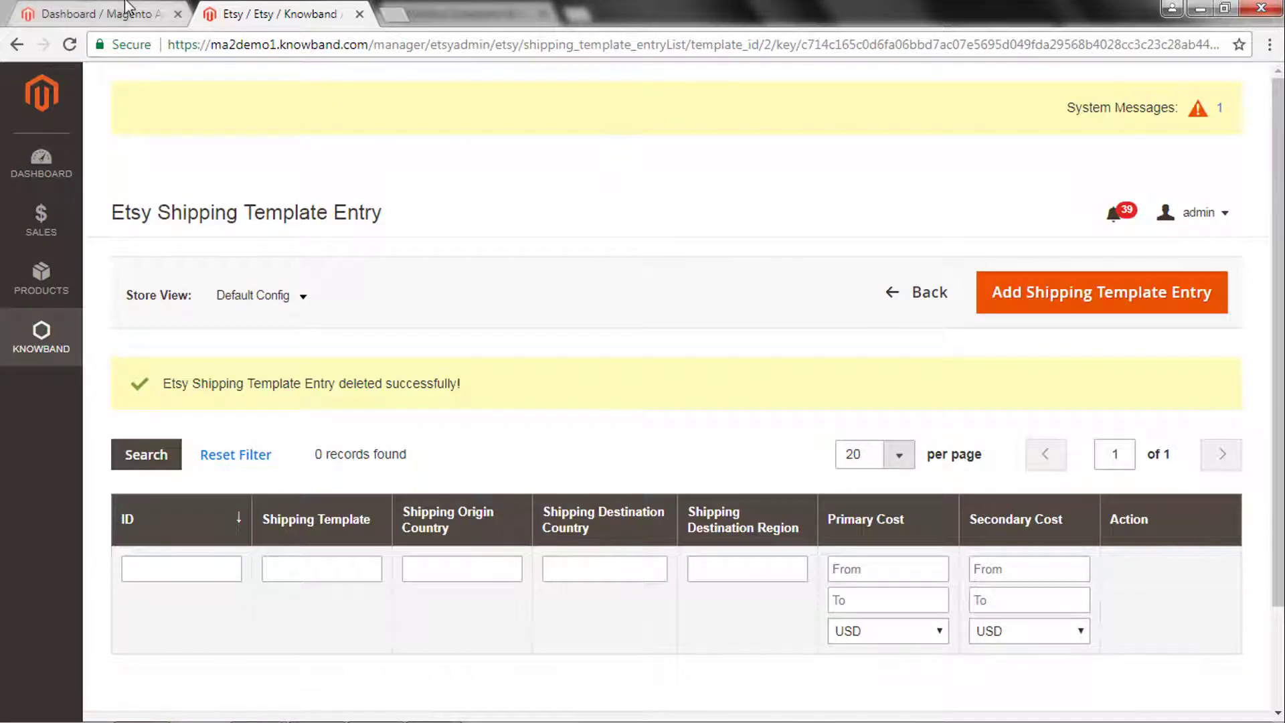
- Open the Etsy Synchronization page from the dashboard and run the shipping templates listing sync
{"action": "left_click", "coordinate": [128, 7]}
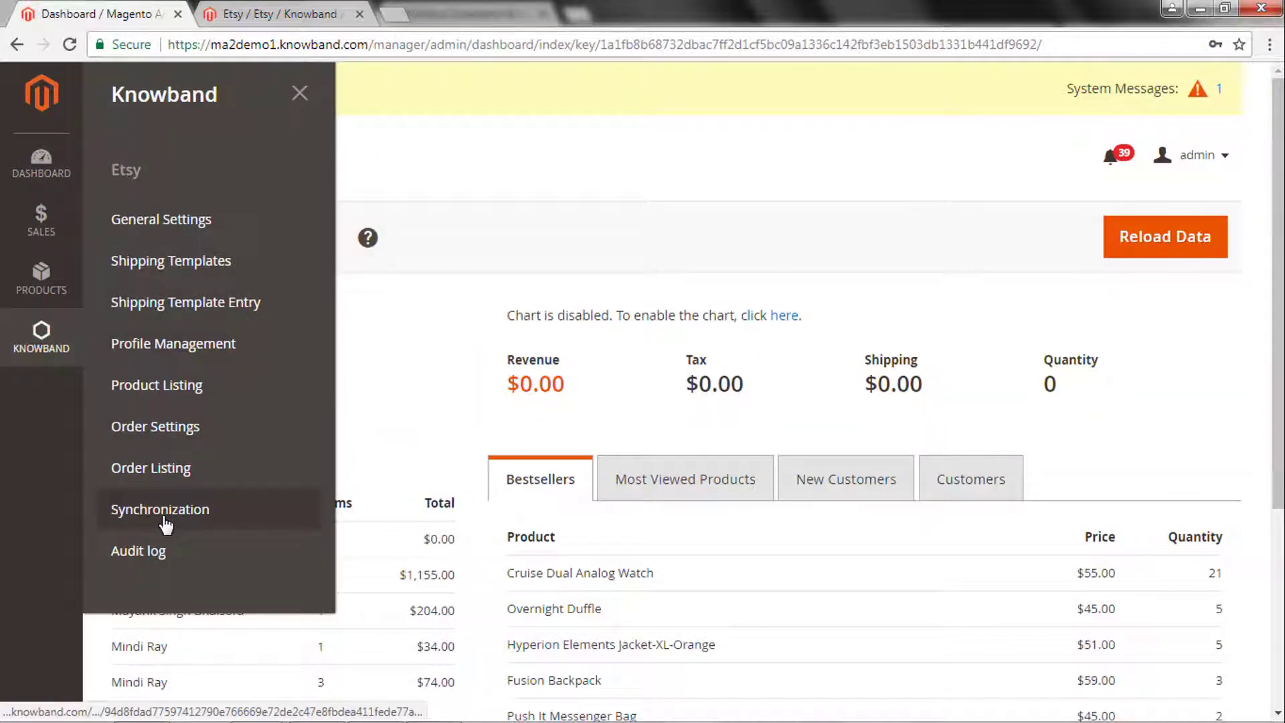
{"action": "left_click", "coordinate": [165, 524]}
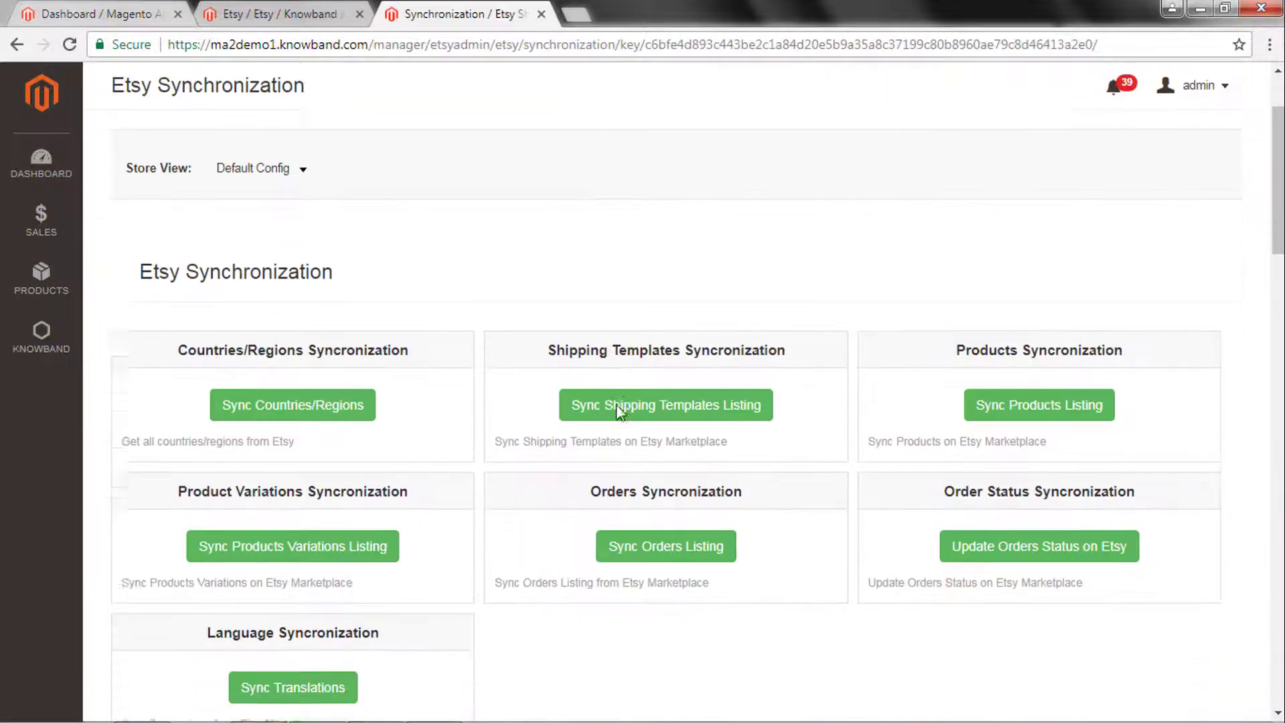
{"action": "scroll", "coordinate": [620, 411], "scroll_direction": "down", "scroll_amount": 1}
{"action": "left_click_drag", "start_coordinate": [644, 291], "coordinate": [800, 282]}
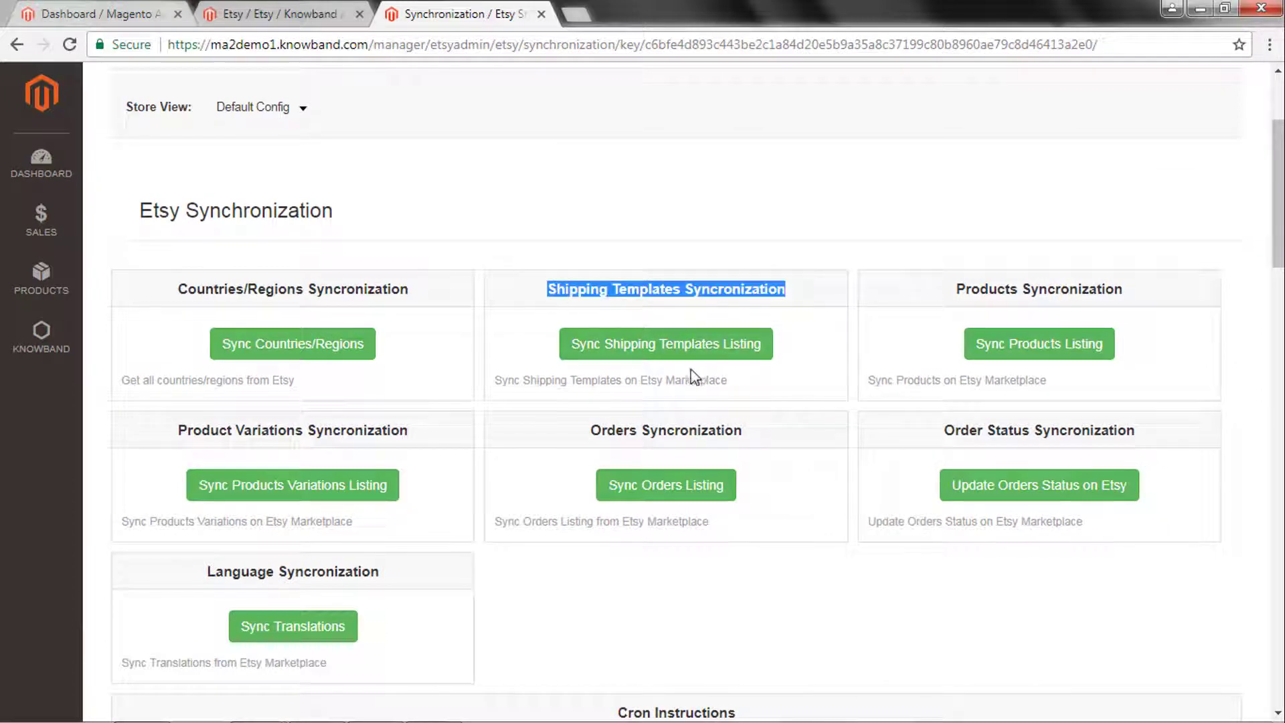
{"action": "left_click", "coordinate": [653, 353]}
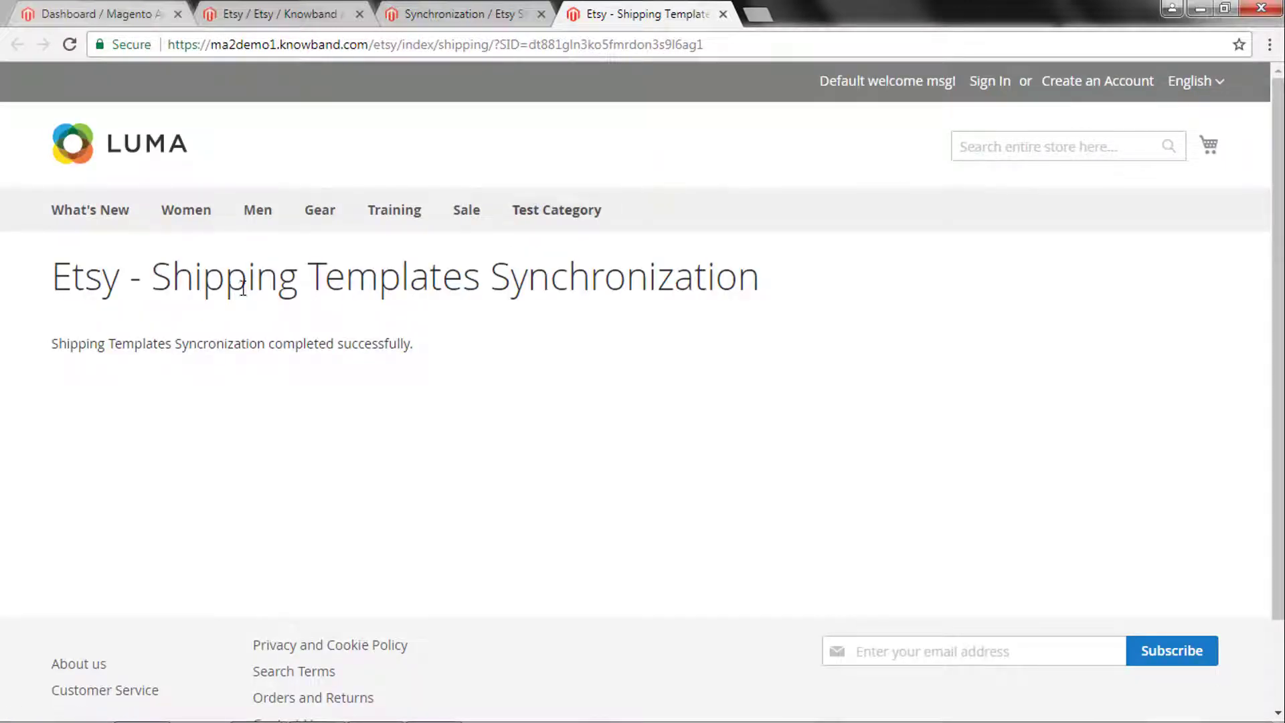
- Check the result message of the shipping templates synchronization and close its page
{"action": "left_click_drag", "start_coordinate": [51, 353], "coordinate": [444, 358]}
{"action": "left_click", "coordinate": [454, 8]}
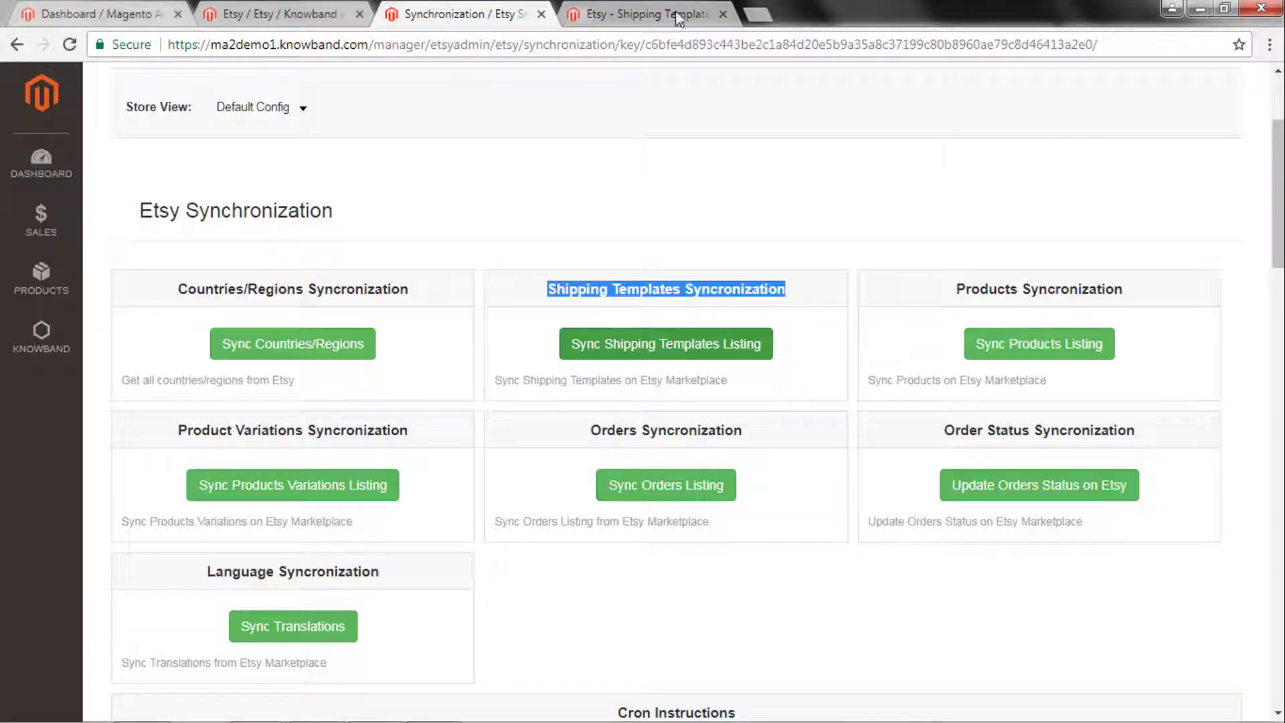
{"action": "left_click", "coordinate": [724, 14]}
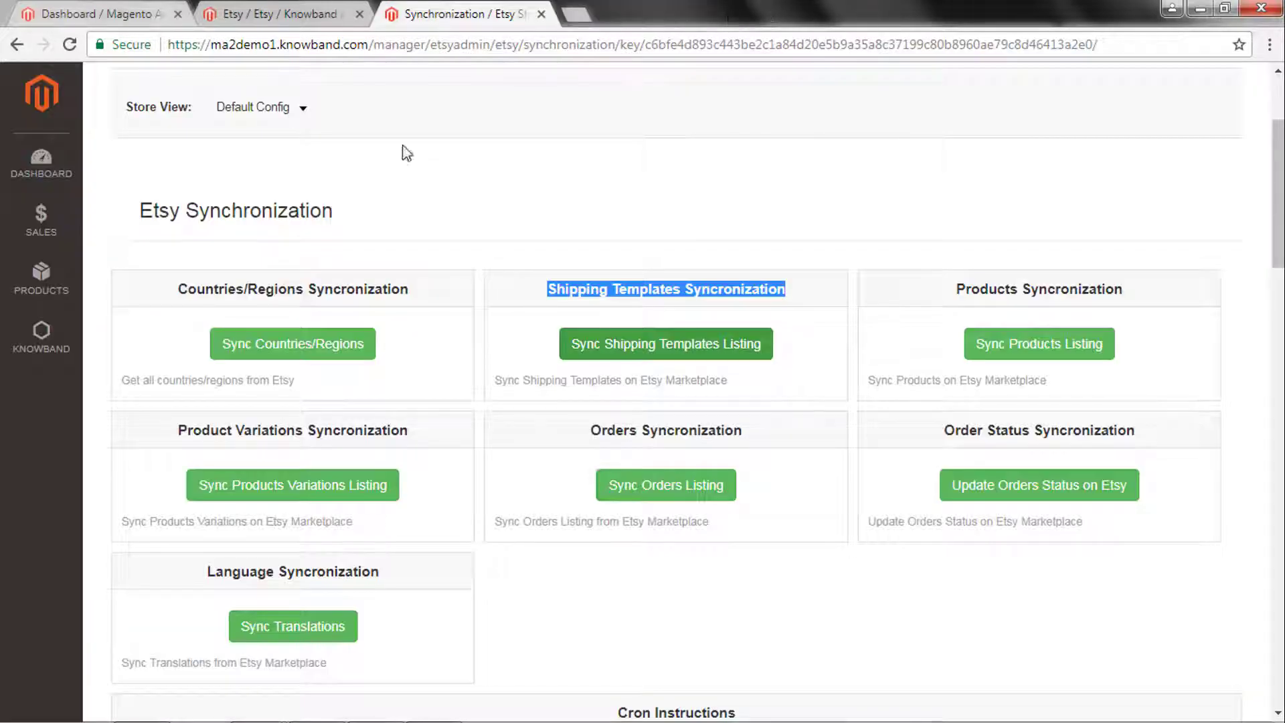
- Close the Shipping Template 2 entries page and view the full Shipping Template Entry list from the dashboard
{"action": "left_click", "coordinate": [299, 4]}
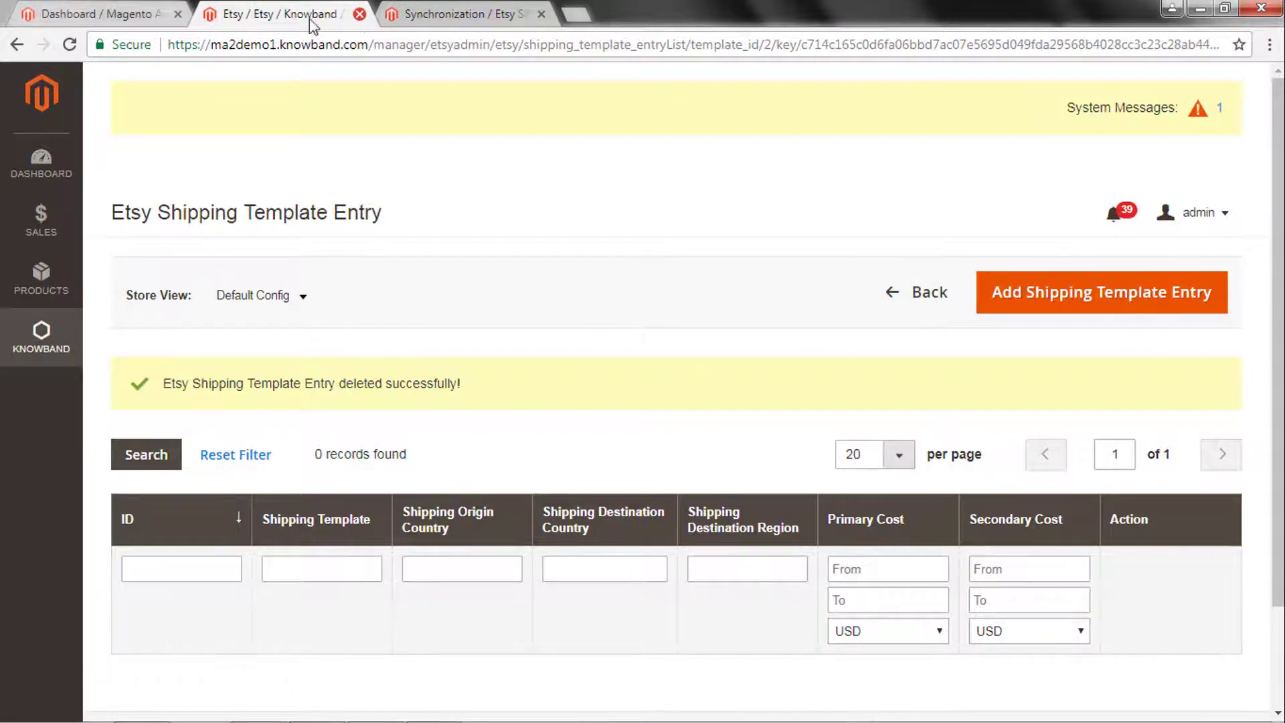
{"action": "left_click", "coordinate": [360, 14]}
{"action": "left_click", "coordinate": [90, 12]}
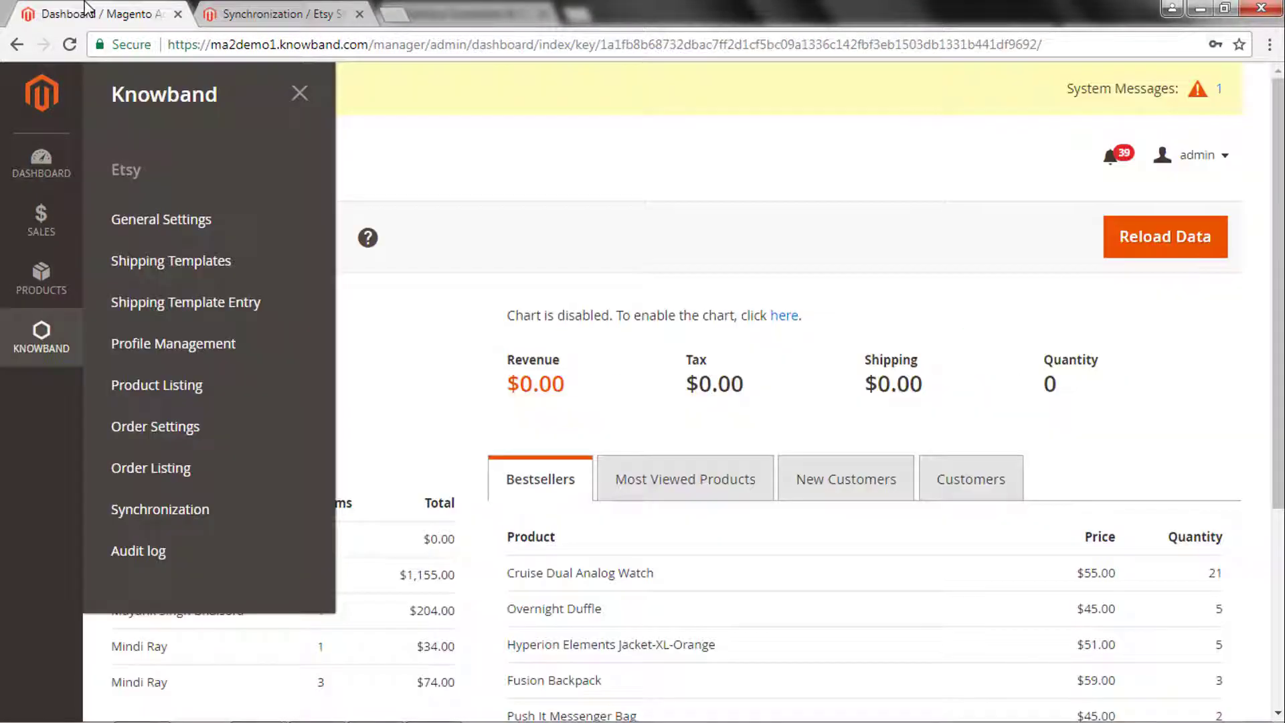
{"action": "left_click", "coordinate": [146, 307]}
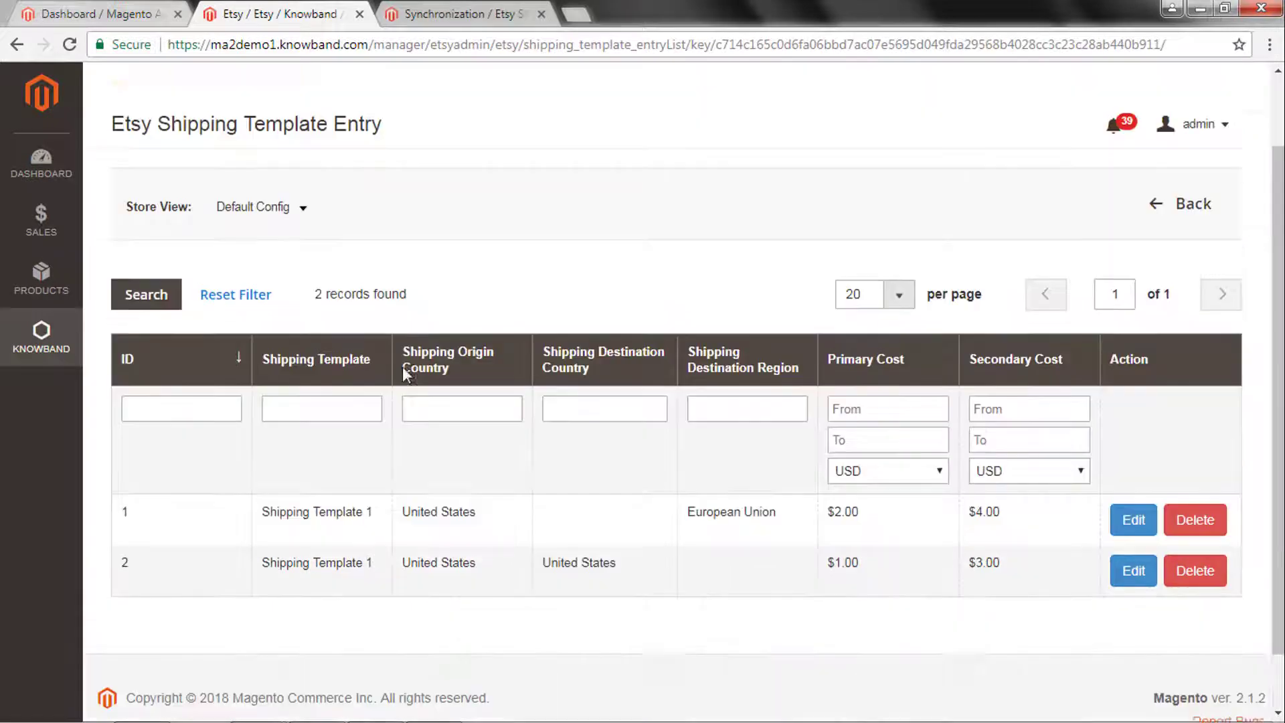
{"action": "scroll", "coordinate": [403, 367], "scroll_direction": "down", "scroll_amount": 1}
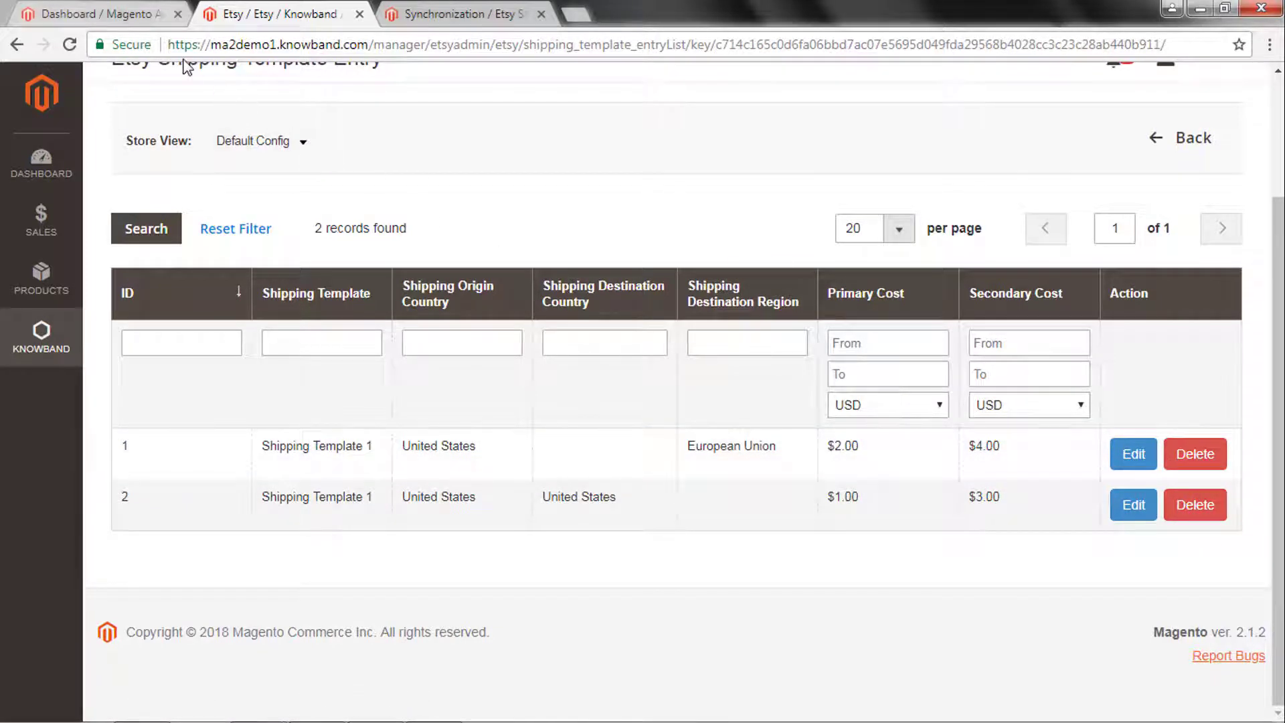
- Go to Etsy Profile Management and open Etsy Profile 1 for editing
{"action": "left_click", "coordinate": [42, 335]}
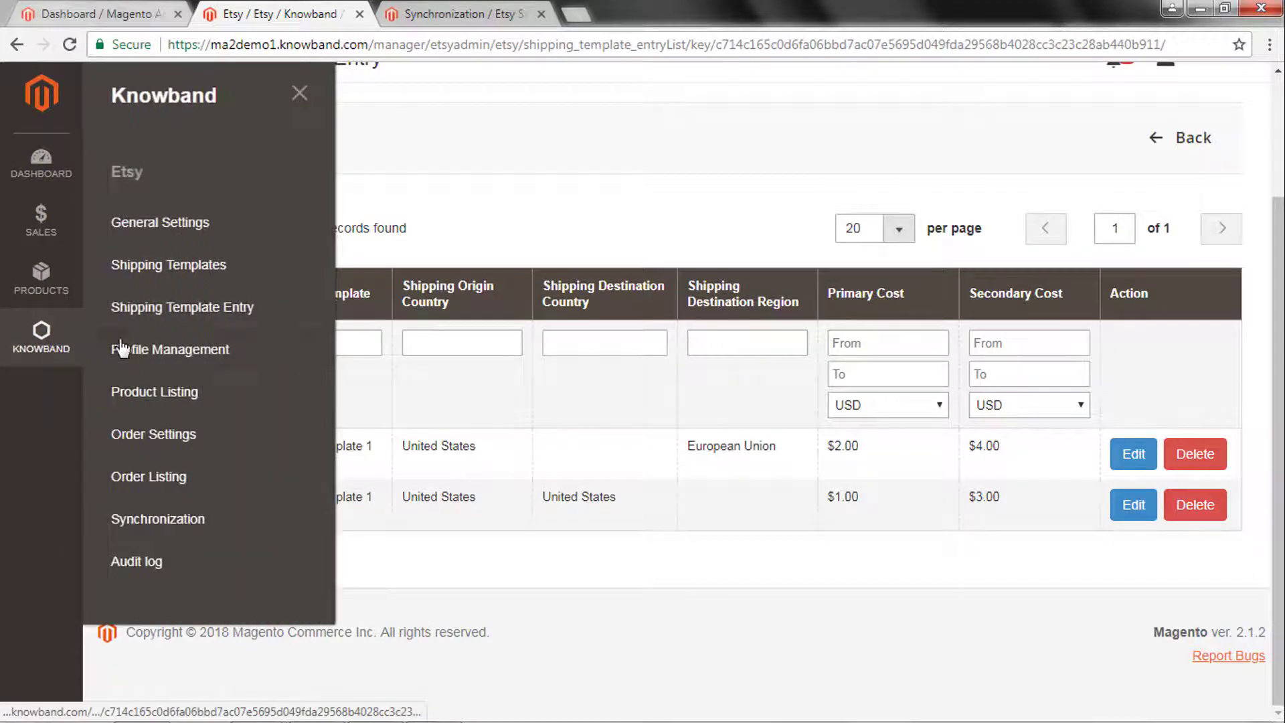
{"action": "left_click", "coordinate": [172, 362]}
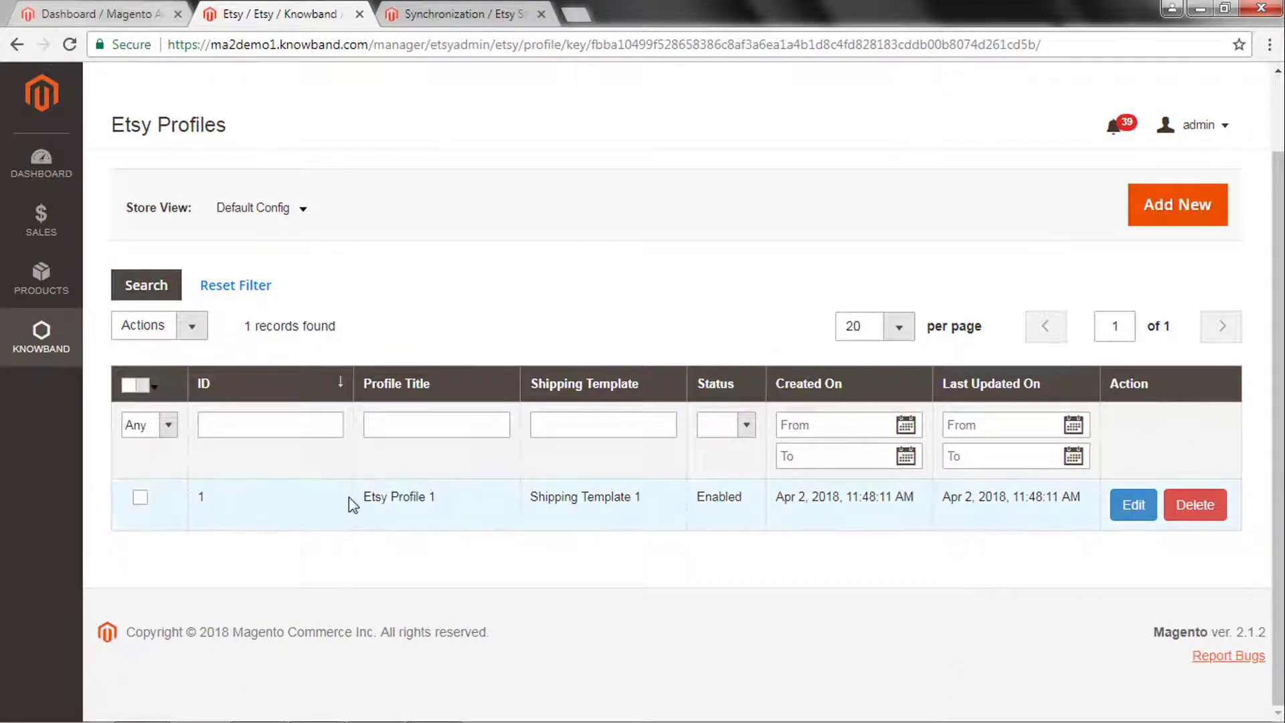
{"action": "left_click_drag", "start_coordinate": [349, 497], "coordinate": [456, 499]}
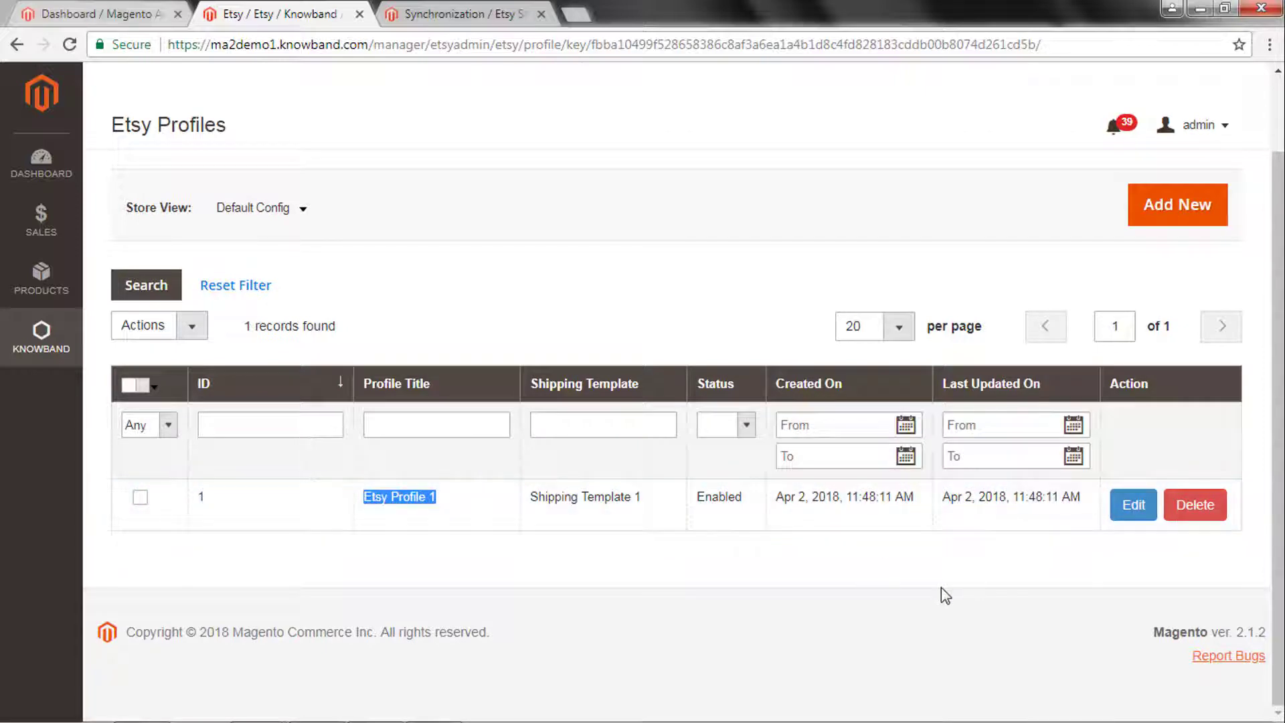
{"action": "left_click", "coordinate": [1131, 510]}
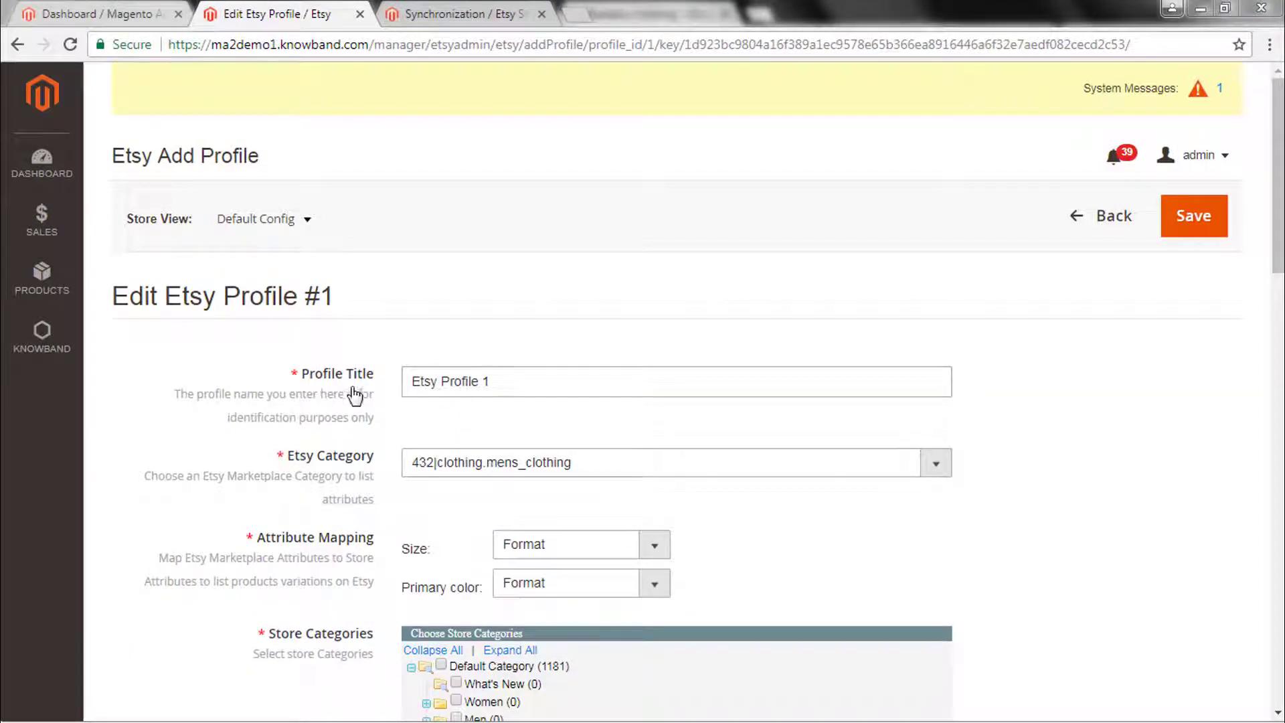
- Review the profile title and choose 432|clothing.mens_clothing as the Etsy category
{"action": "left_click_drag", "start_coordinate": [301, 374], "coordinate": [373, 381]}
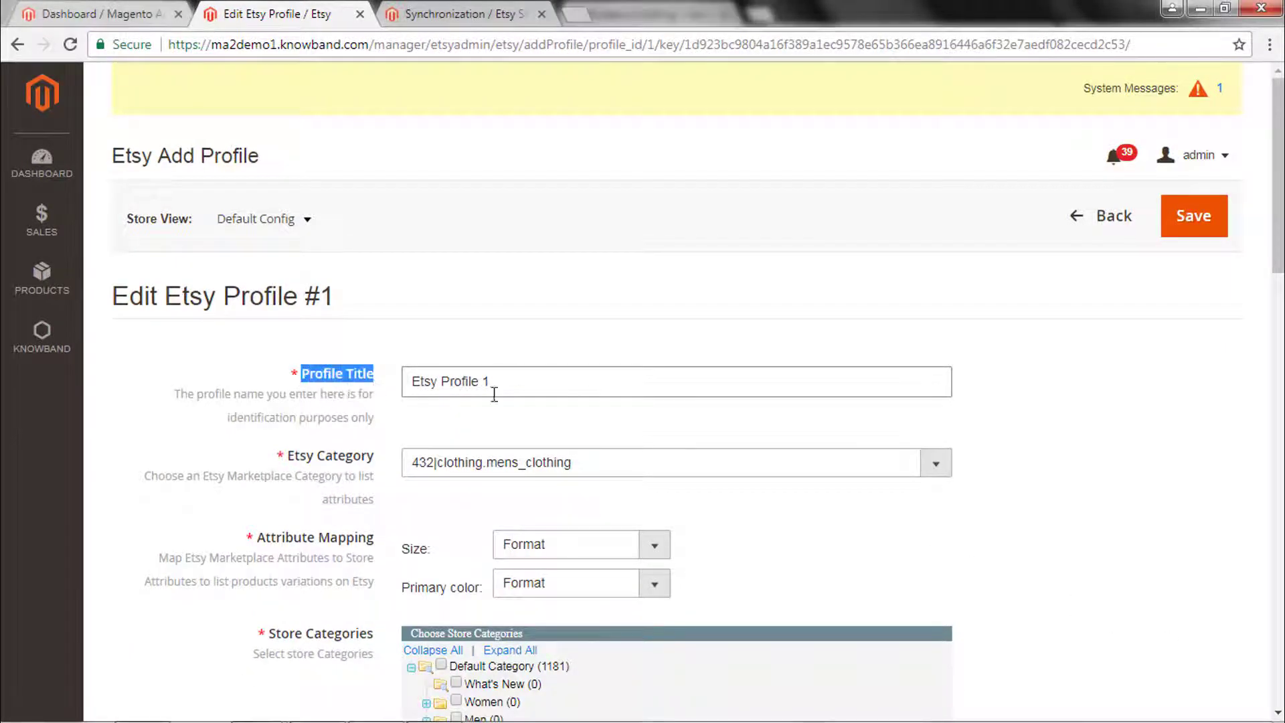
{"action": "left_click", "coordinate": [542, 386]}
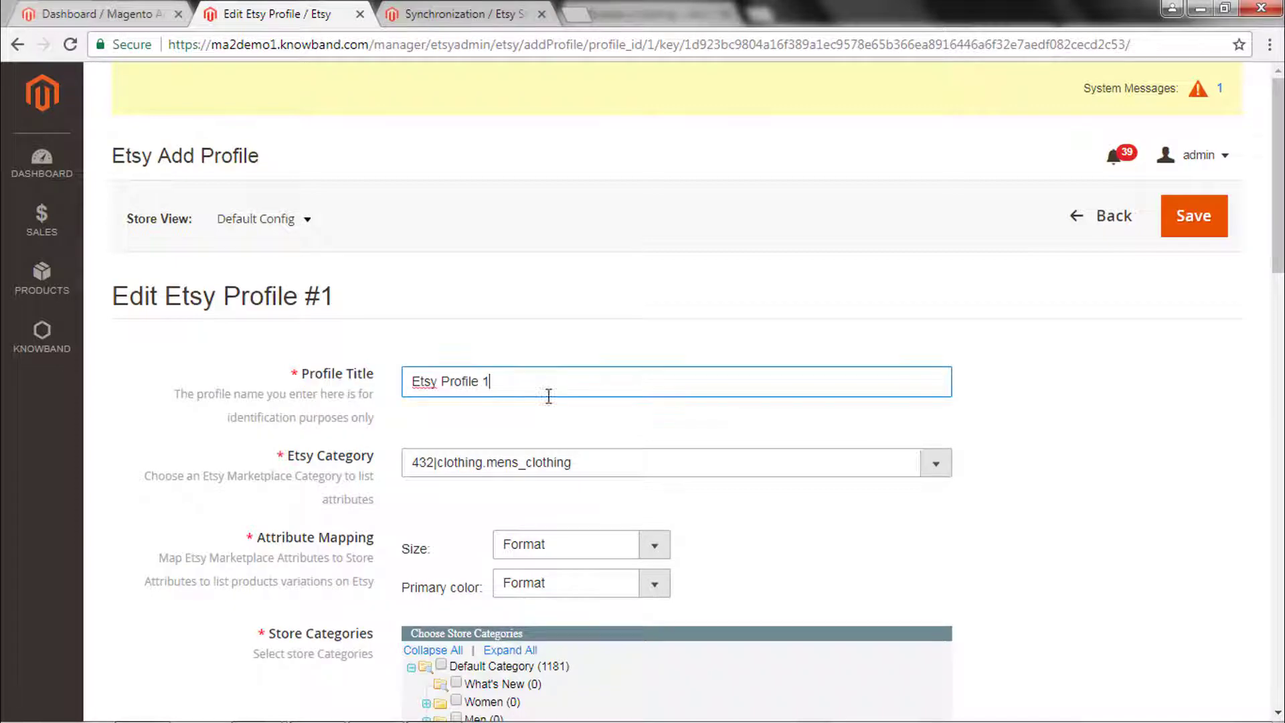
{"action": "left_click", "coordinate": [744, 470]}
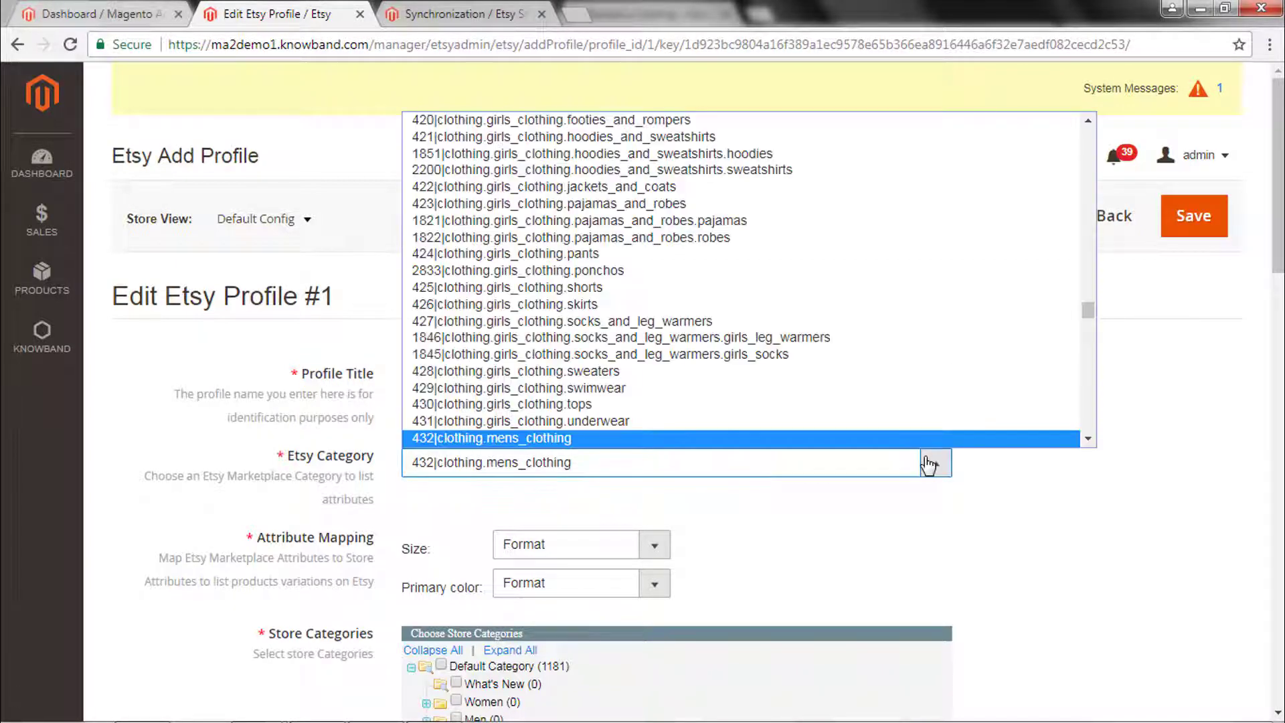
{"action": "left_click", "coordinate": [729, 439]}
{"action": "scroll", "coordinate": [760, 479], "scroll_direction": "down", "scroll_amount": 3}
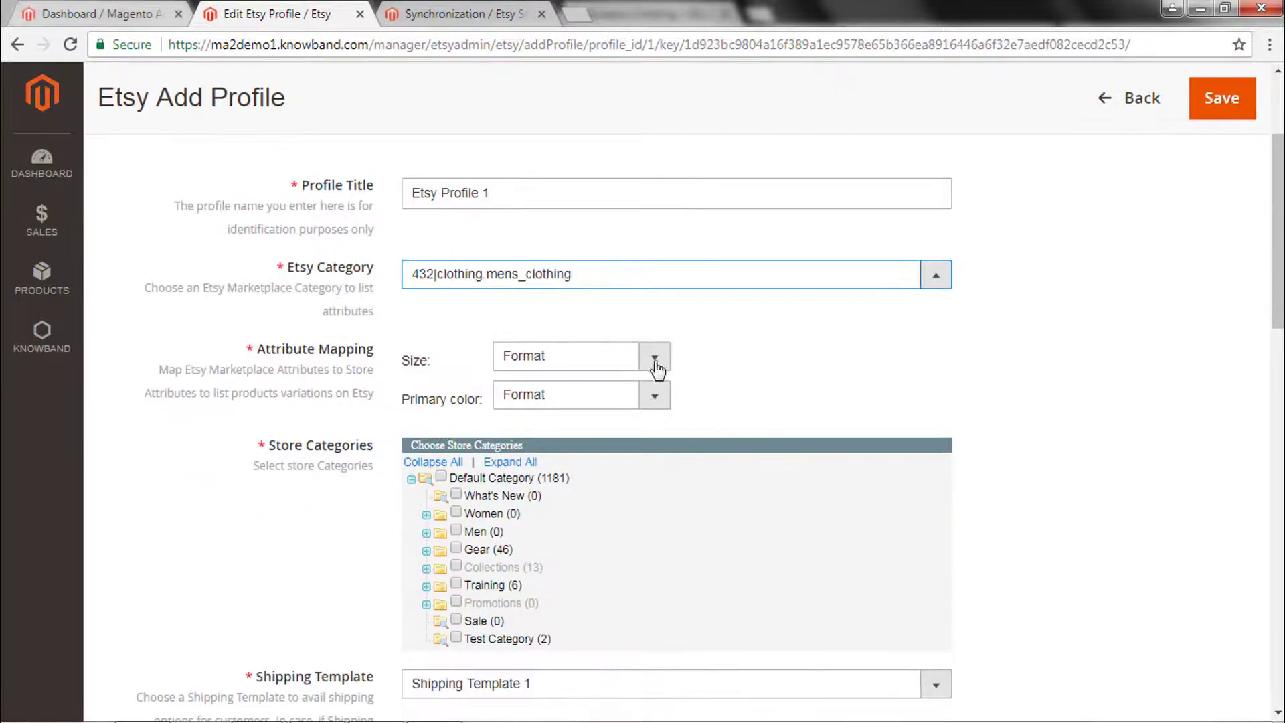
- Map both the Size and Primary color attributes to the Format store attribute
{"action": "left_click", "coordinate": [654, 364]}
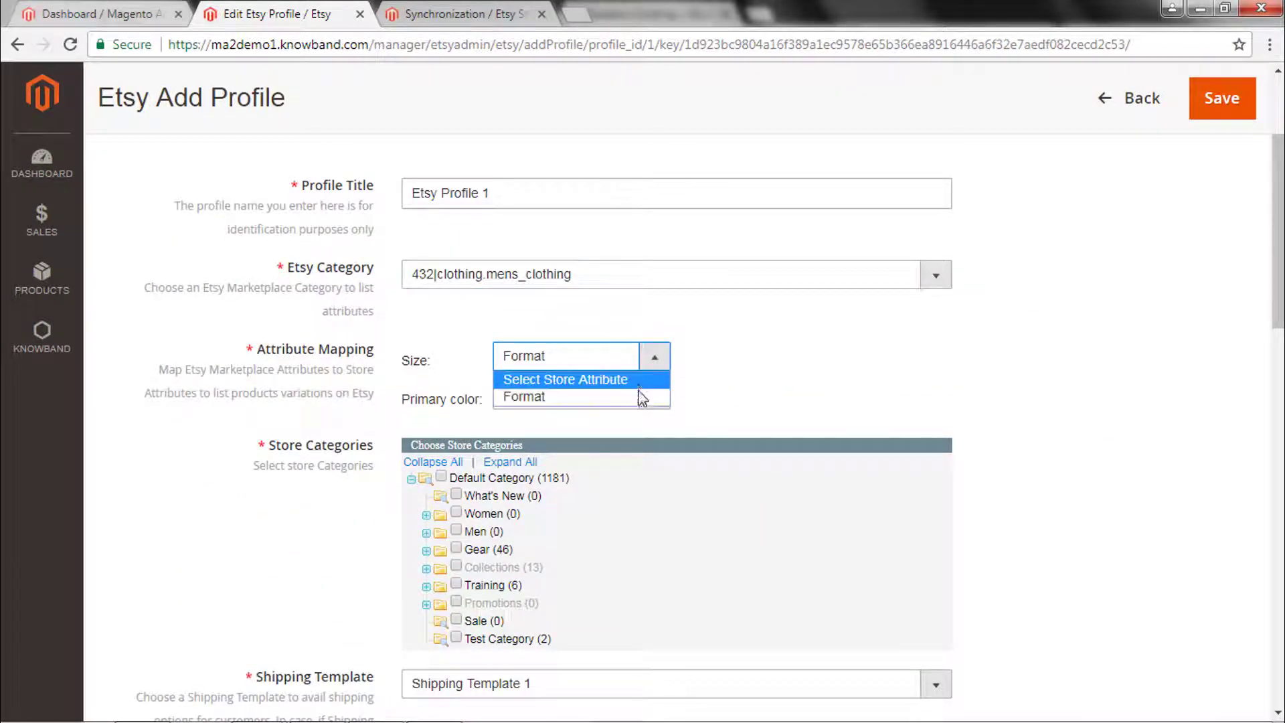
{"action": "left_click", "coordinate": [639, 394]}
{"action": "left_click", "coordinate": [655, 396]}
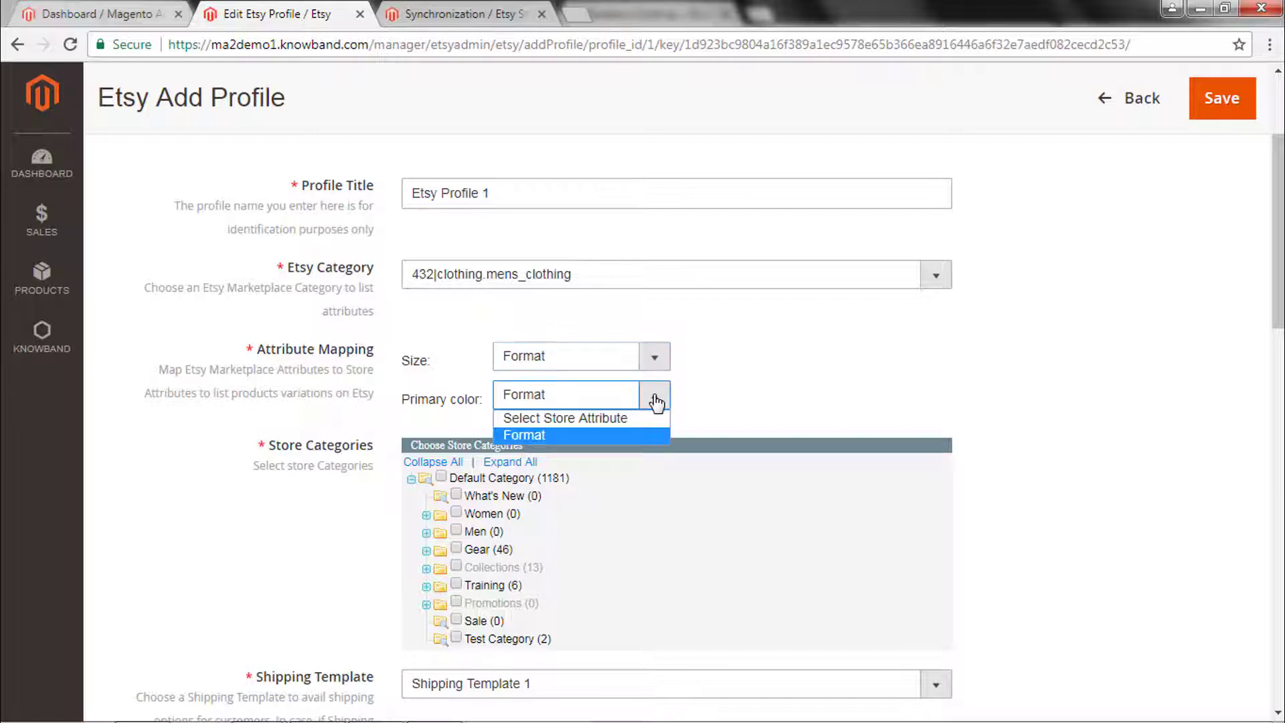
{"action": "left_click", "coordinate": [632, 434]}
- Select Default Category among the profile's store categories
{"action": "scroll", "coordinate": [671, 436], "scroll_direction": "down", "scroll_amount": 4}
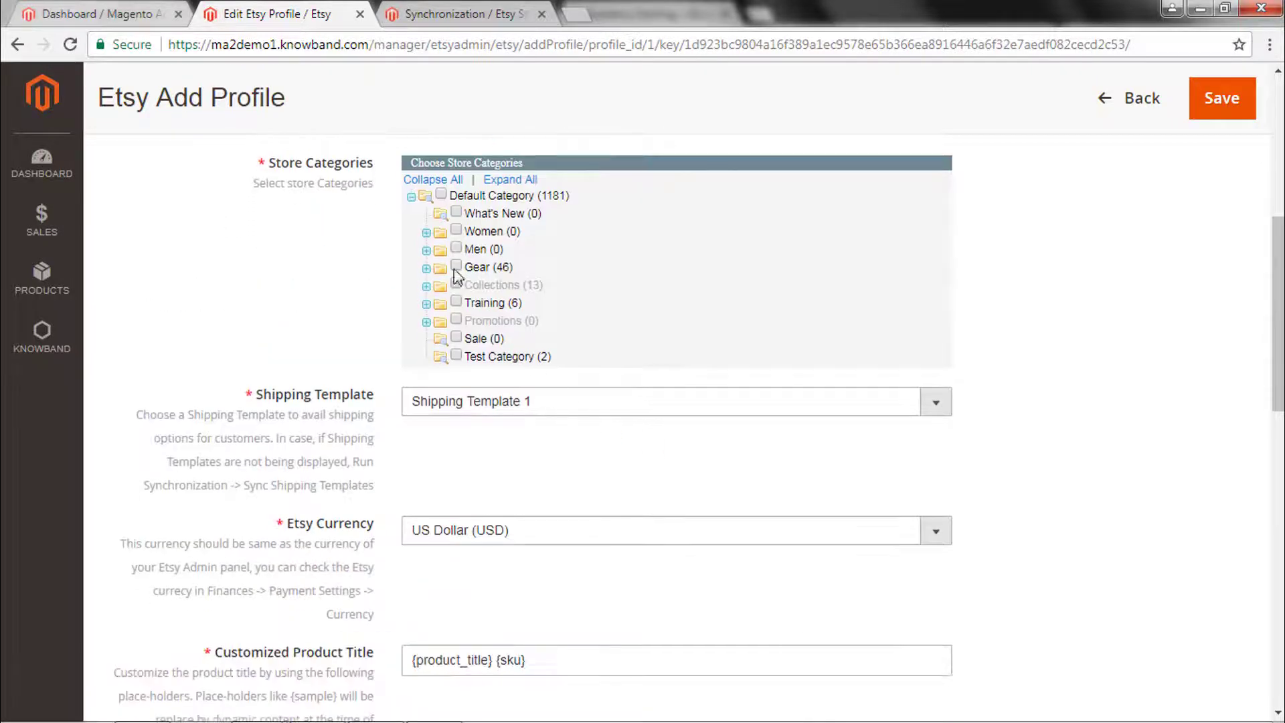
{"action": "left_click", "coordinate": [442, 194]}
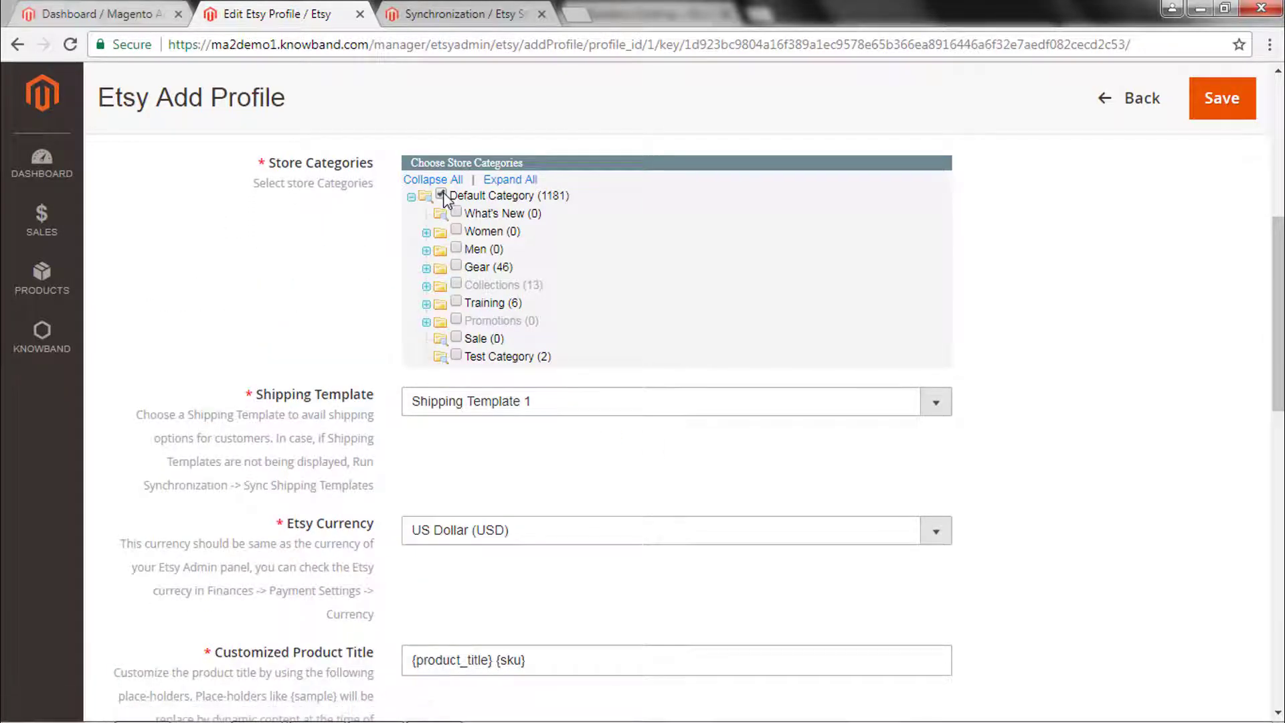
- Assign Shipping Template 1 to the profile and choose US Dollar (USD) as the Etsy currency
{"action": "scroll", "coordinate": [573, 296], "scroll_direction": "down", "scroll_amount": 3}
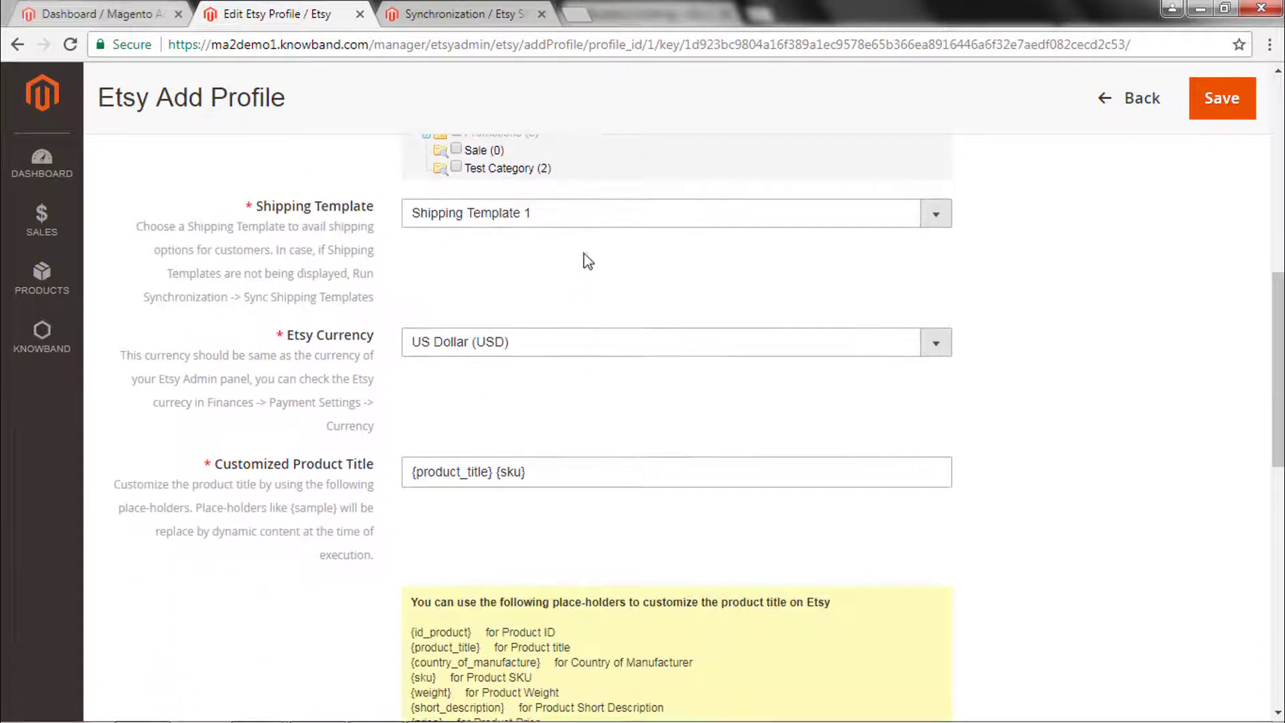
{"action": "left_click", "coordinate": [590, 220]}
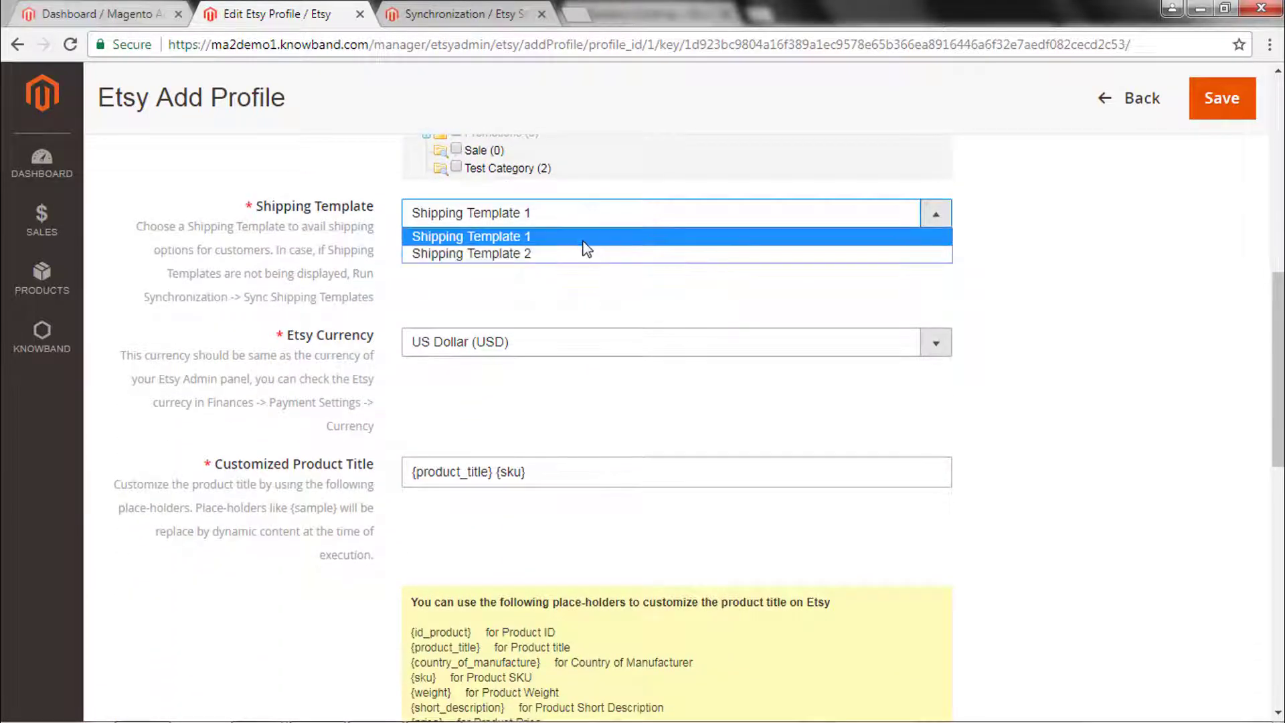
{"action": "left_click", "coordinate": [584, 240]}
{"action": "left_click", "coordinate": [564, 349]}
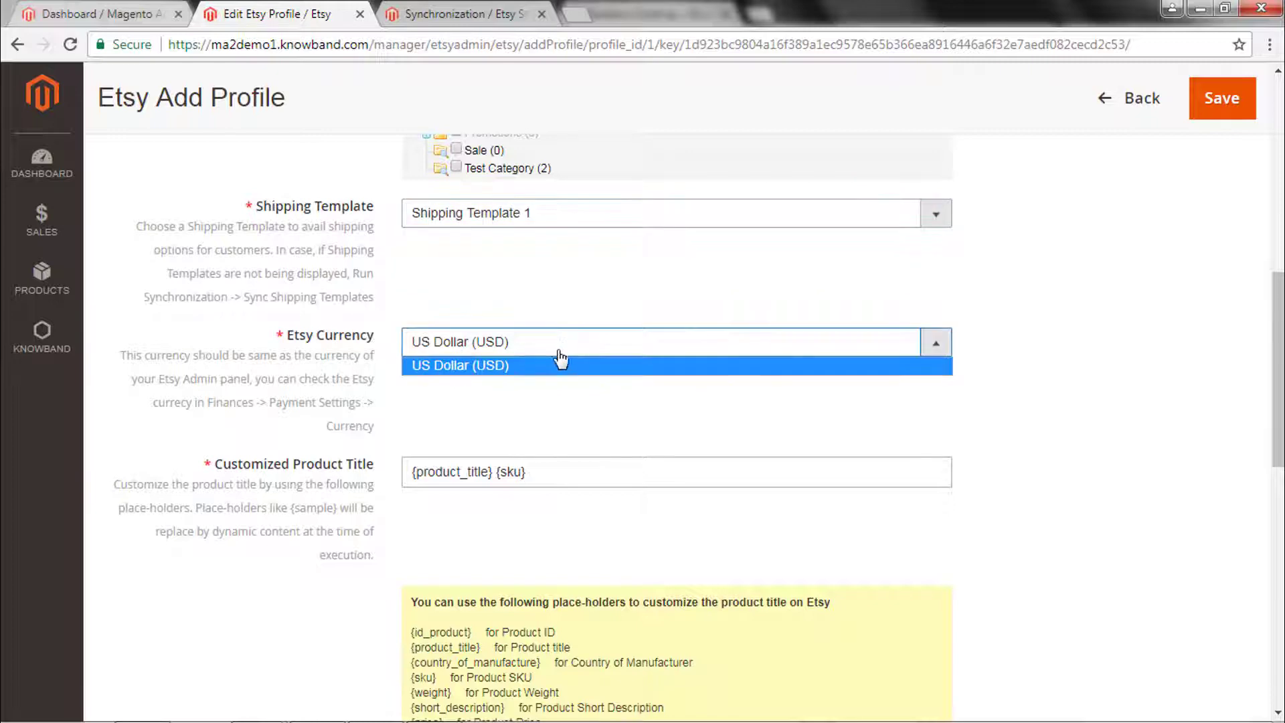
{"action": "left_click", "coordinate": [555, 368]}
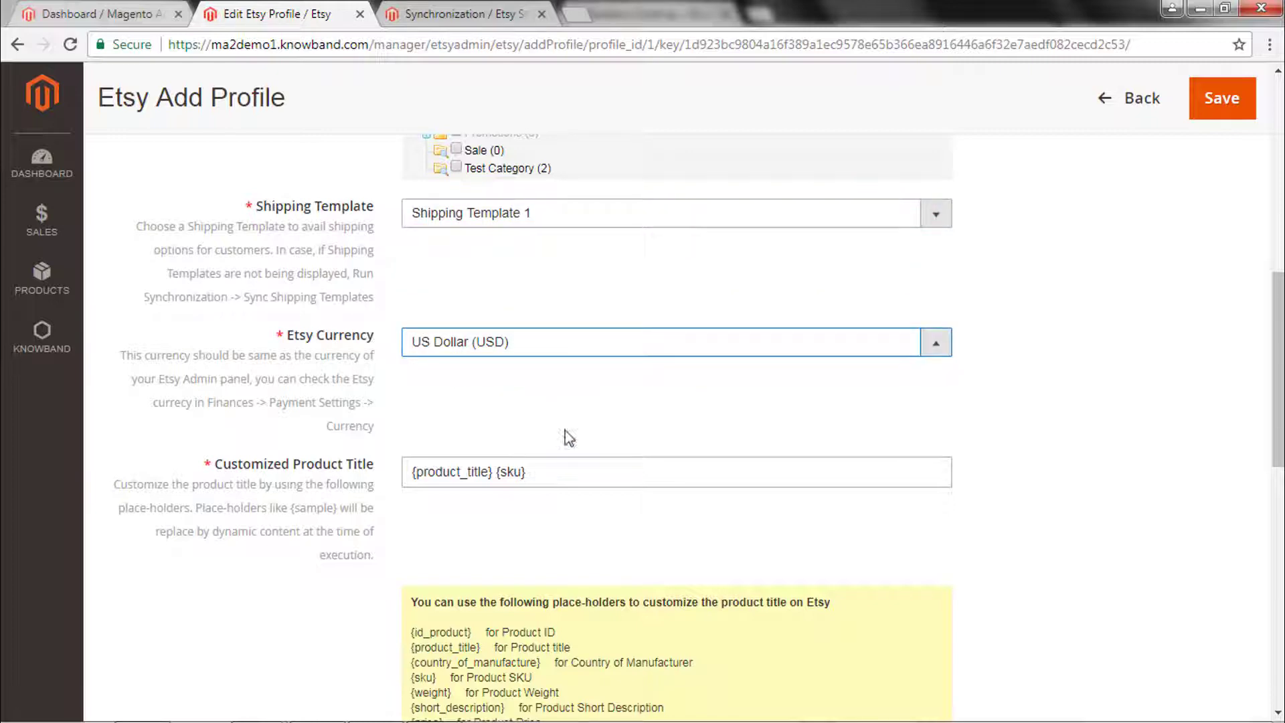
- Review the customized product title and select Etsy Category, Shipping Template, Recipient and Occasion as sync properties
{"action": "left_click_drag", "start_coordinate": [574, 468], "coordinate": [410, 462]}
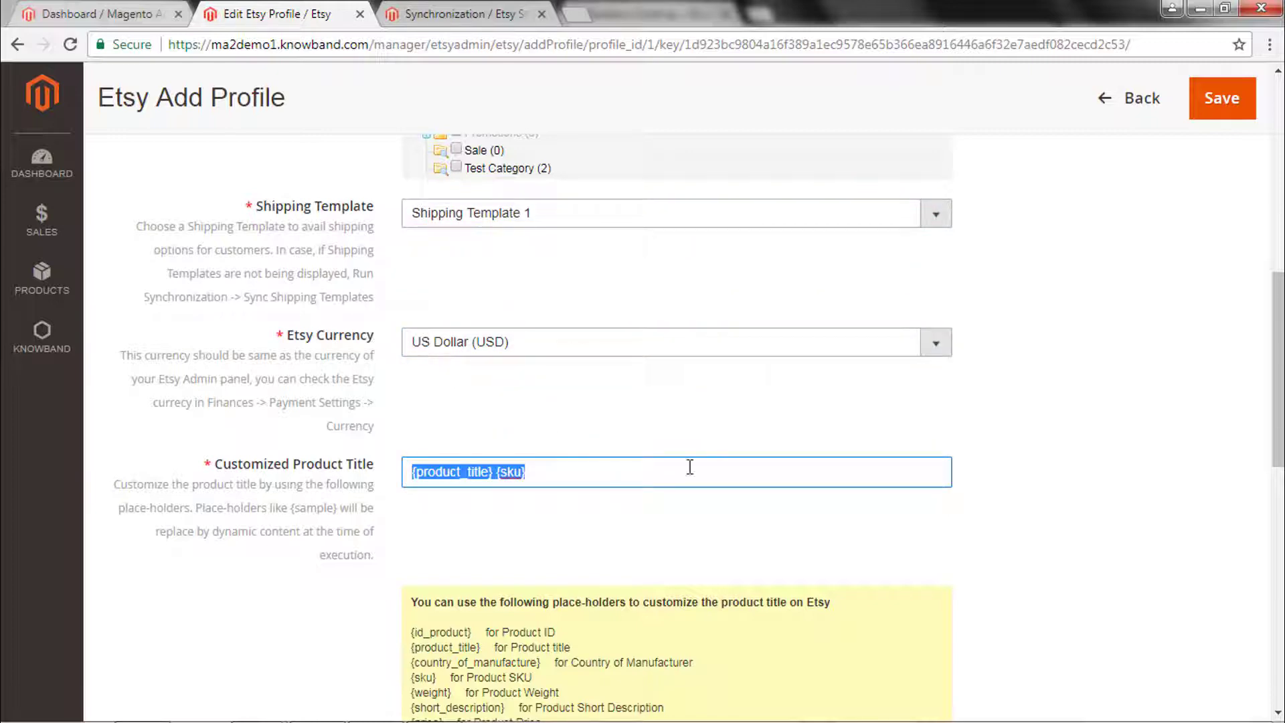
{"action": "left_click", "coordinate": [714, 467]}
{"action": "scroll", "coordinate": [711, 465], "scroll_direction": "down", "scroll_amount": 5}
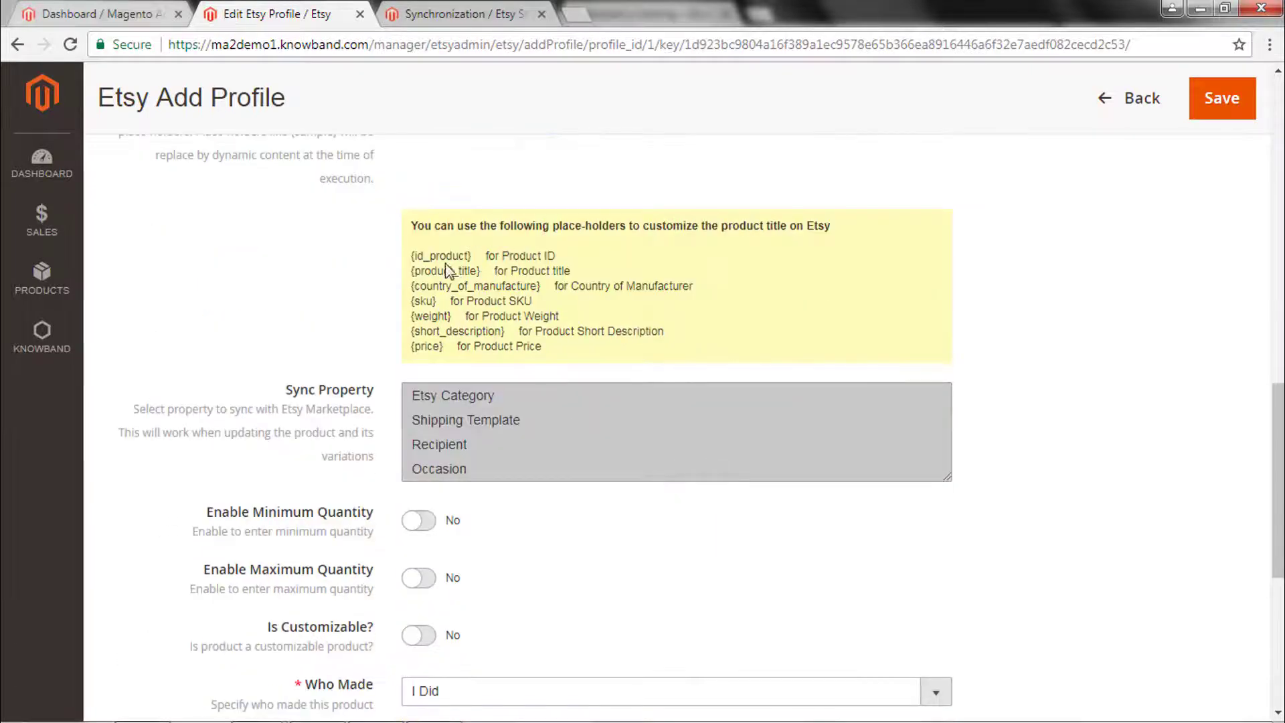
{"action": "left_click", "coordinate": [415, 396]}
{"action": "left_click_drag", "start_coordinate": [415, 409], "coordinate": [419, 473]}
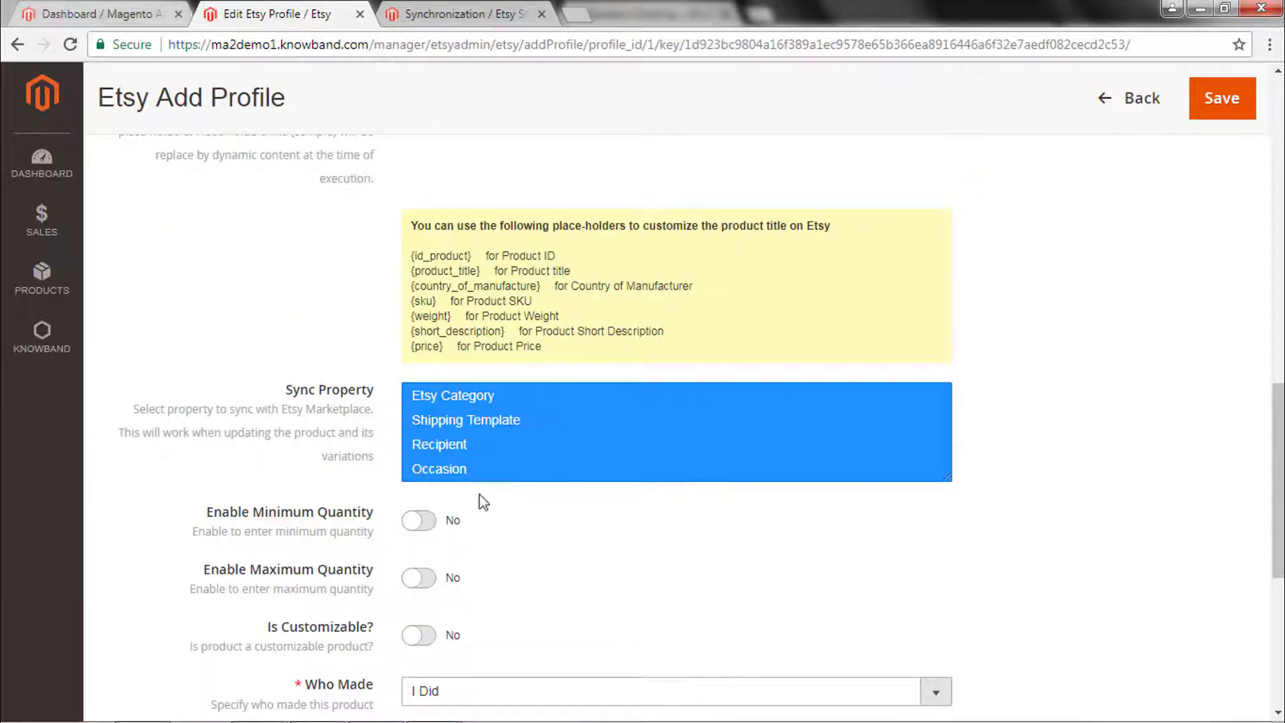
{"action": "left_click", "coordinate": [525, 526]}
- Enable the minimum quantity, set it to 10, and turn the option off again
{"action": "scroll", "coordinate": [561, 511], "scroll_direction": "down", "scroll_amount": 3}
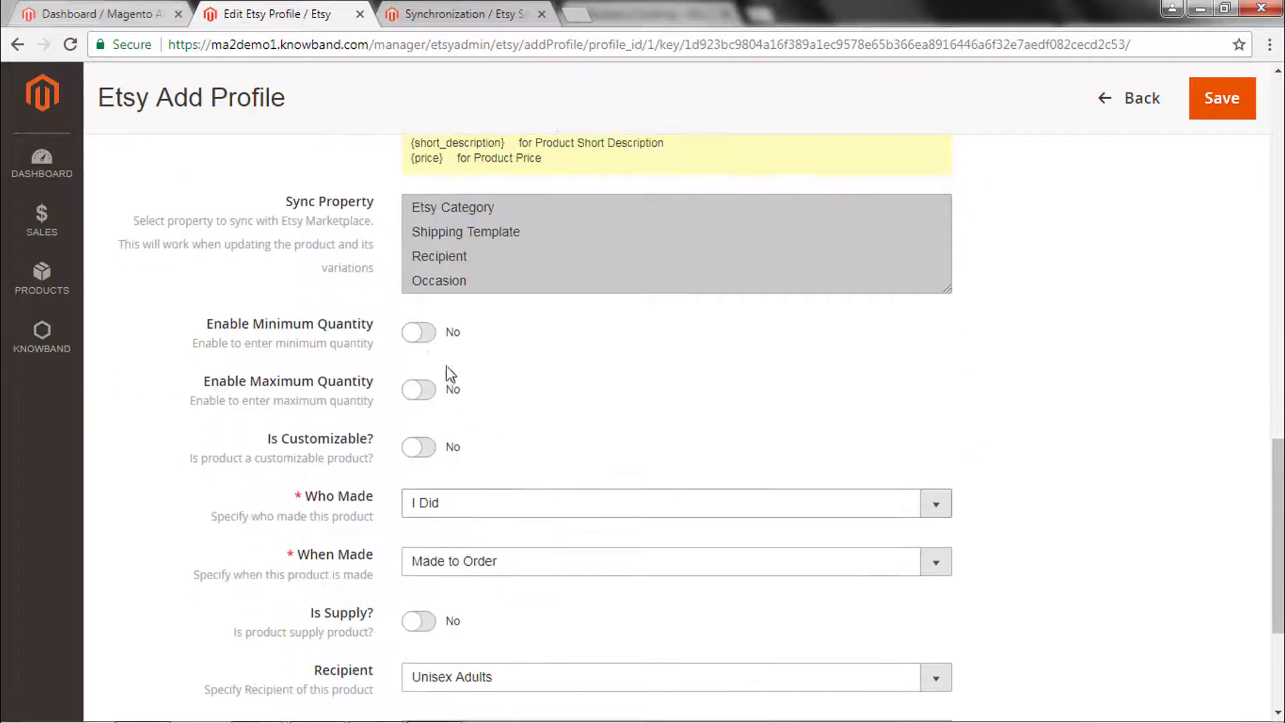
{"action": "left_click", "coordinate": [432, 338]}
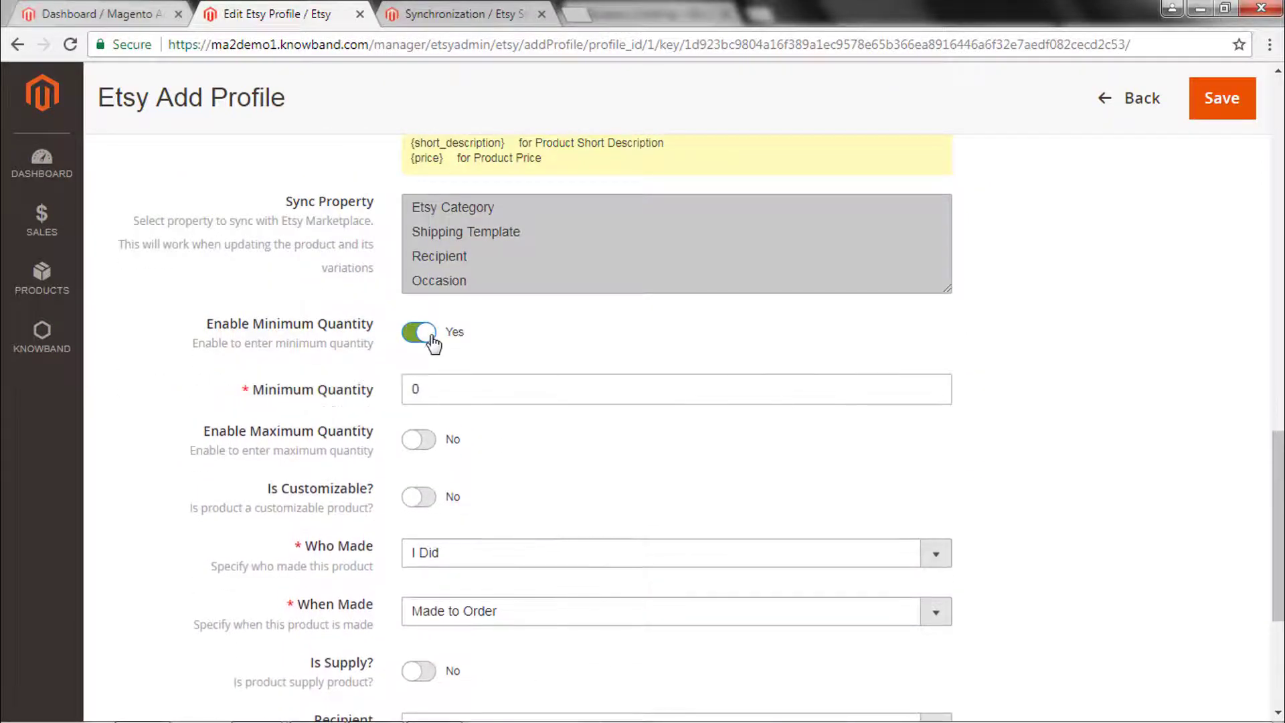
{"action": "left_click", "coordinate": [435, 390]}
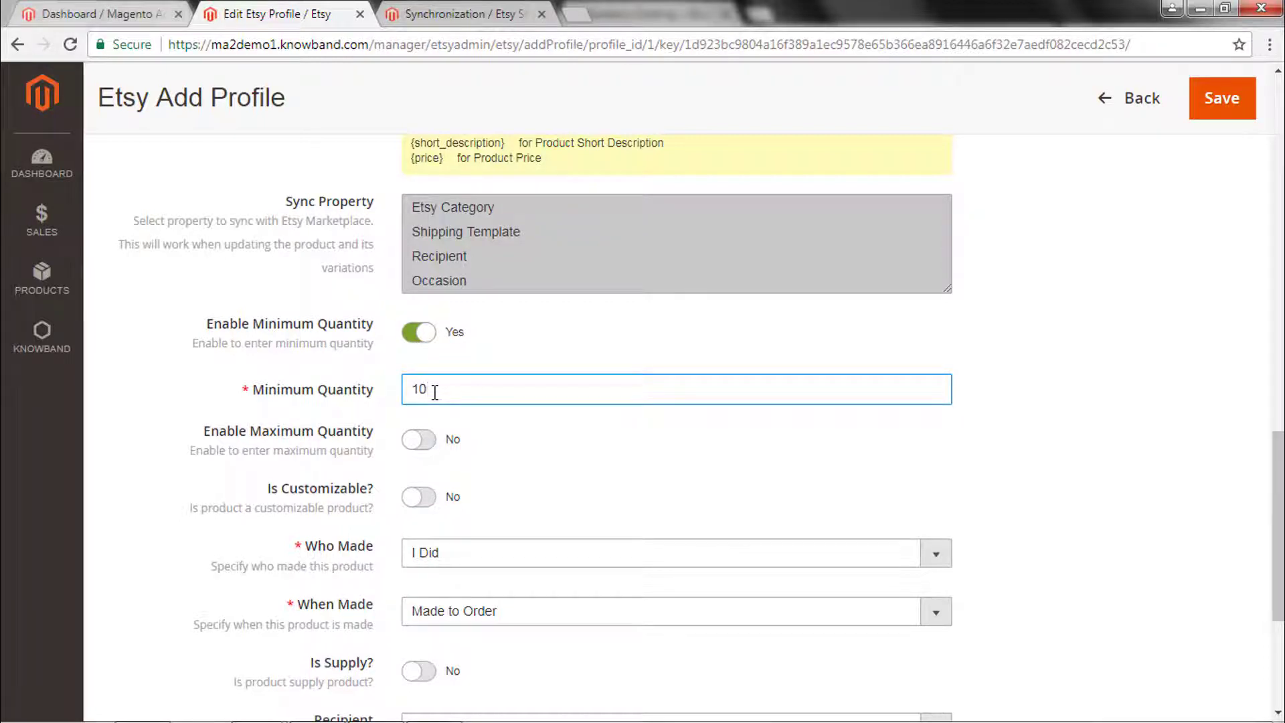
{"action": "left_click", "coordinate": [419, 335]}
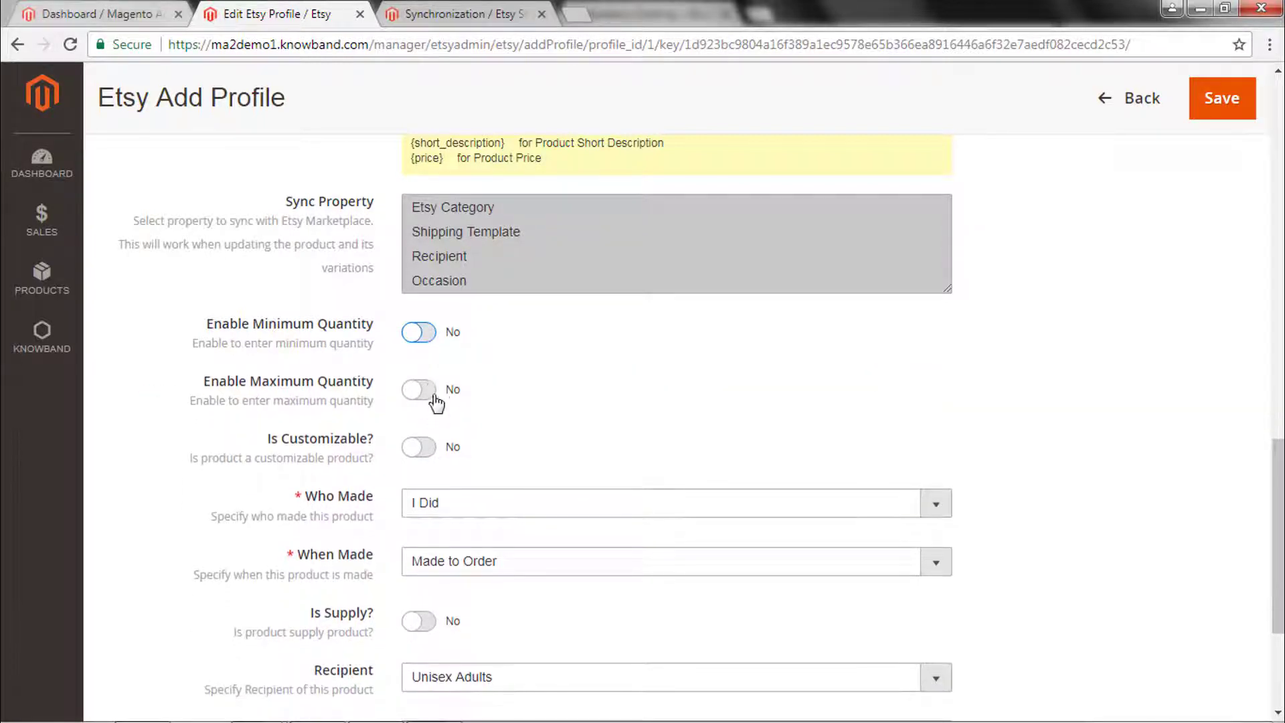
- Try a maximum quantity of 15 and the Is Customizable option, turning both off again
{"action": "left_click", "coordinate": [433, 397]}
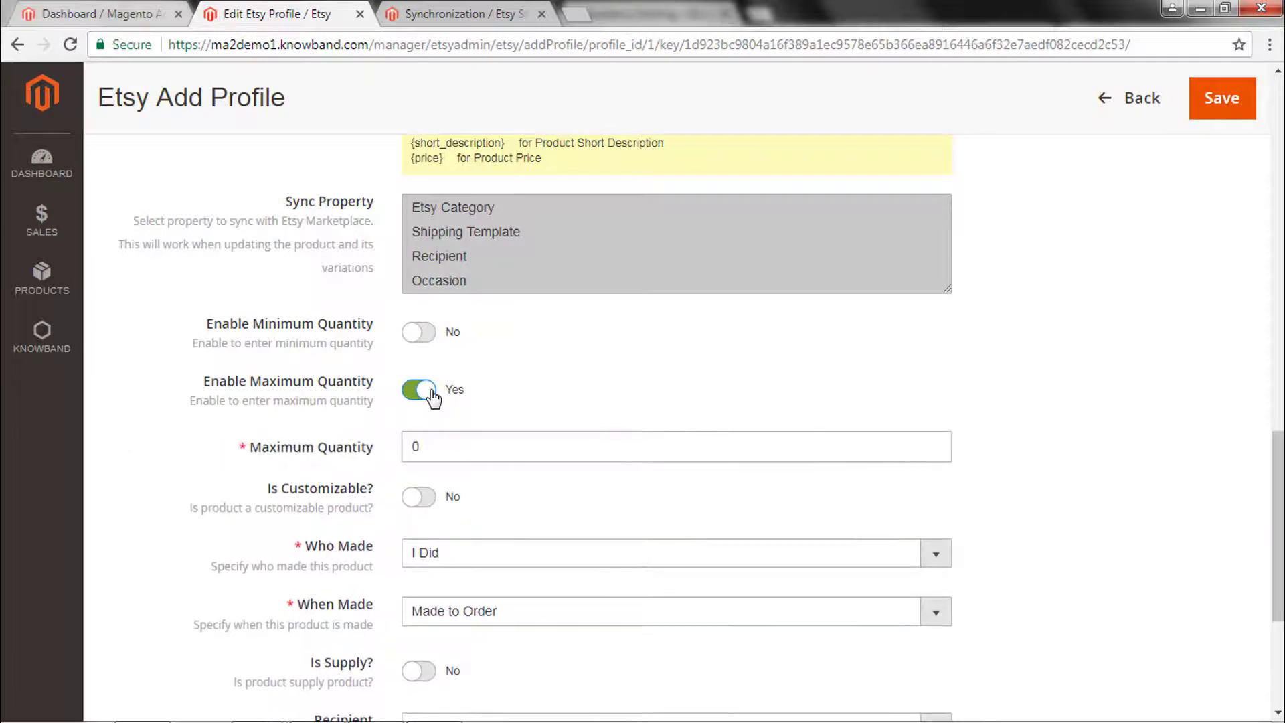
{"action": "left_click", "coordinate": [432, 440]}
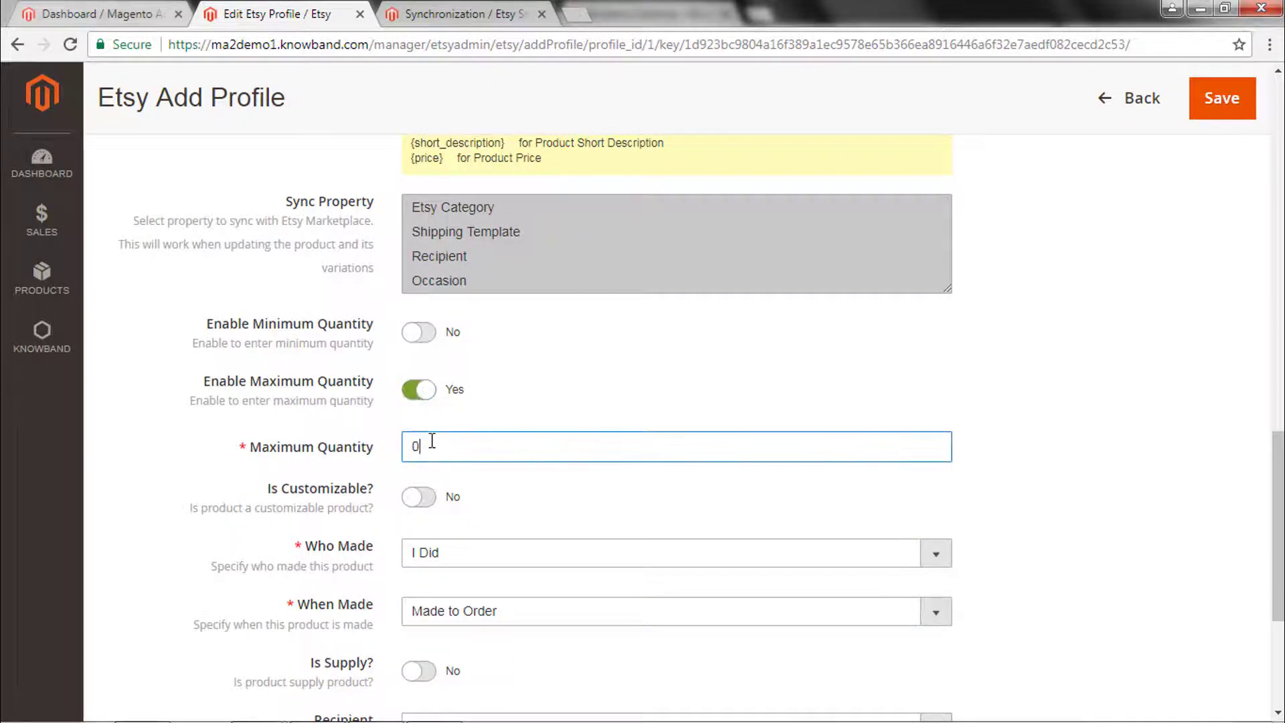
{"action": "key", "text": "BackSpace"}
{"action": "type", "text": "15"}
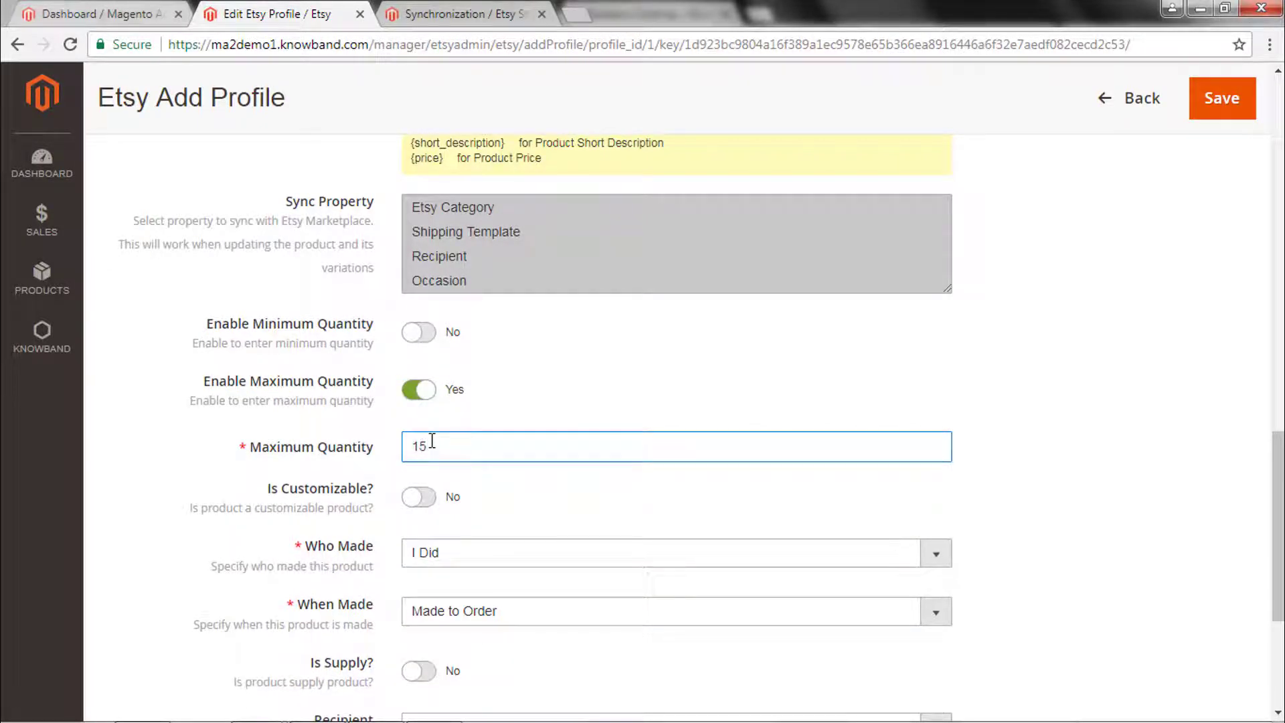
{"action": "left_click", "coordinate": [412, 390]}
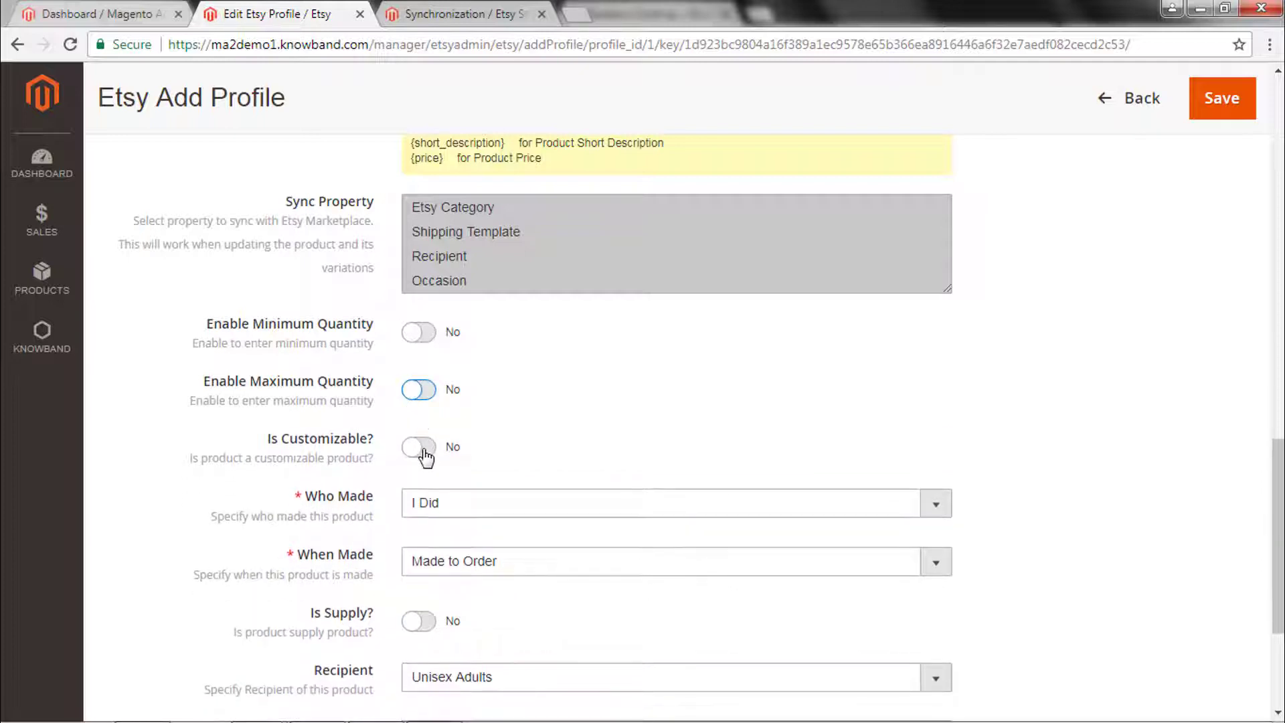
{"action": "left_click", "coordinate": [422, 452]}
{"action": "left_click", "coordinate": [412, 455]}
- Set Who Made to I Did and When Made to Made to Order for the profile
{"action": "left_click", "coordinate": [457, 508]}
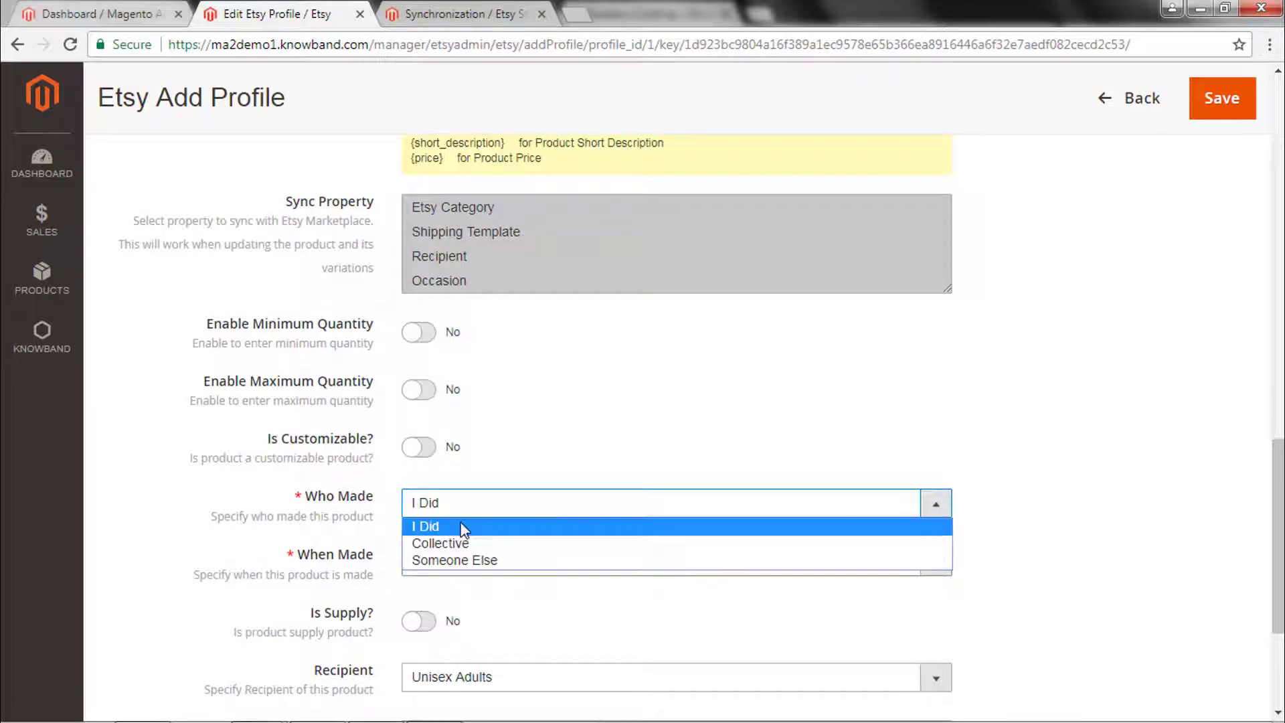
{"action": "left_click", "coordinate": [461, 527]}
{"action": "left_click", "coordinate": [483, 564]}
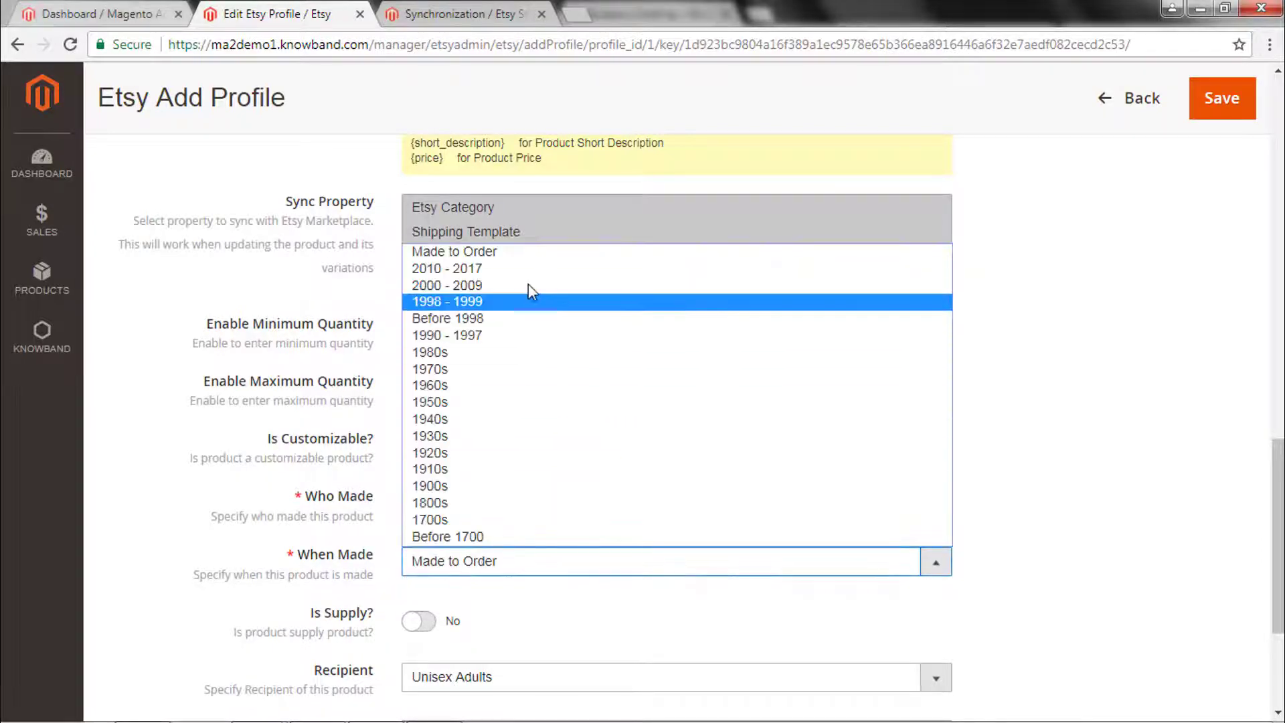
{"action": "left_click", "coordinate": [539, 257]}
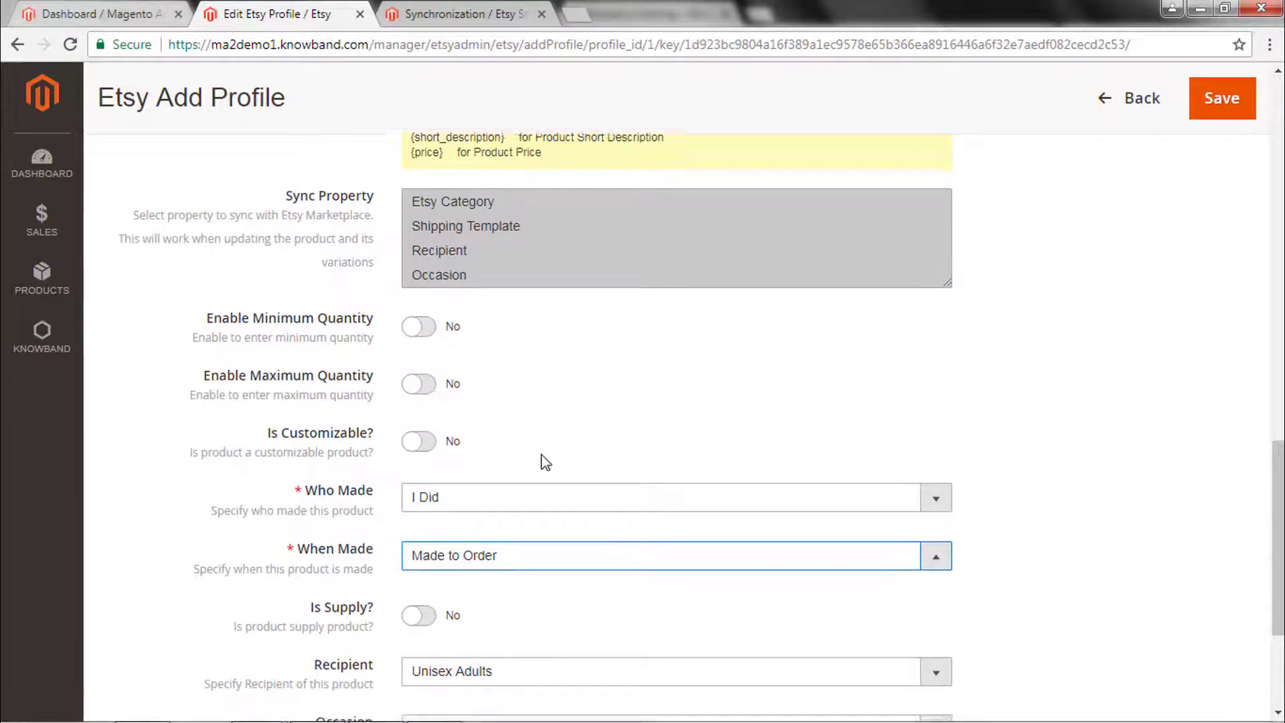
- Leave Is Supply off, choose Unisex Adults as recipient with no occasion, and go back to the profile list
{"action": "scroll", "coordinate": [545, 459], "scroll_direction": "down", "scroll_amount": 3}
{"action": "left_click", "coordinate": [422, 384]}
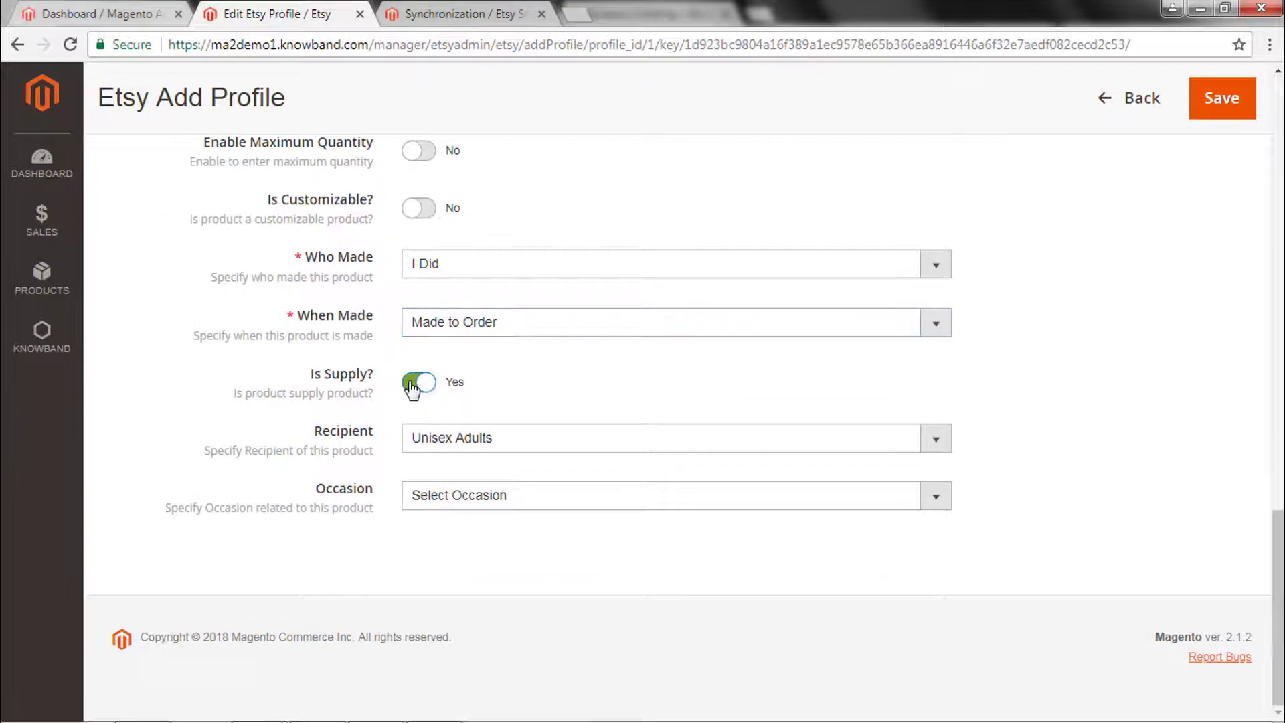
{"action": "left_click", "coordinate": [411, 386]}
{"action": "left_click", "coordinate": [459, 439]}
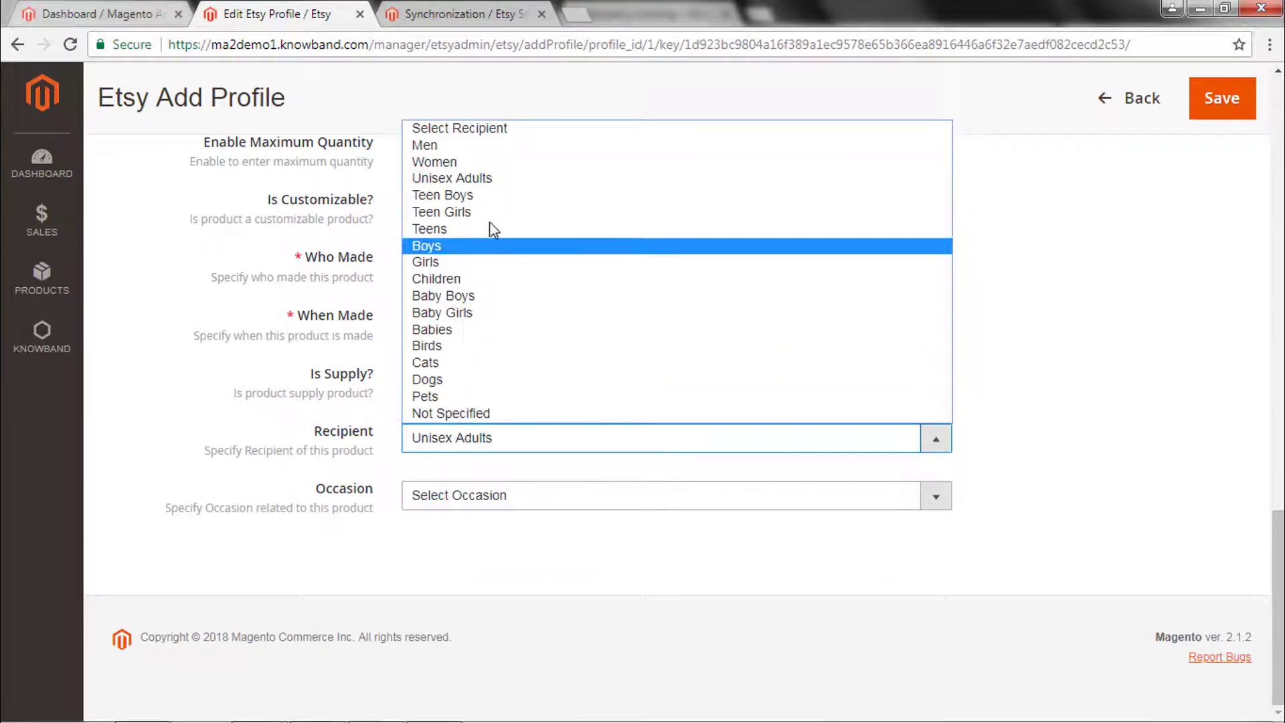
{"action": "left_click", "coordinate": [498, 179]}
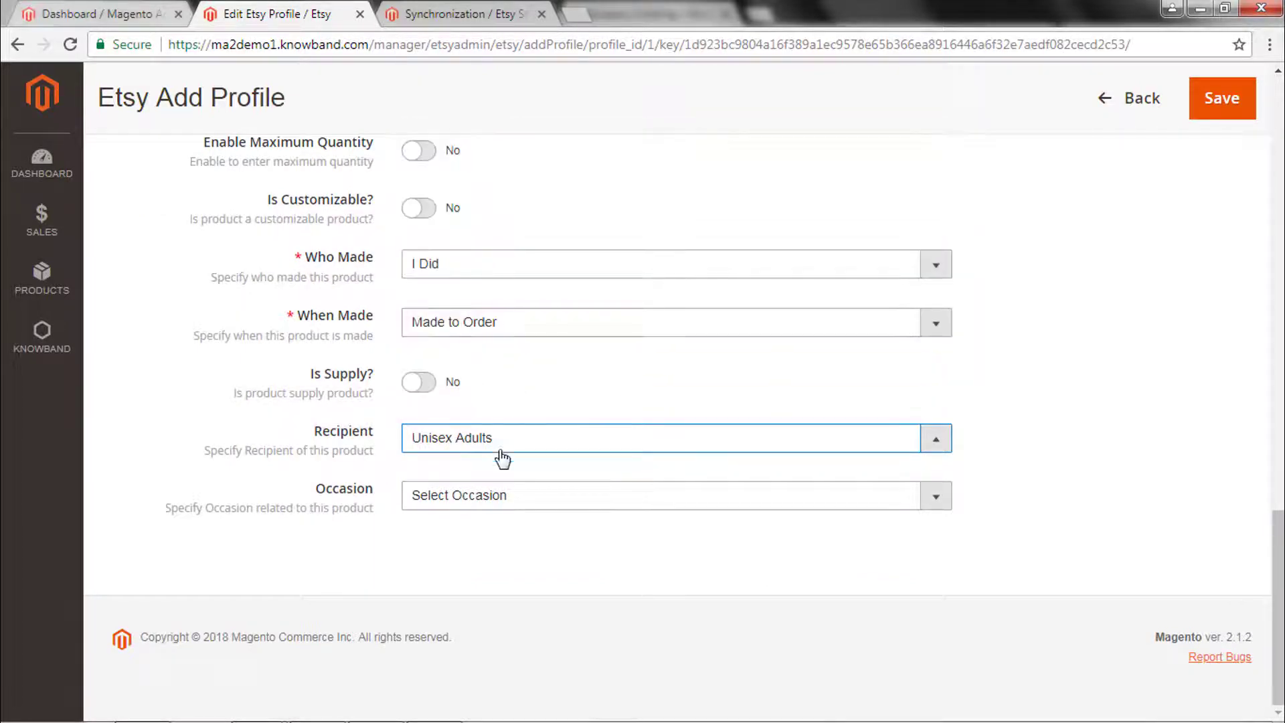
{"action": "left_click", "coordinate": [483, 496]}
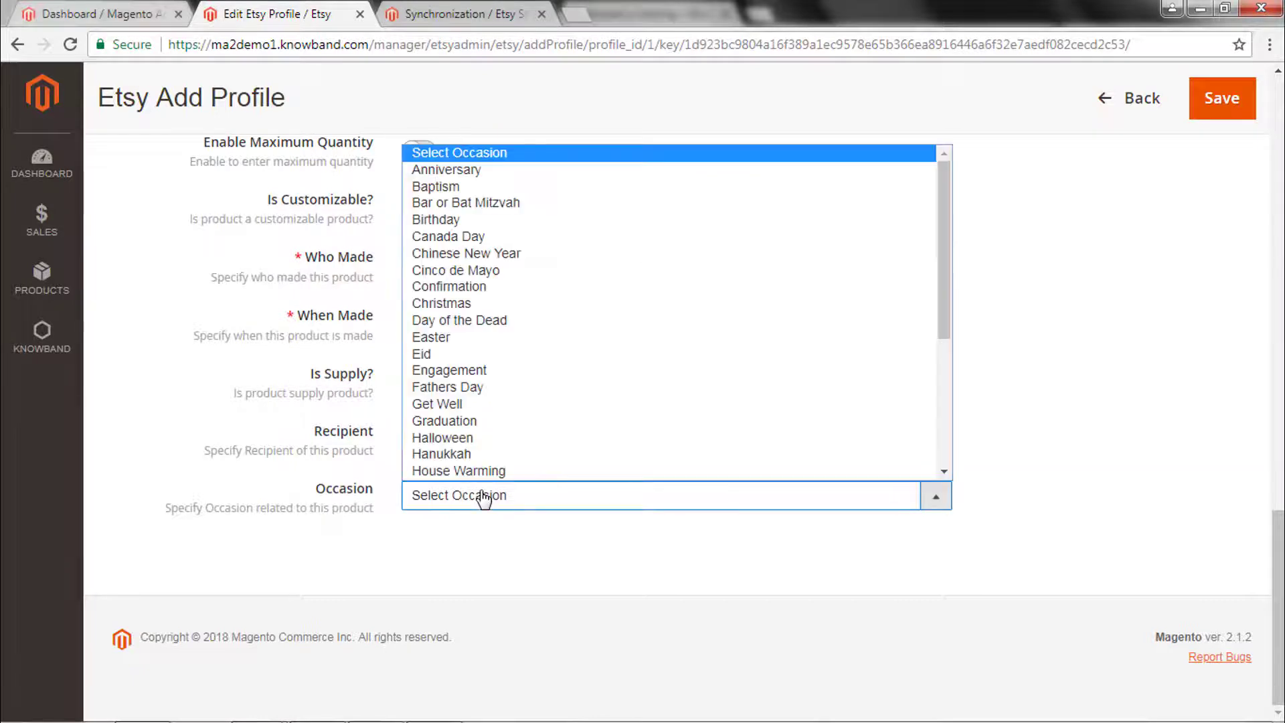
{"action": "left_click", "coordinate": [521, 155]}
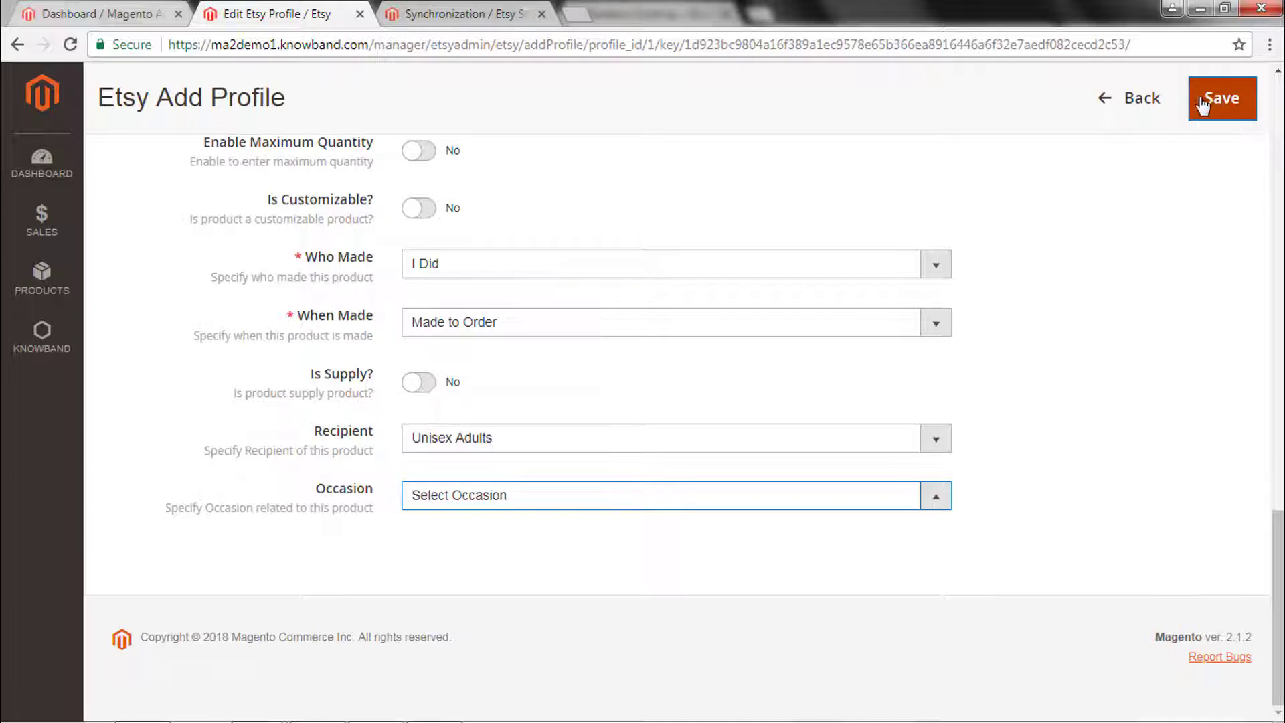
{"action": "left_click", "coordinate": [1145, 102]}
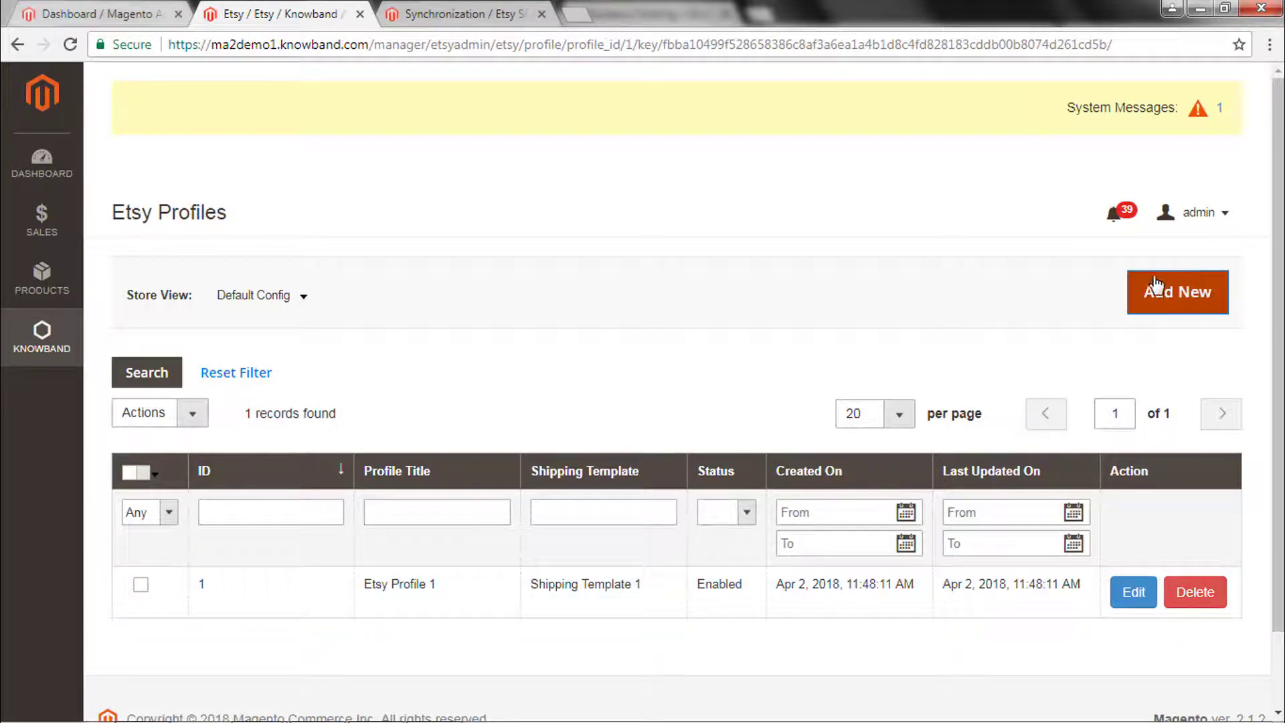
- Open a blank Etsy profile form, look through its fields, and return to the profile list
{"action": "left_click", "coordinate": [1178, 305]}
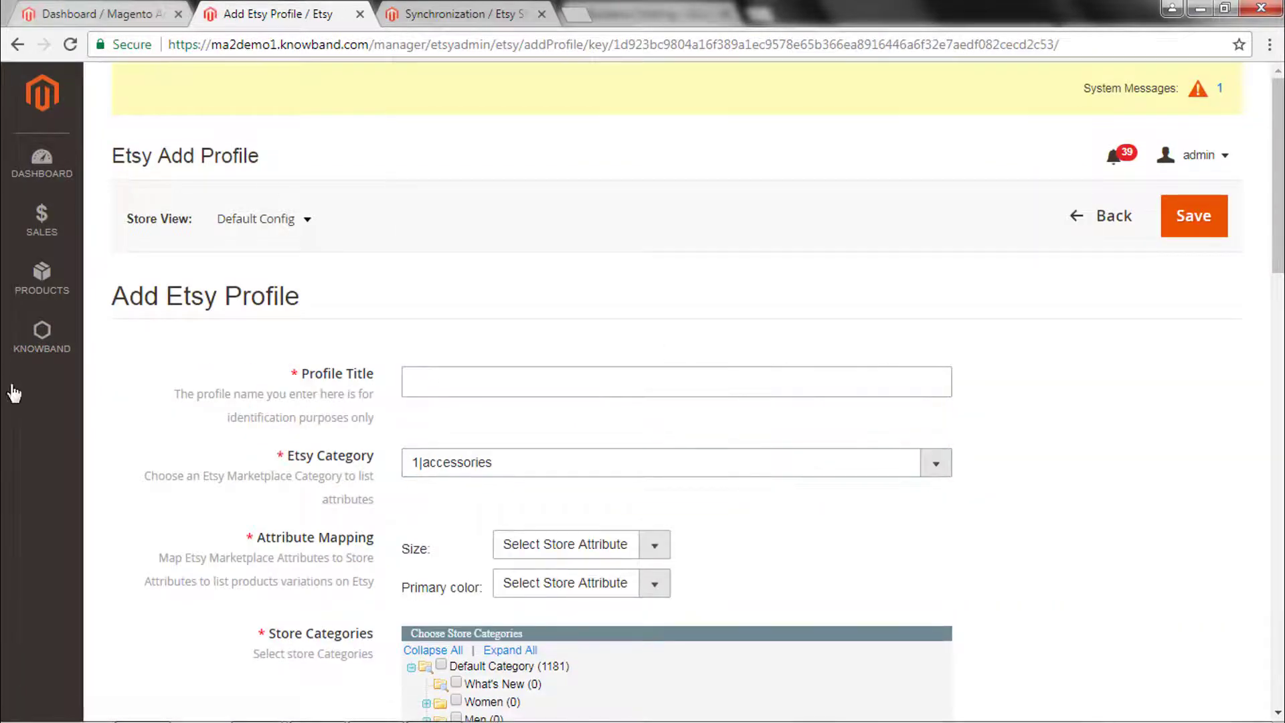
{"action": "scroll", "coordinate": [641, 525], "scroll_direction": "down", "scroll_amount": 5}
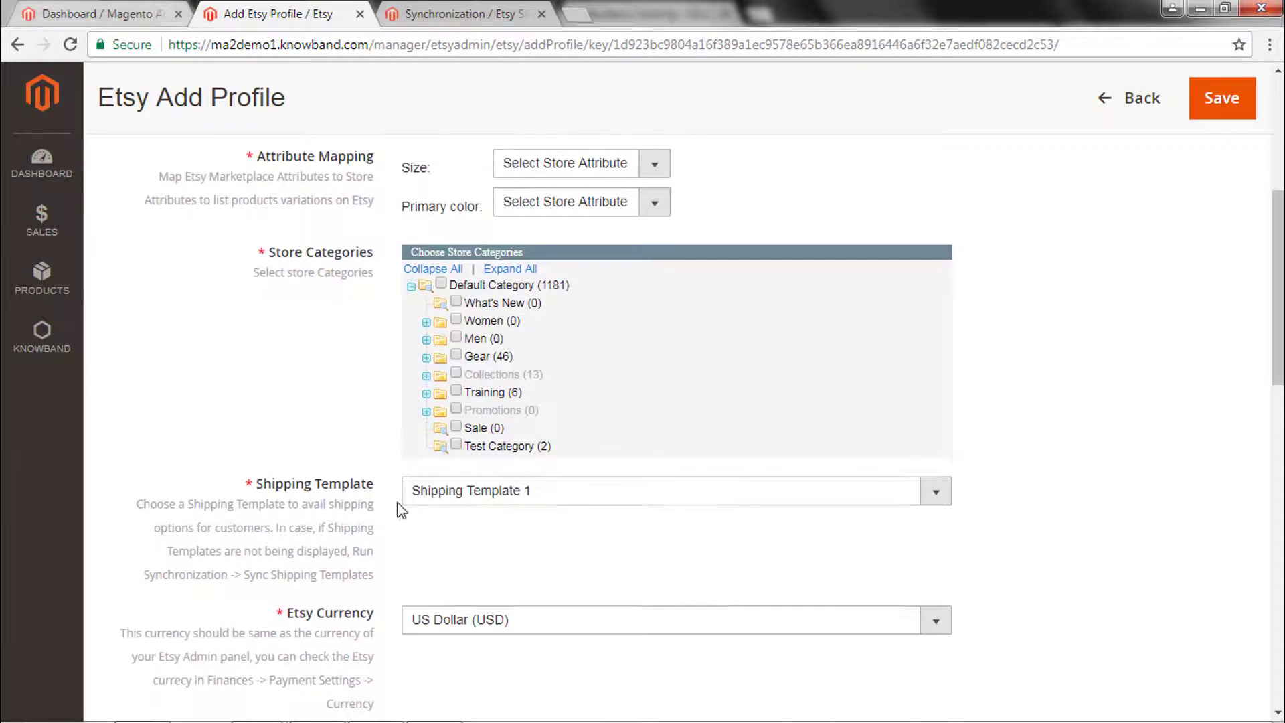
{"action": "scroll", "coordinate": [784, 570], "scroll_direction": "down", "scroll_amount": 8}
{"action": "scroll", "coordinate": [726, 319], "scroll_direction": "up", "scroll_amount": 7}
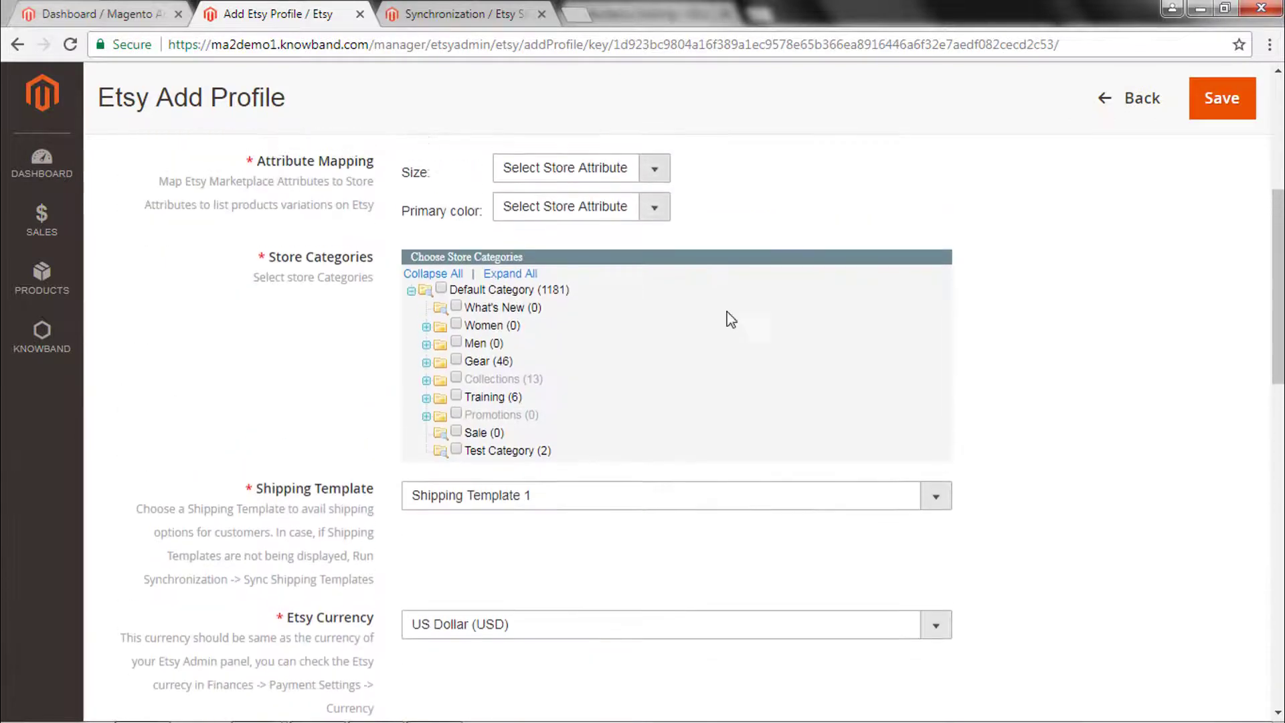
{"action": "left_click", "coordinate": [1131, 111]}
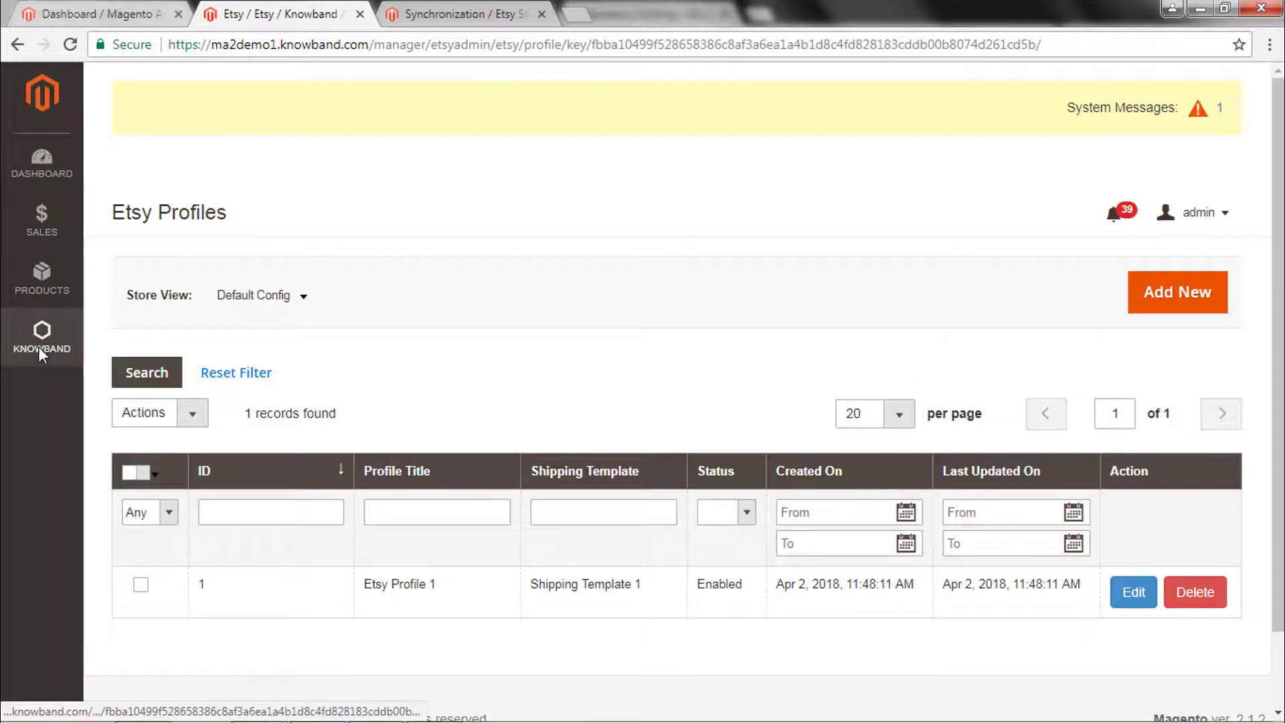
- Open the Etsy Product Listing and check the Products Syncronization option on the Etsy Synchronization page
{"action": "left_click", "coordinate": [39, 347]}
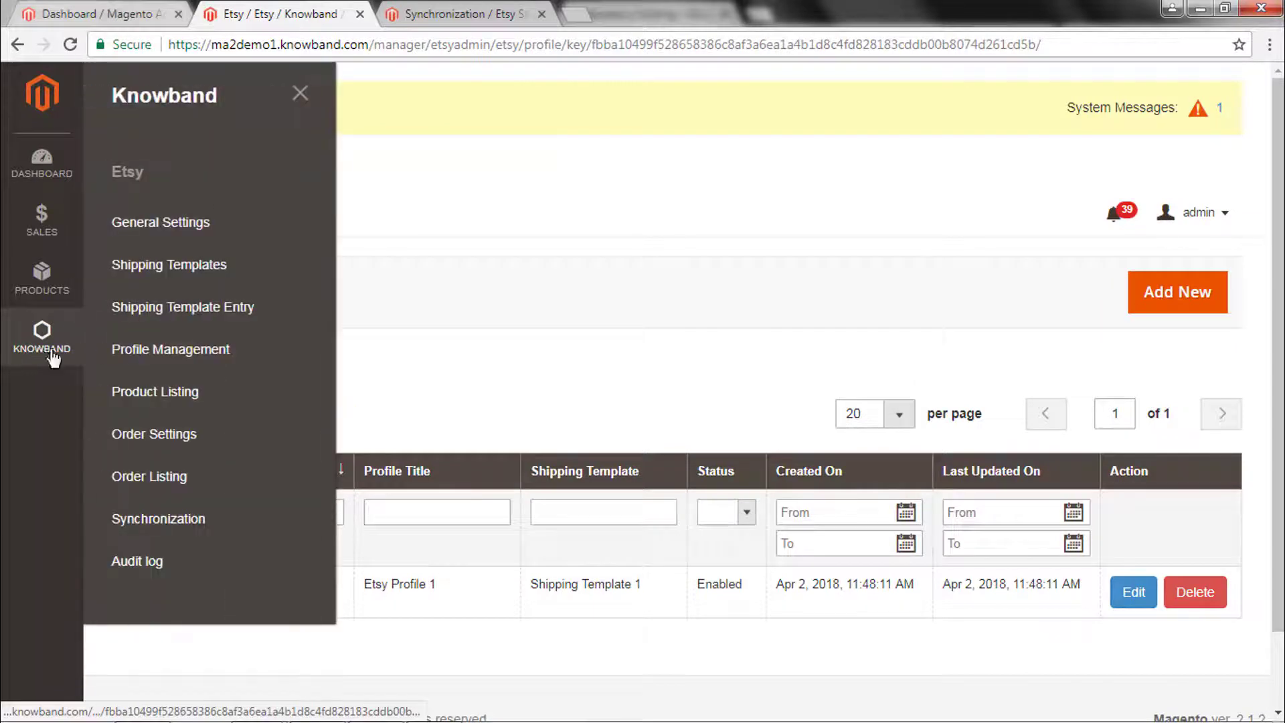
{"action": "left_click", "coordinate": [154, 393]}
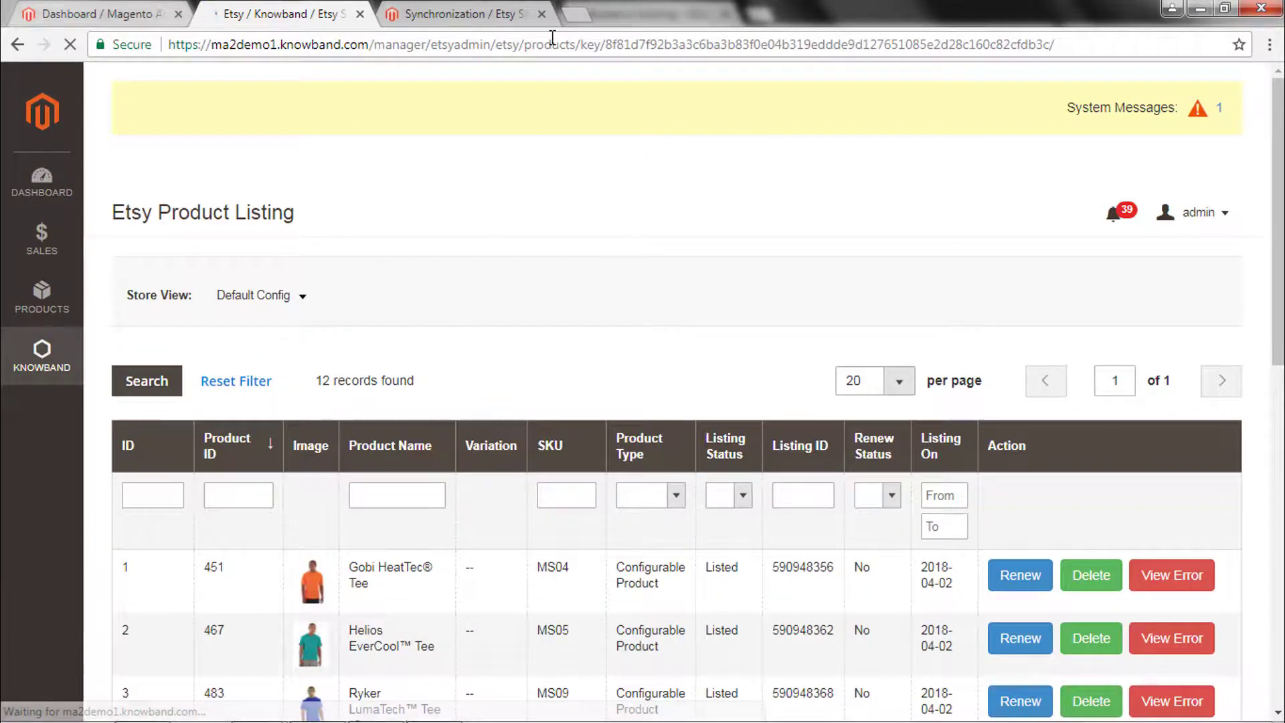
{"action": "left_click", "coordinate": [519, 10]}
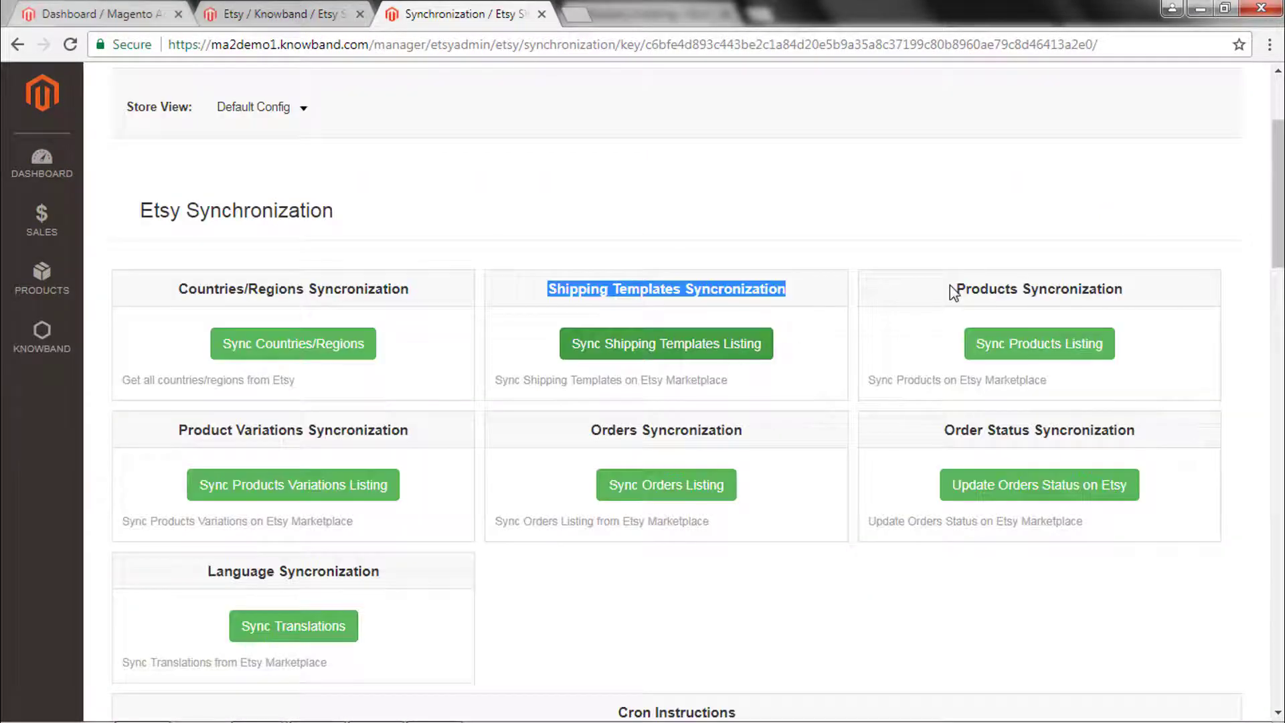
{"action": "left_click_drag", "start_coordinate": [953, 293], "coordinate": [1141, 287]}
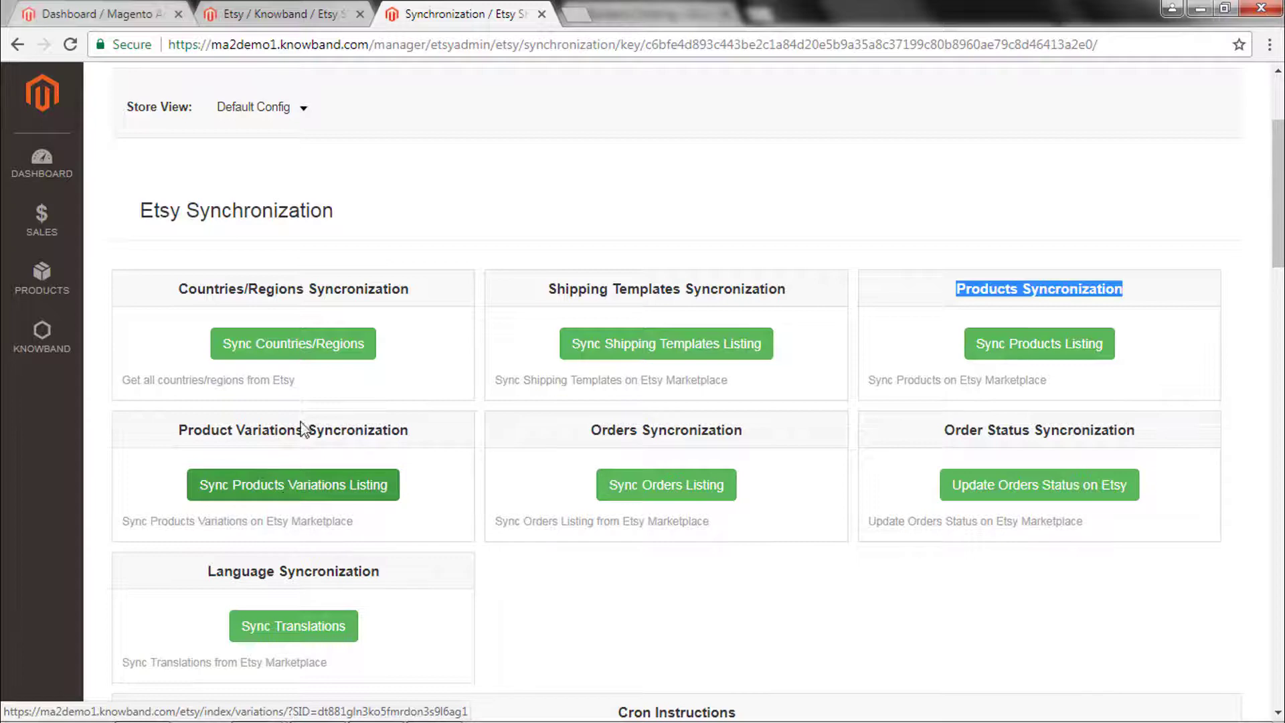
- Return to the Etsy Product Listing and view the listing error of the Gobi HeatTec Tee
{"action": "left_click", "coordinate": [236, 4]}
{"action": "scroll", "coordinate": [579, 391], "scroll_direction": "down", "scroll_amount": 4}
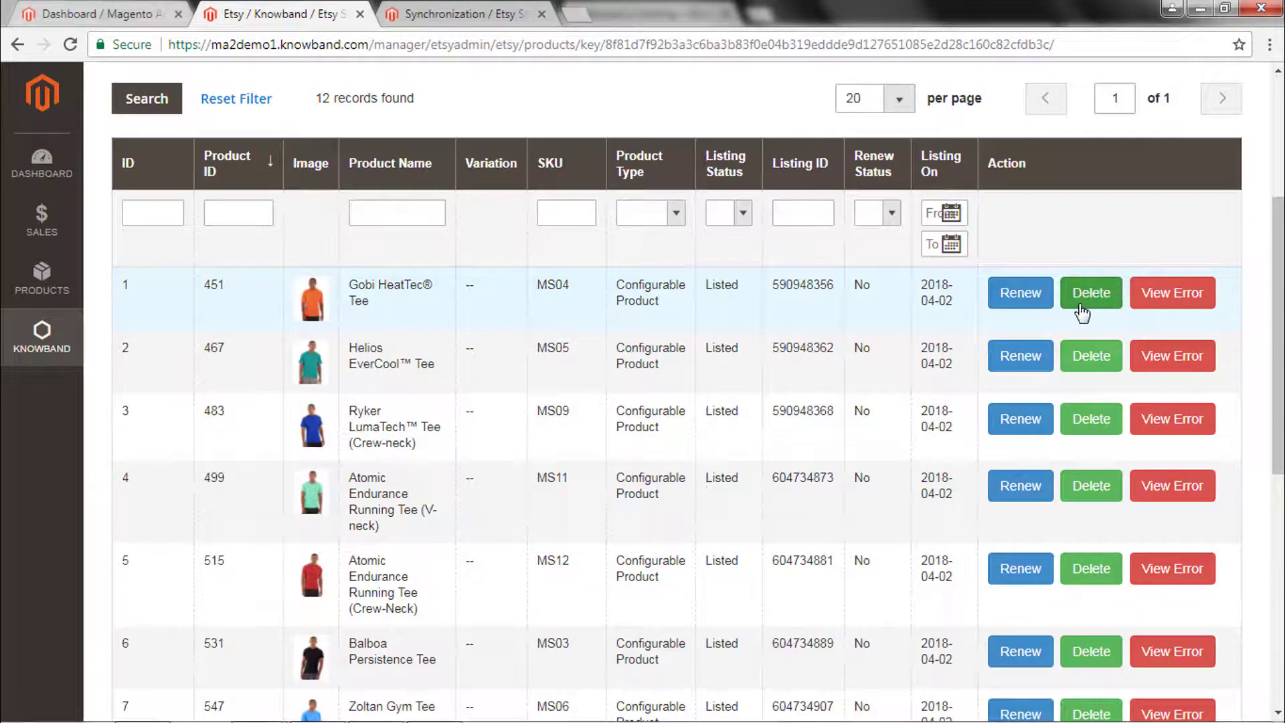
{"action": "left_click", "coordinate": [1168, 301]}
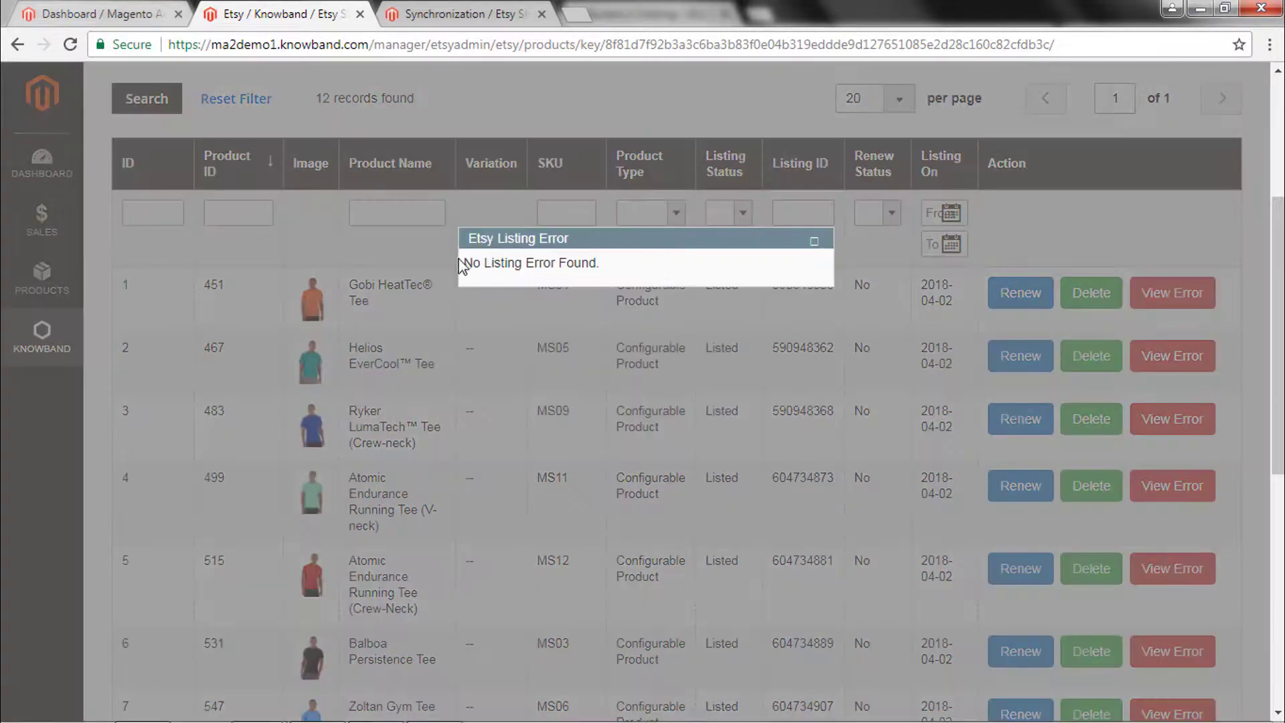
{"action": "left_click_drag", "start_coordinate": [461, 266], "coordinate": [613, 270]}
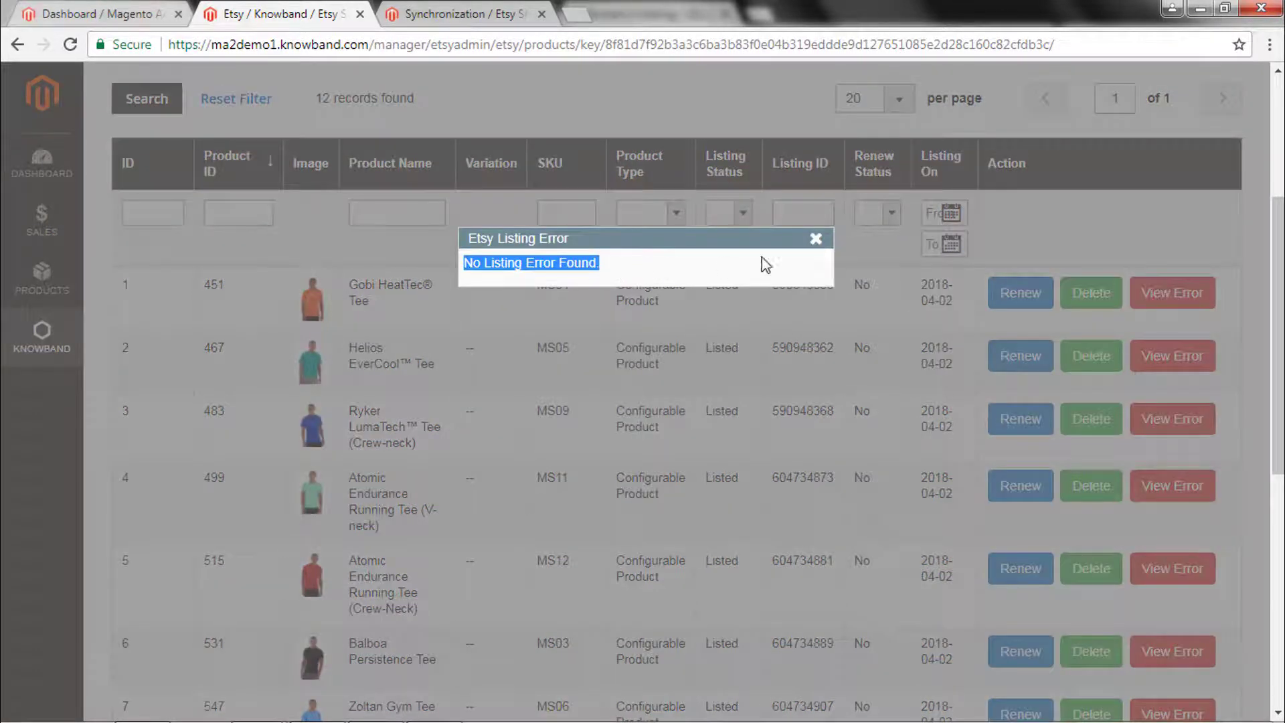
- Close the listing error and, in Etsy Order Settings, choose Pending as default state and Processing as paid state, leaving shipped state as Complete
{"action": "left_click", "coordinate": [813, 239]}
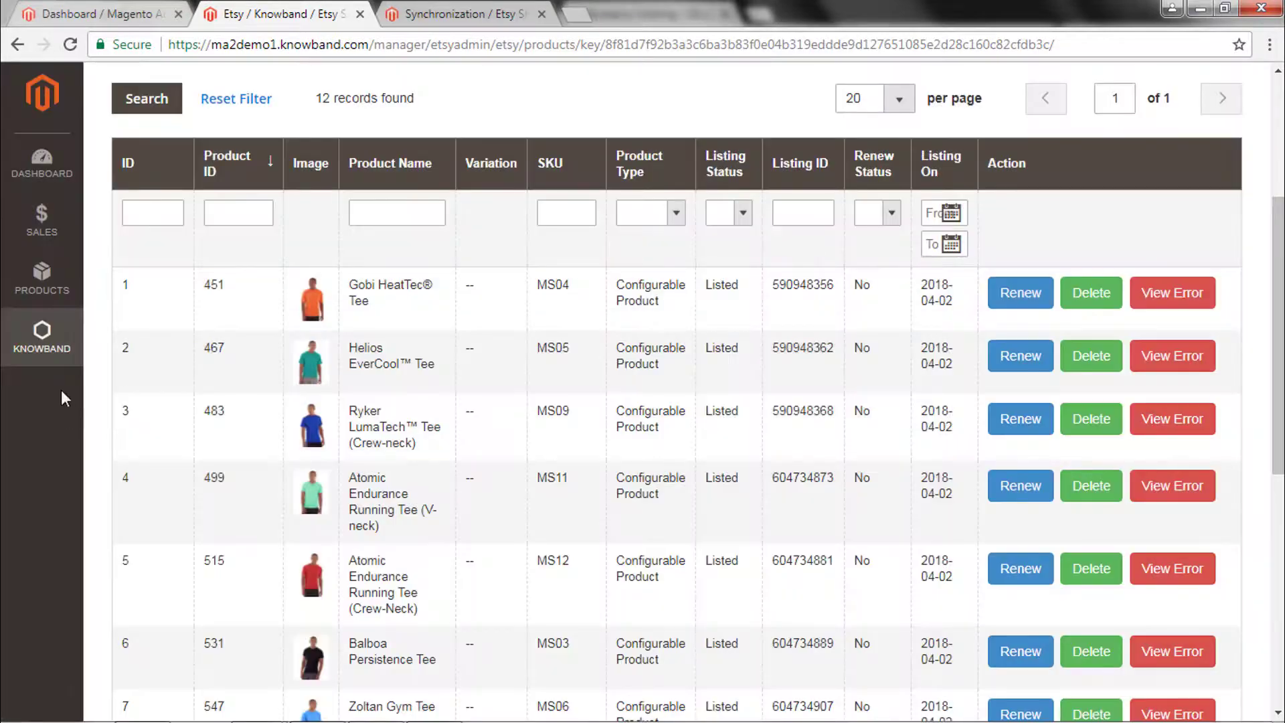
{"action": "left_click", "coordinate": [46, 361]}
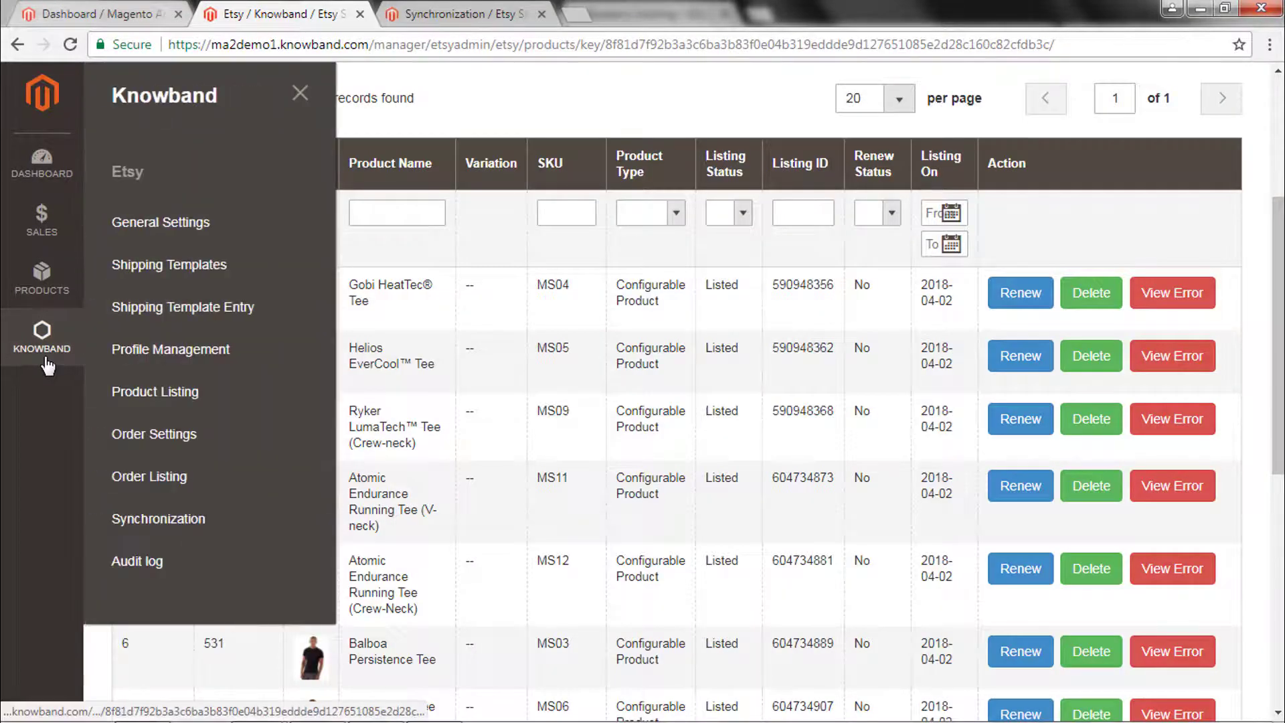
{"action": "left_click", "coordinate": [153, 438]}
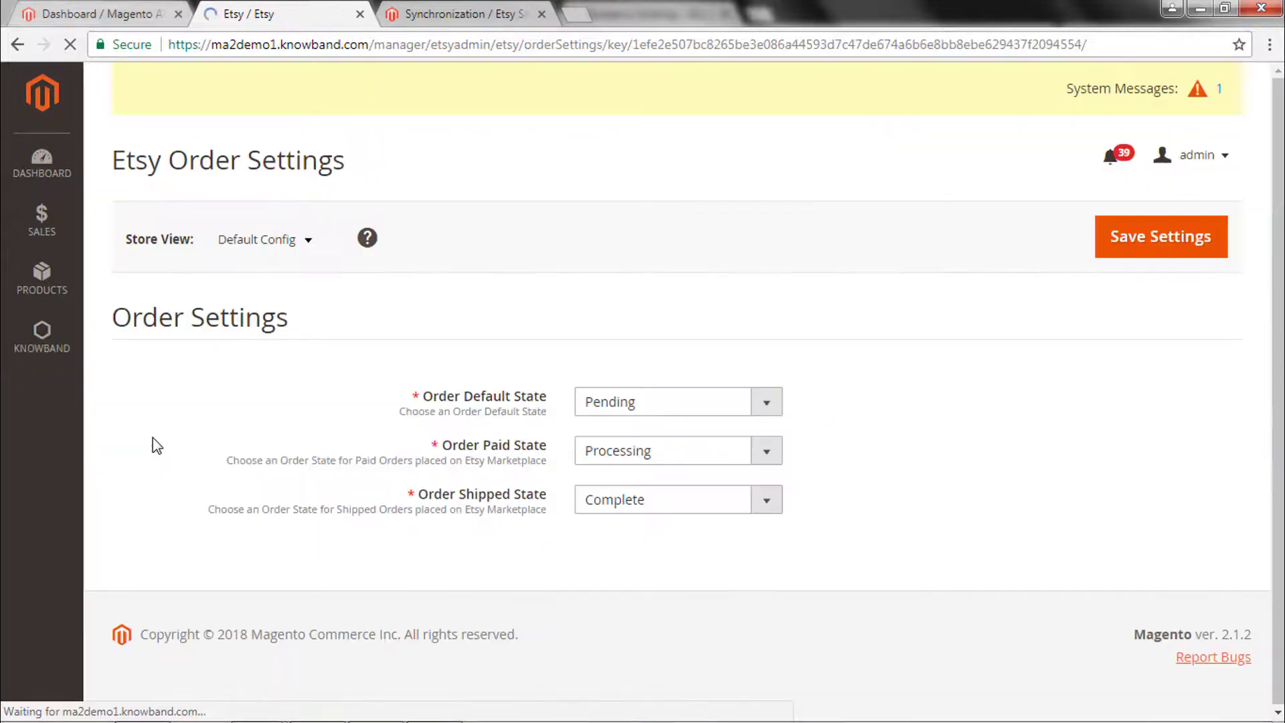
{"action": "left_click", "coordinate": [773, 405]}
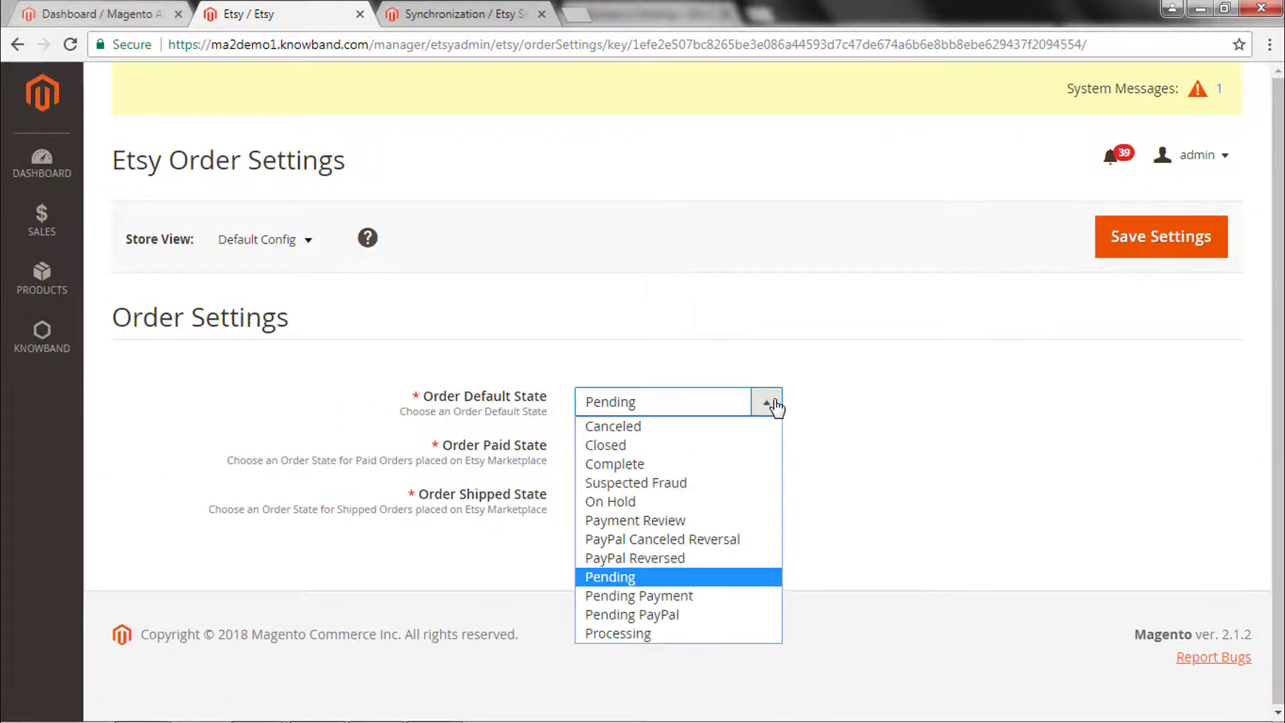
{"action": "left_click", "coordinate": [714, 578]}
{"action": "left_click", "coordinate": [767, 454]}
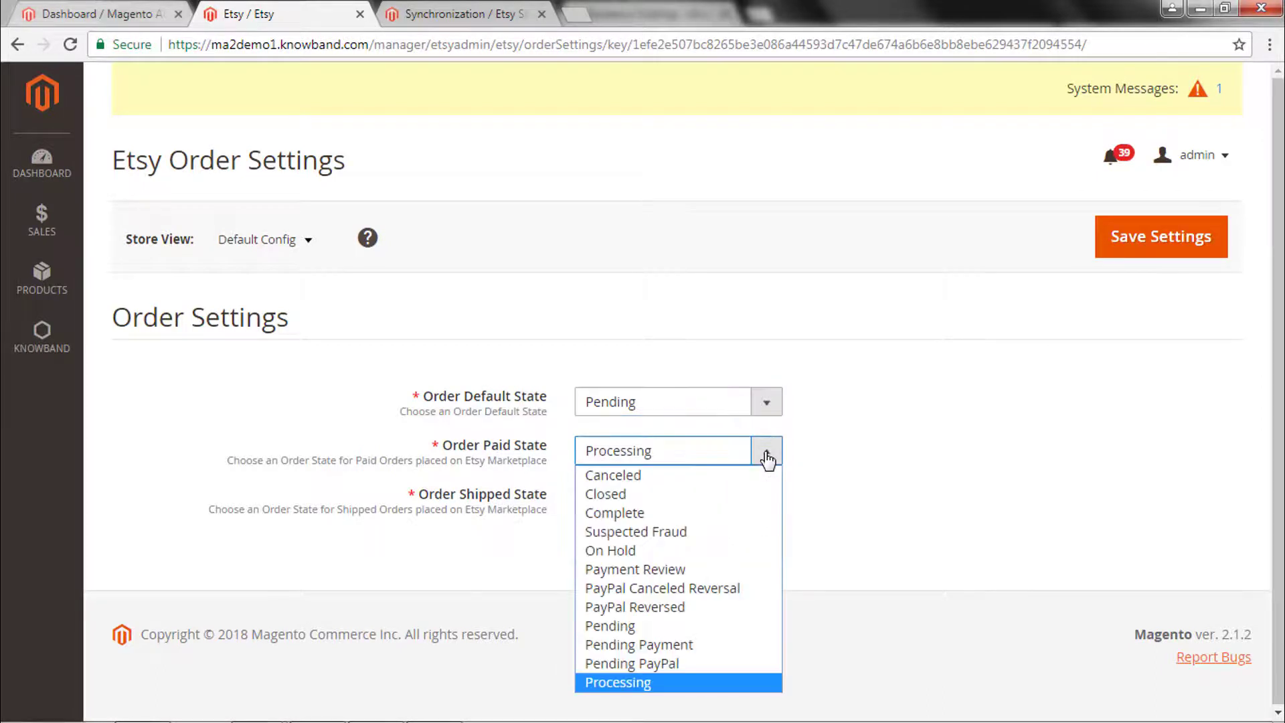
{"action": "left_click", "coordinate": [720, 686]}
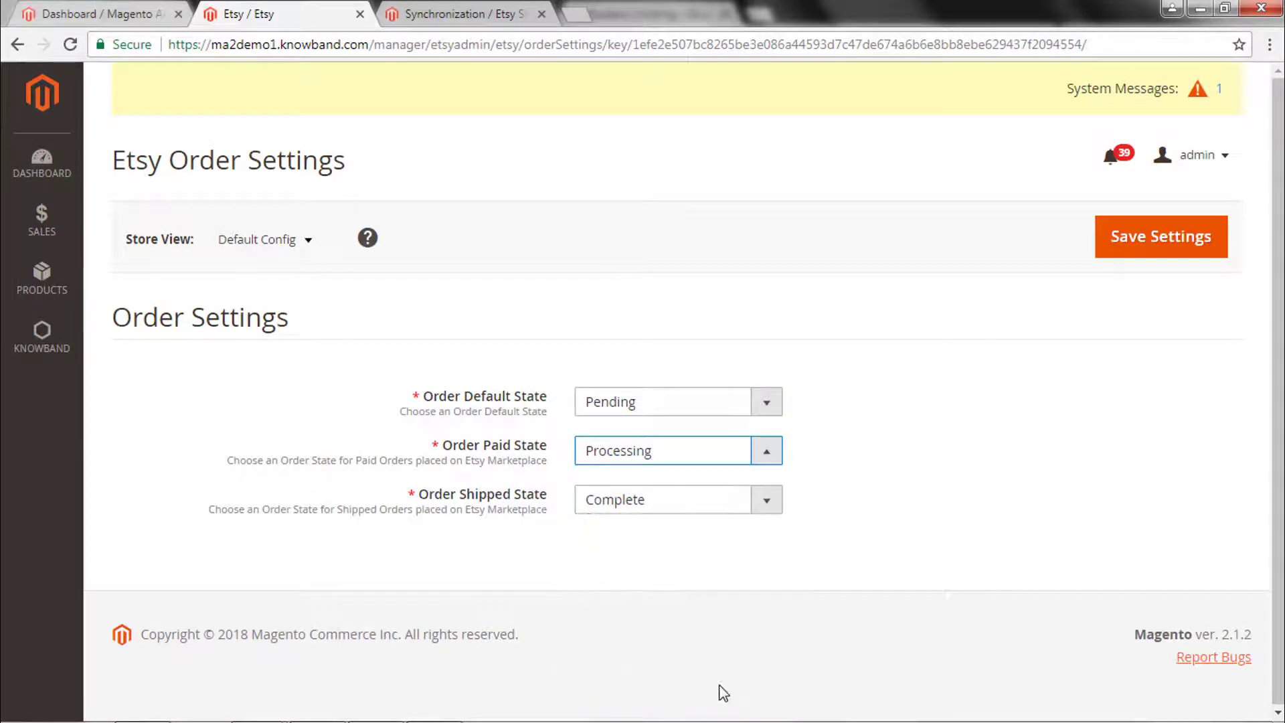
{"action": "left_click", "coordinate": [769, 499]}
{"action": "left_click", "coordinate": [716, 306]}
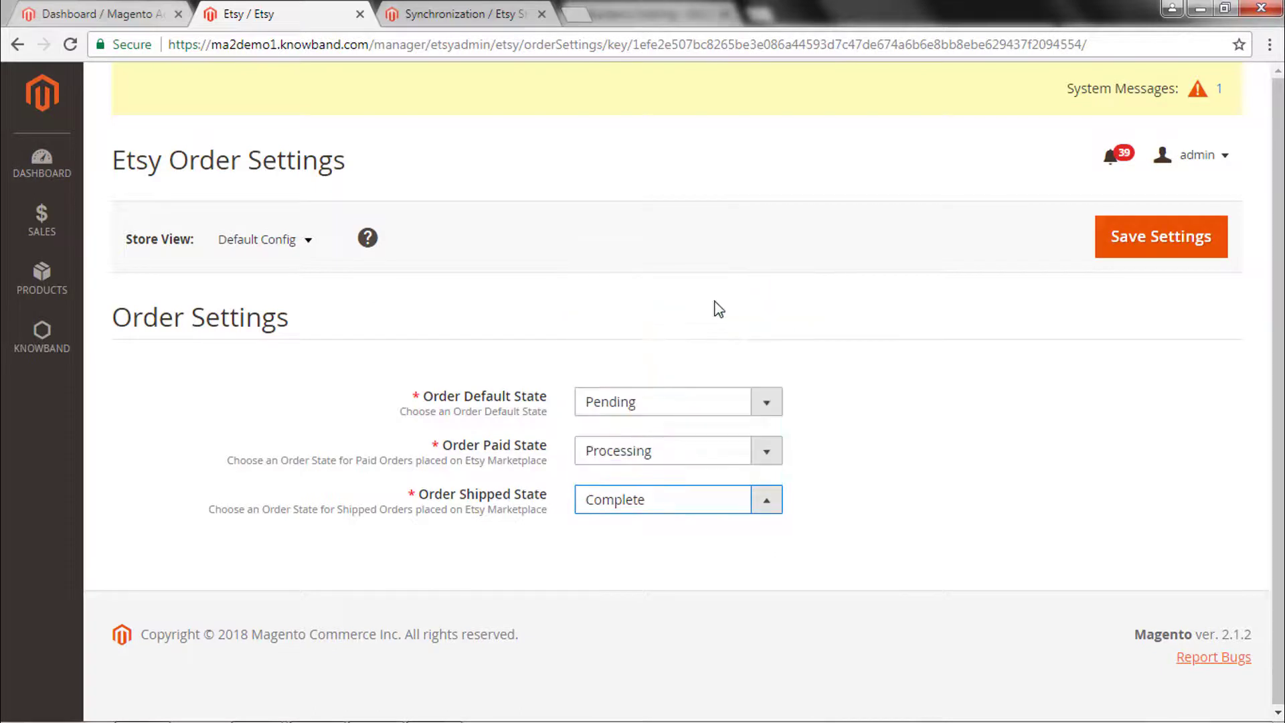
{"action": "left_click", "coordinate": [1160, 253]}
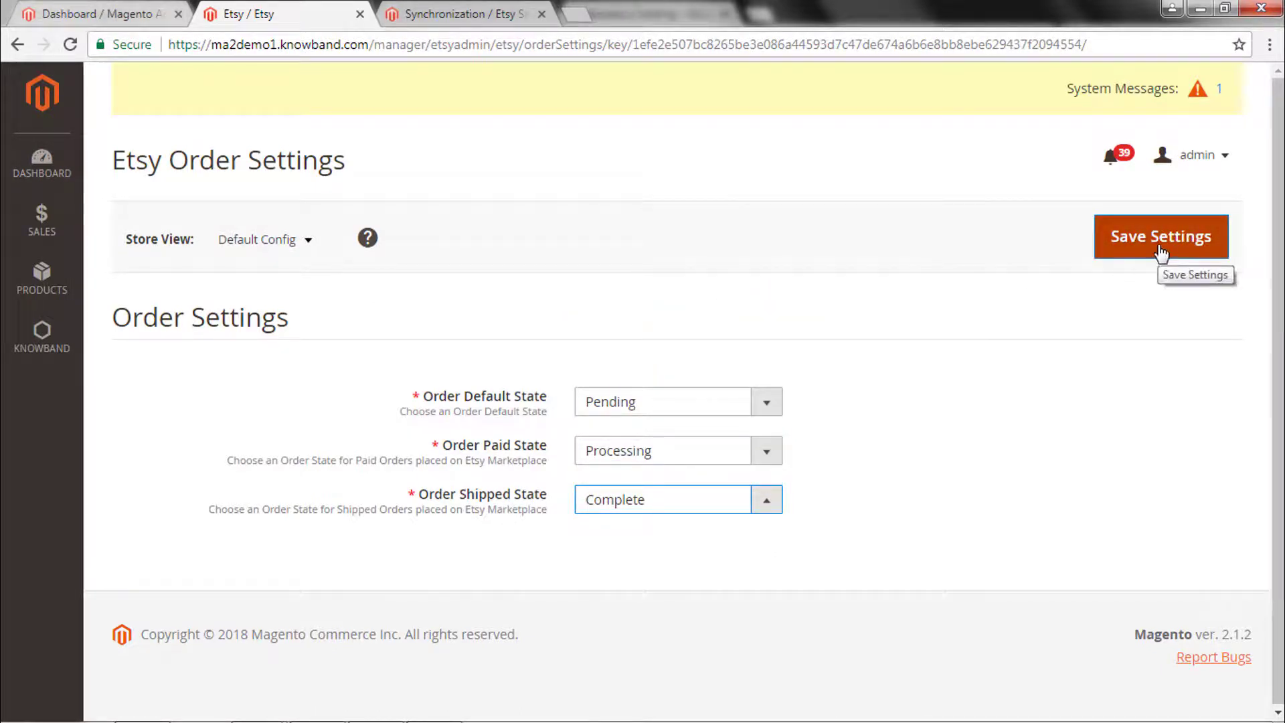
- Check the Order Status Syncronization option on the already open Etsy Synchronization page, then return to the Etsy Order Settings
{"action": "left_click", "coordinate": [468, 9]}
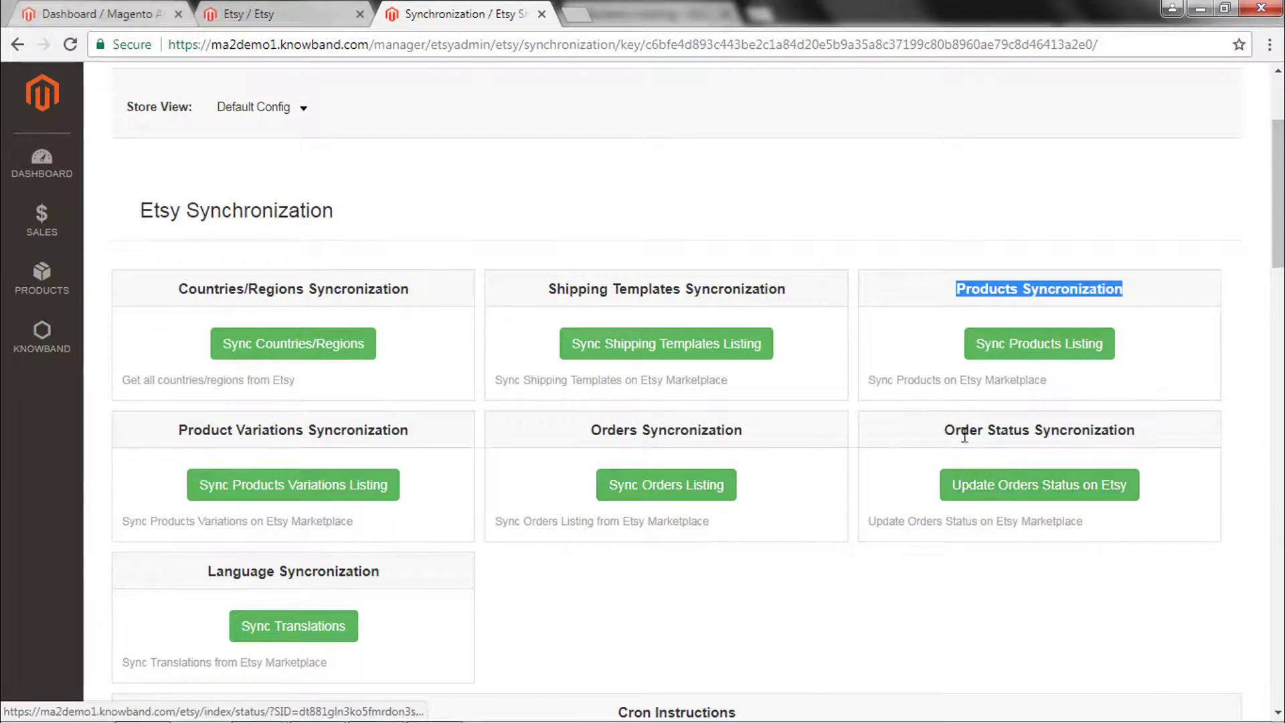
{"action": "left_click_drag", "start_coordinate": [945, 434], "coordinate": [1150, 429]}
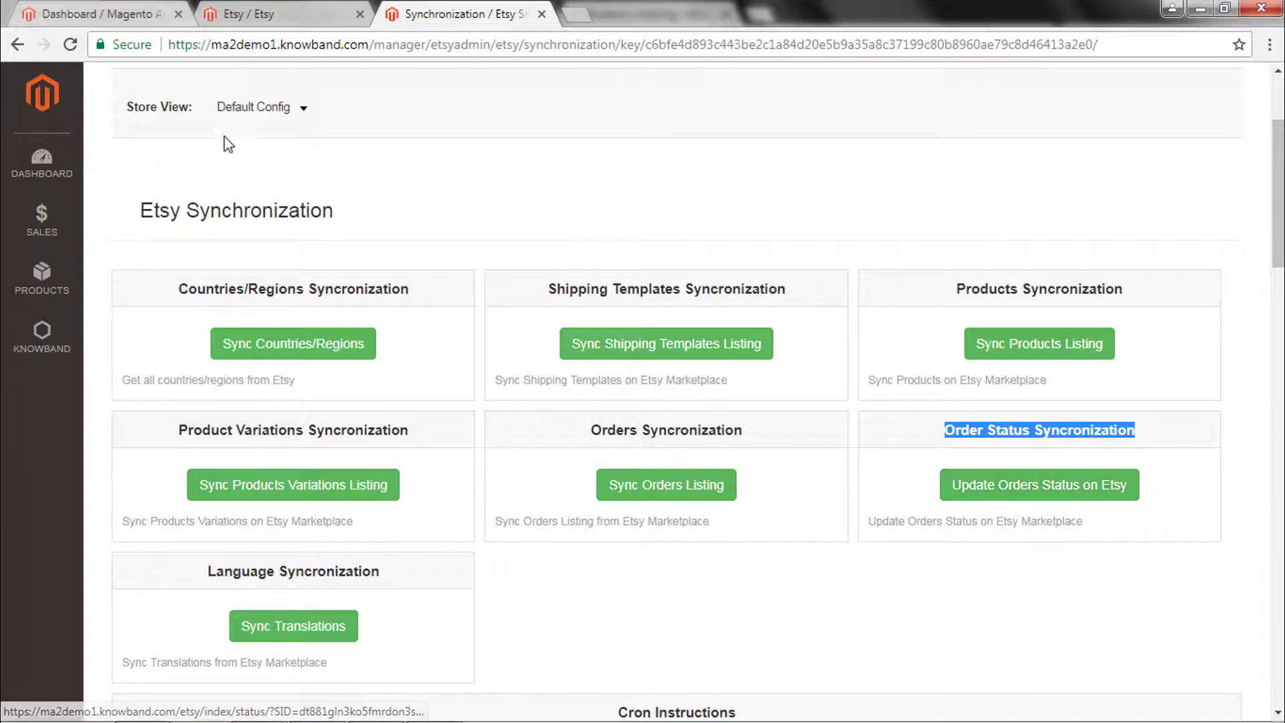
{"action": "left_click", "coordinate": [265, 16]}
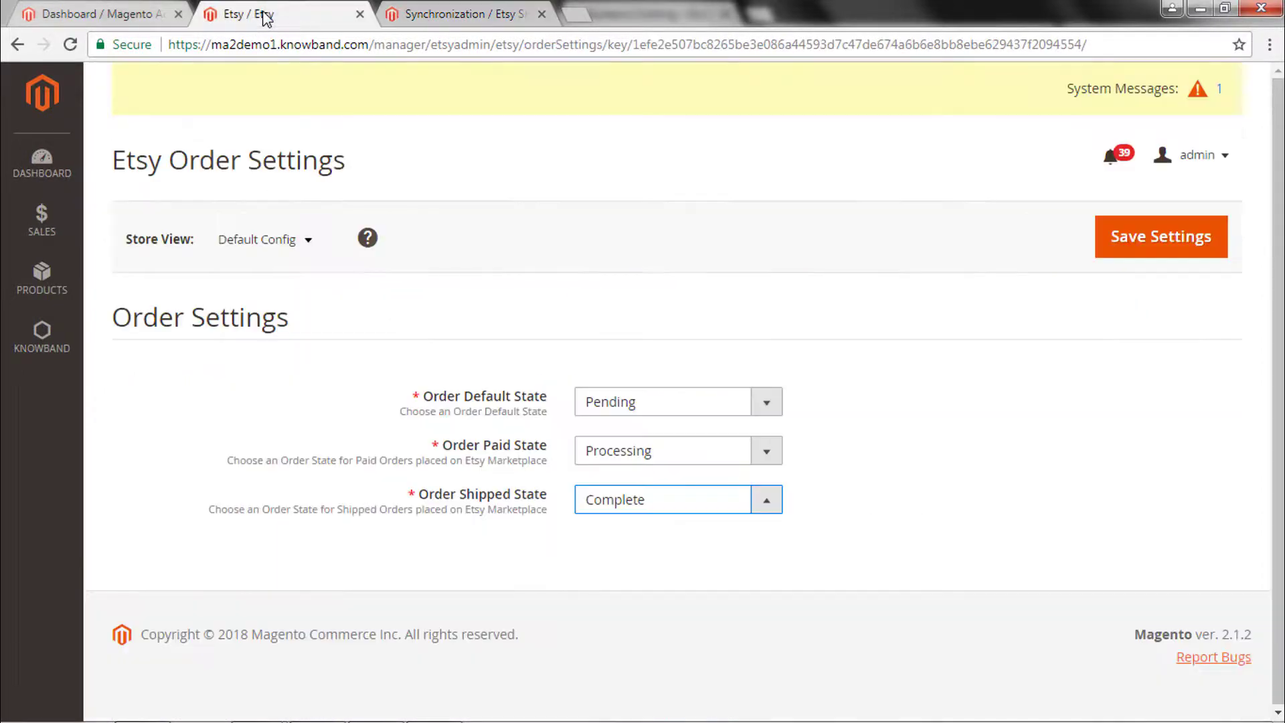
- Open the Etsy Order Listing and check the Orders Syncronization option and its description on the Etsy Synchronization page
{"action": "left_click", "coordinate": [42, 337]}
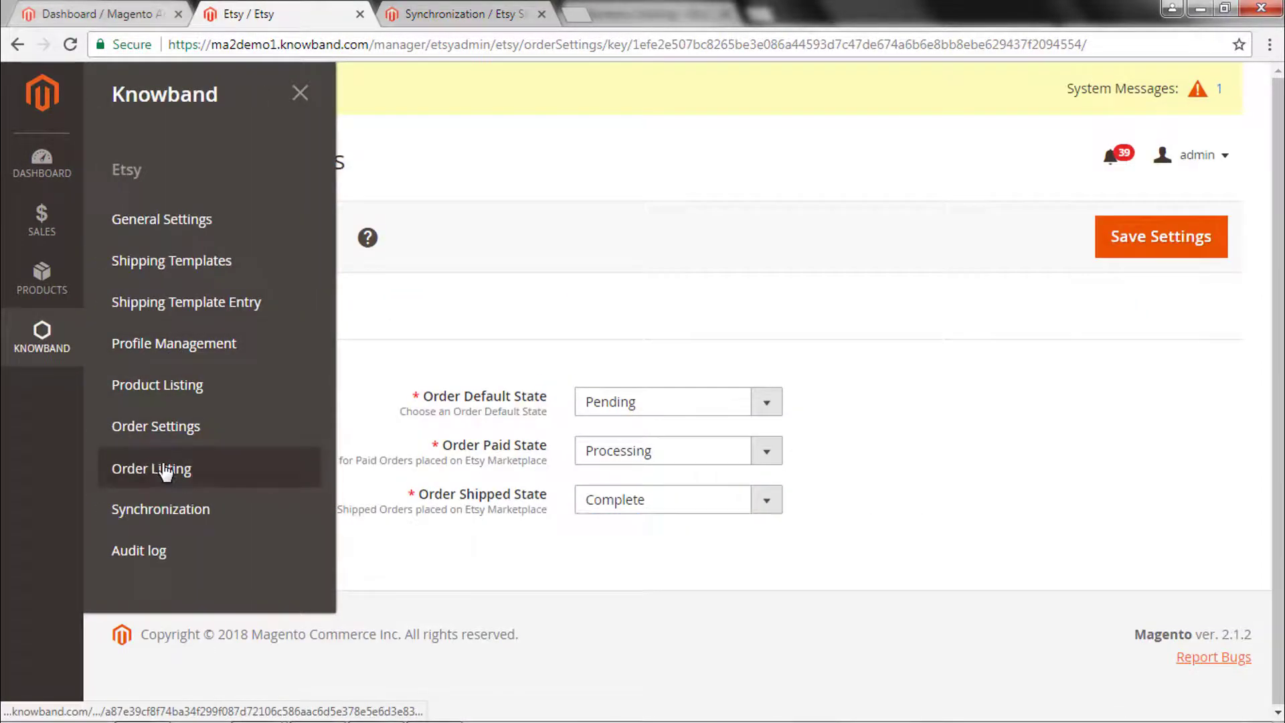
{"action": "left_click", "coordinate": [165, 472]}
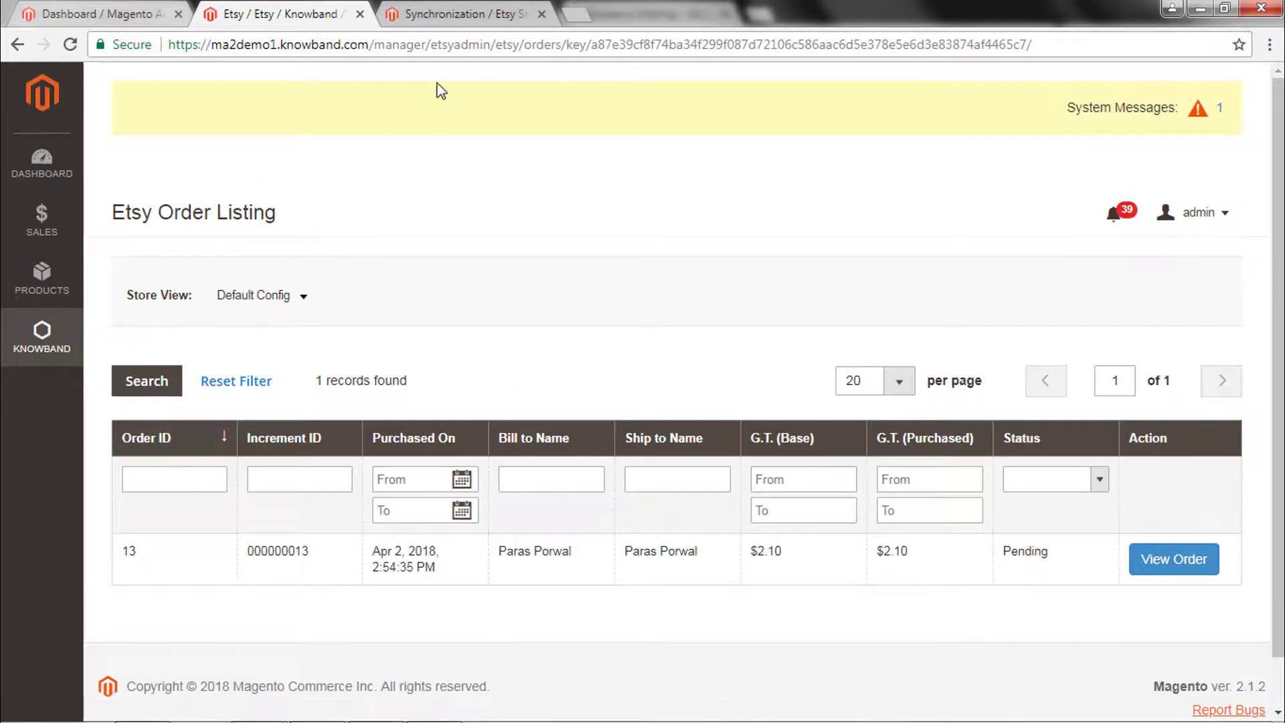
{"action": "left_click", "coordinate": [489, 12]}
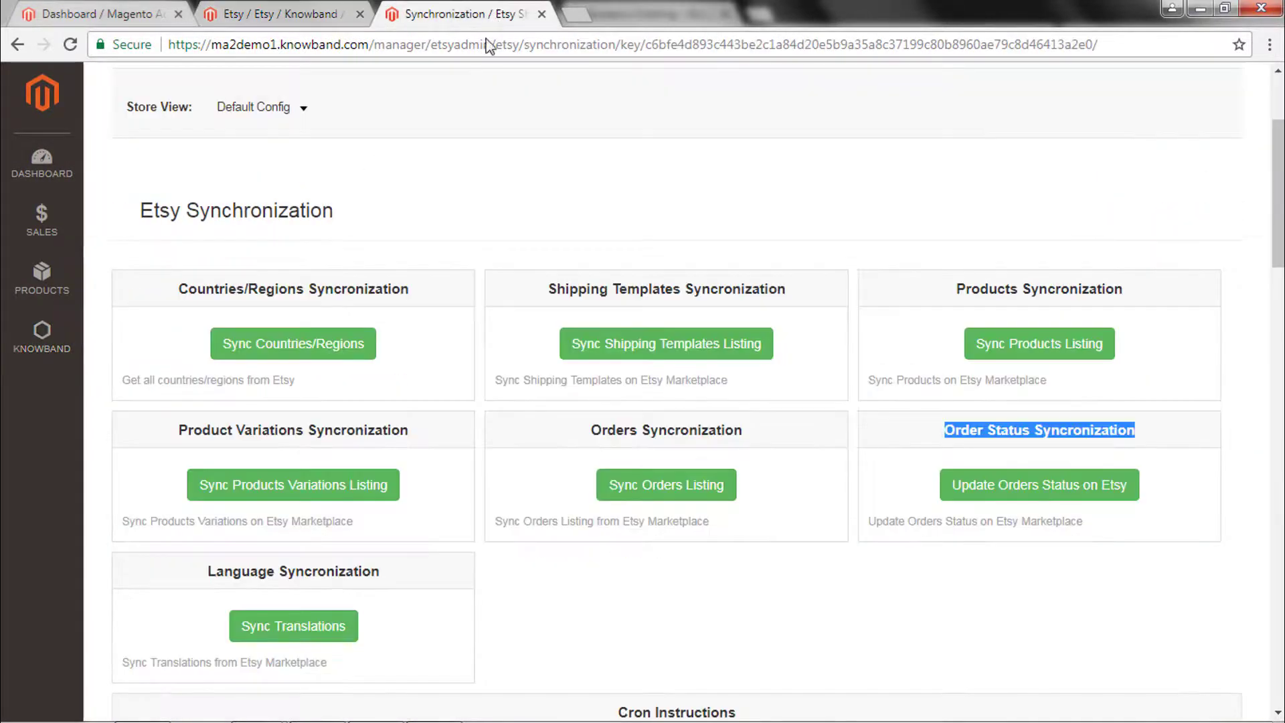
{"action": "left_click_drag", "start_coordinate": [591, 432], "coordinate": [763, 443]}
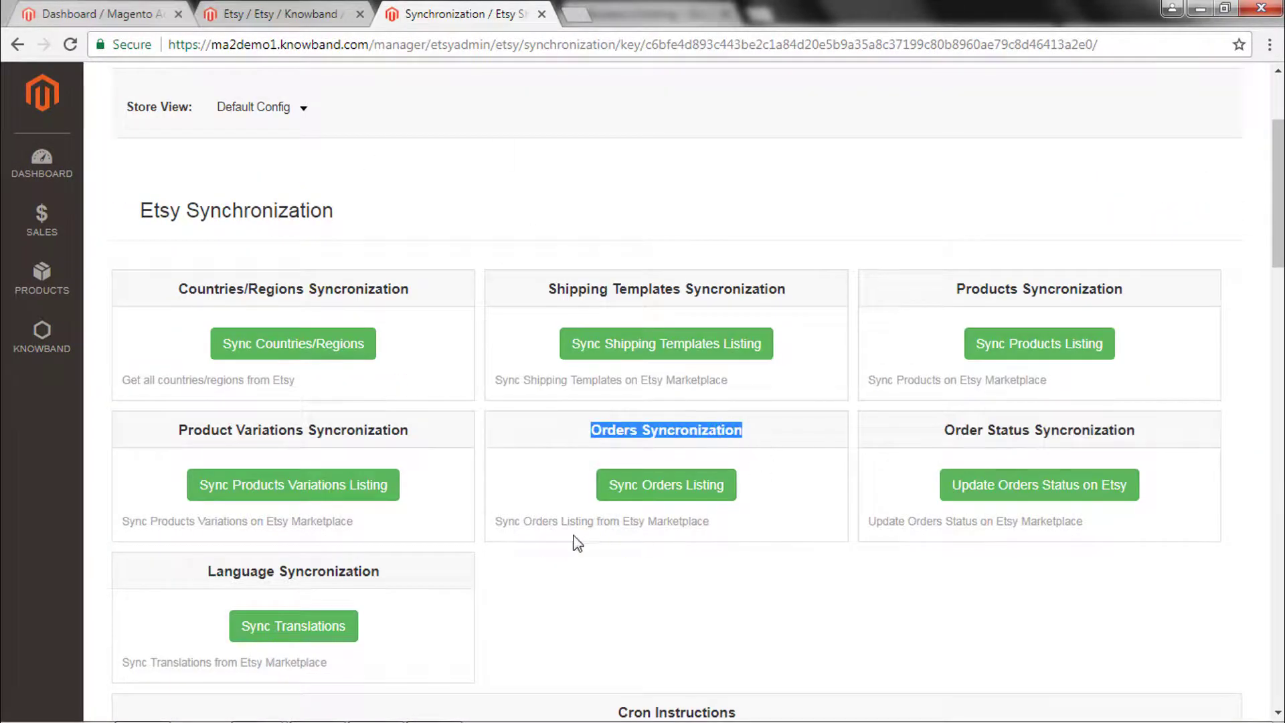
{"action": "left_click_drag", "start_coordinate": [498, 522], "coordinate": [694, 522]}
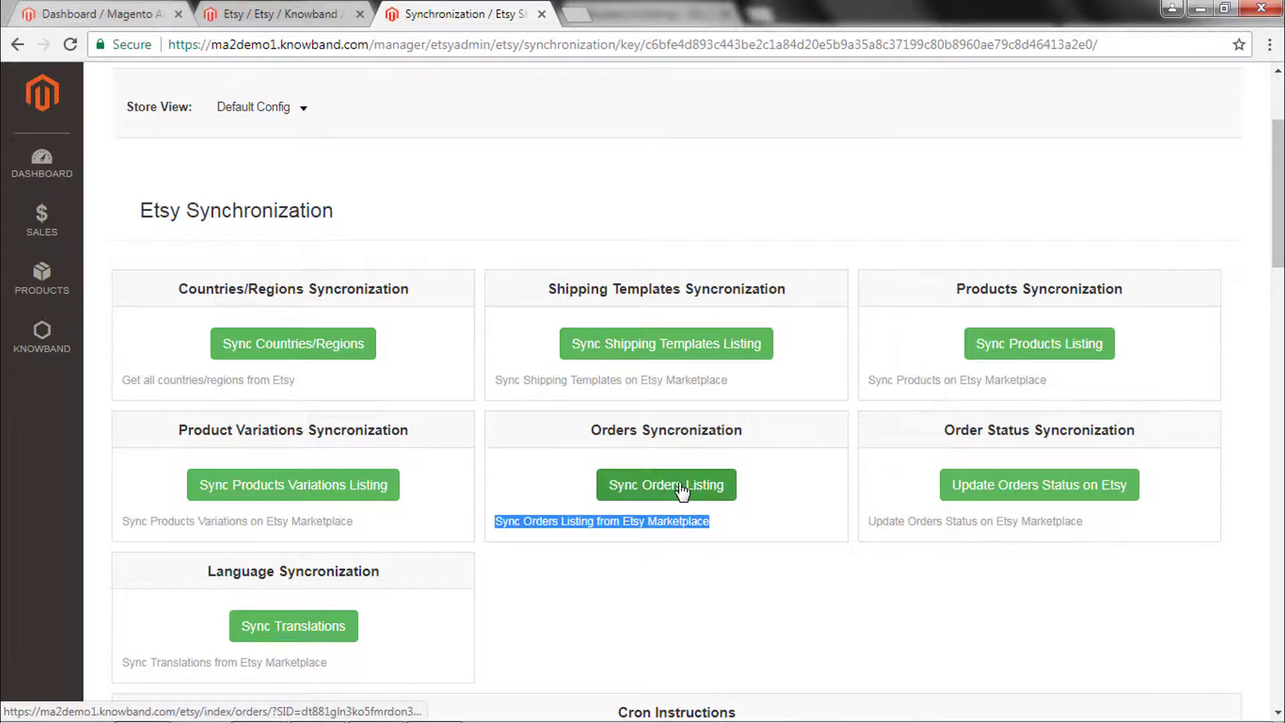
- Return to the Etsy Order Listing and examine the listed order's increment ID and status
{"action": "left_click", "coordinate": [252, 15]}
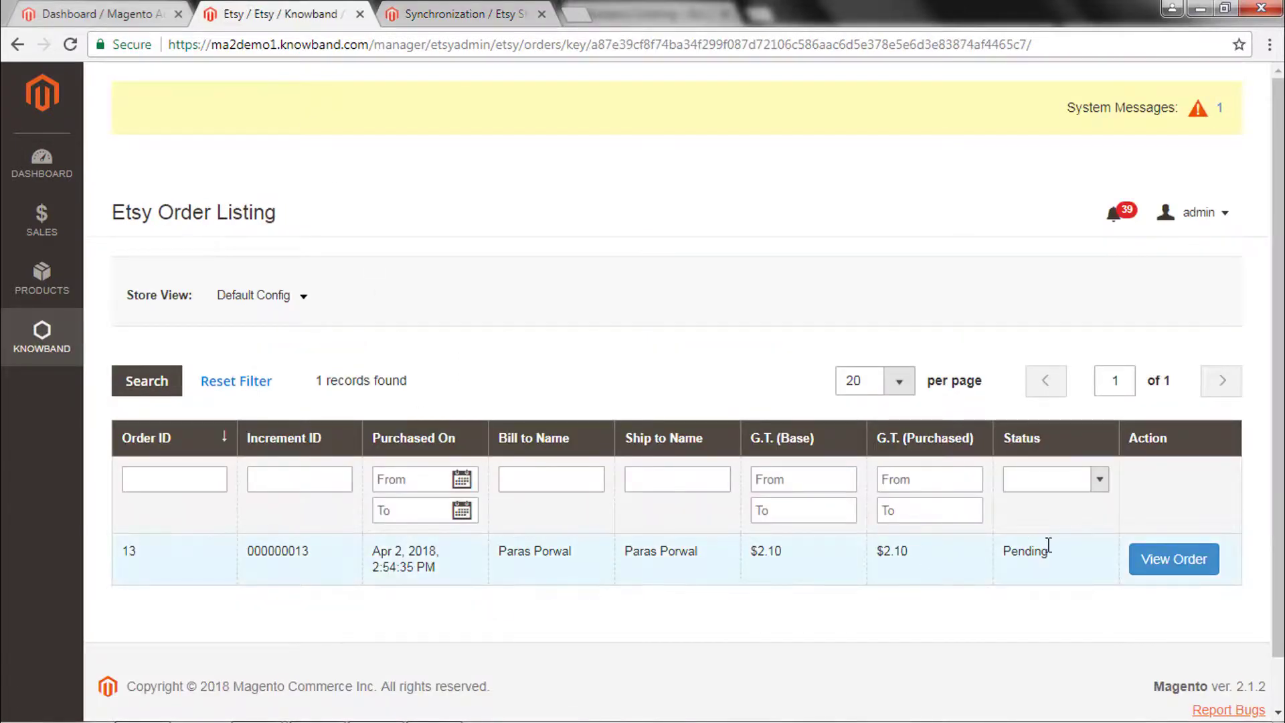
{"action": "left_click_drag", "start_coordinate": [245, 553], "coordinate": [361, 555]}
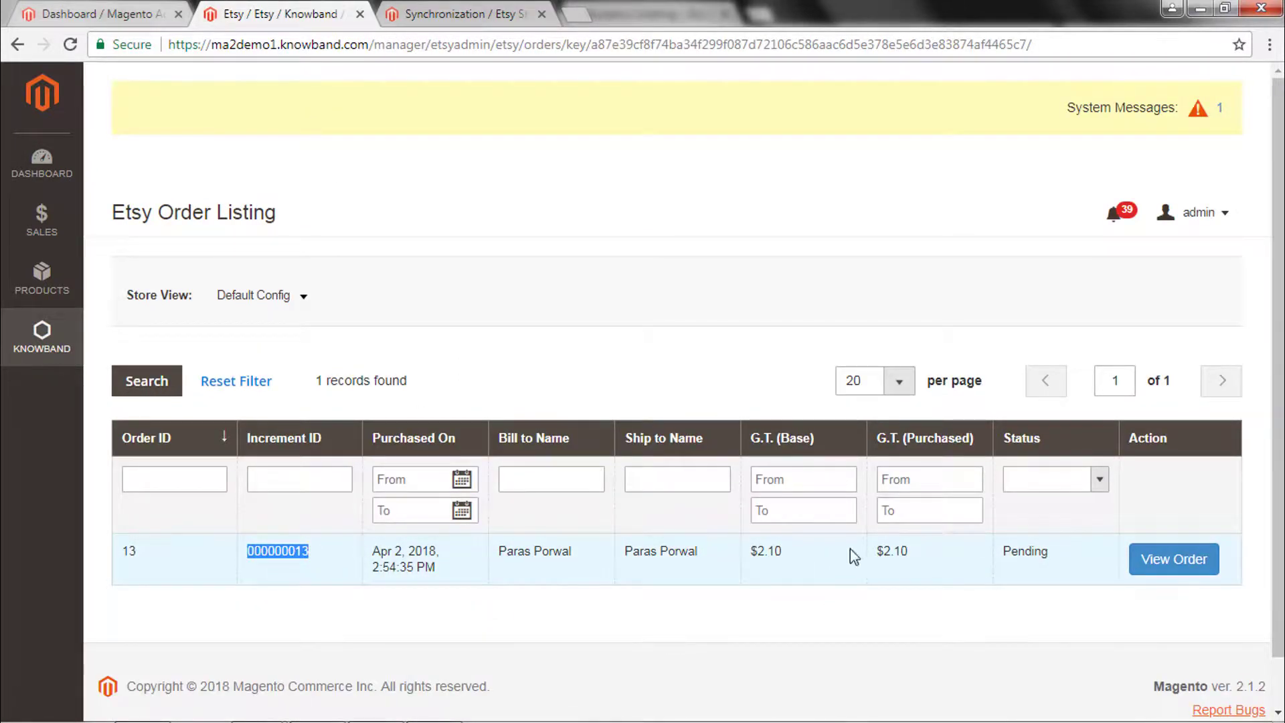
{"action": "left_click_drag", "start_coordinate": [1003, 552], "coordinate": [1065, 555]}
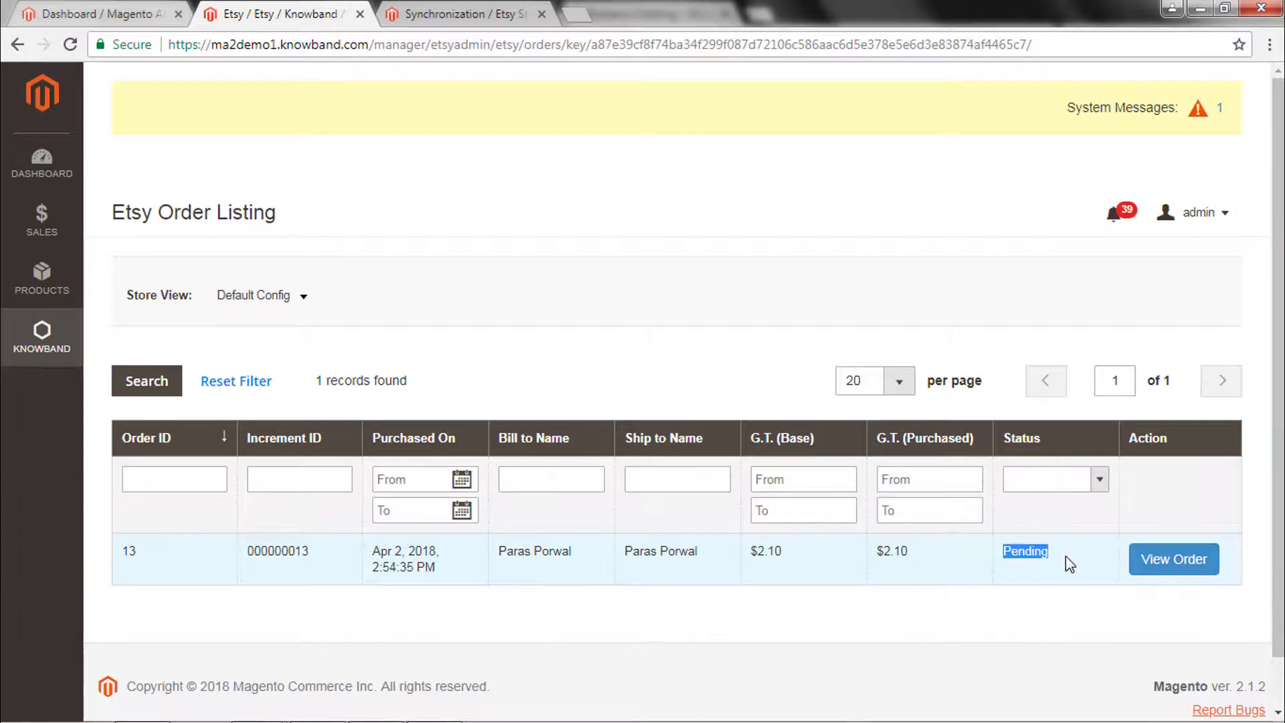
- View the listed order, look through its details down to the order totals, and go back to the Etsy Order Listing
{"action": "left_click", "coordinate": [1156, 567]}
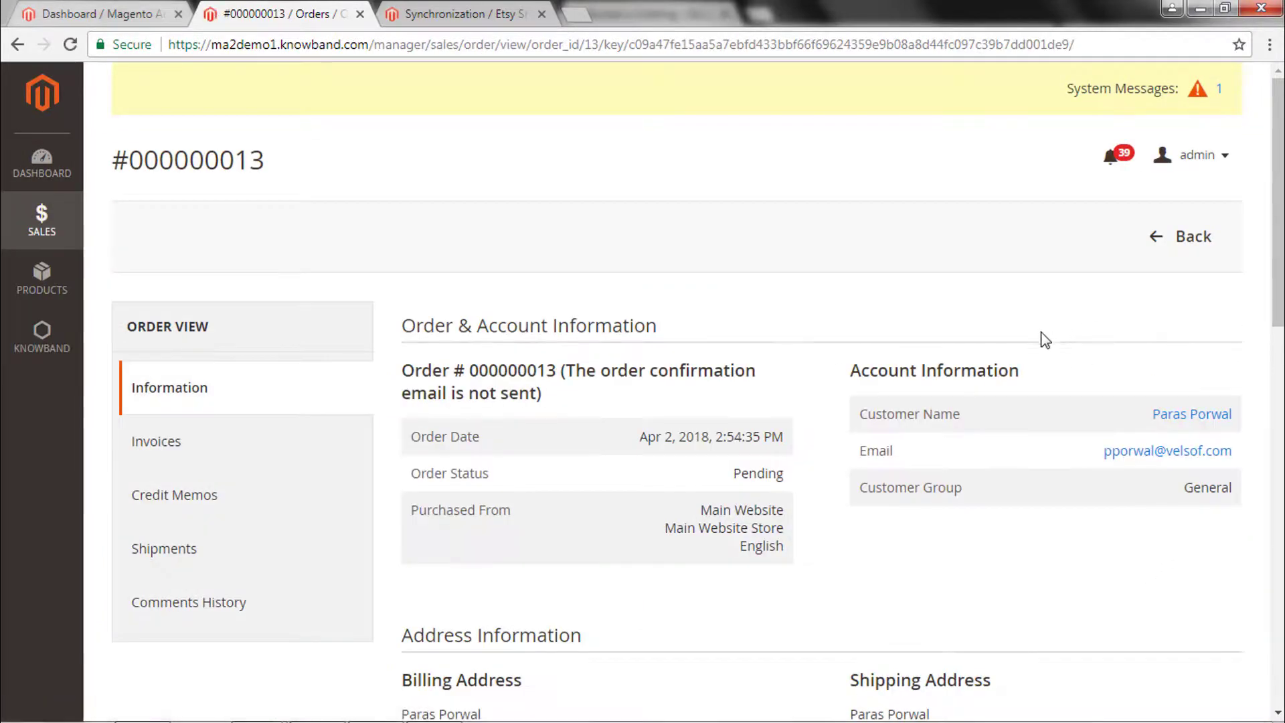
{"action": "scroll", "coordinate": [1041, 338], "scroll_direction": "down", "scroll_amount": 9}
{"action": "scroll", "coordinate": [957, 462], "scroll_direction": "down", "scroll_amount": 7}
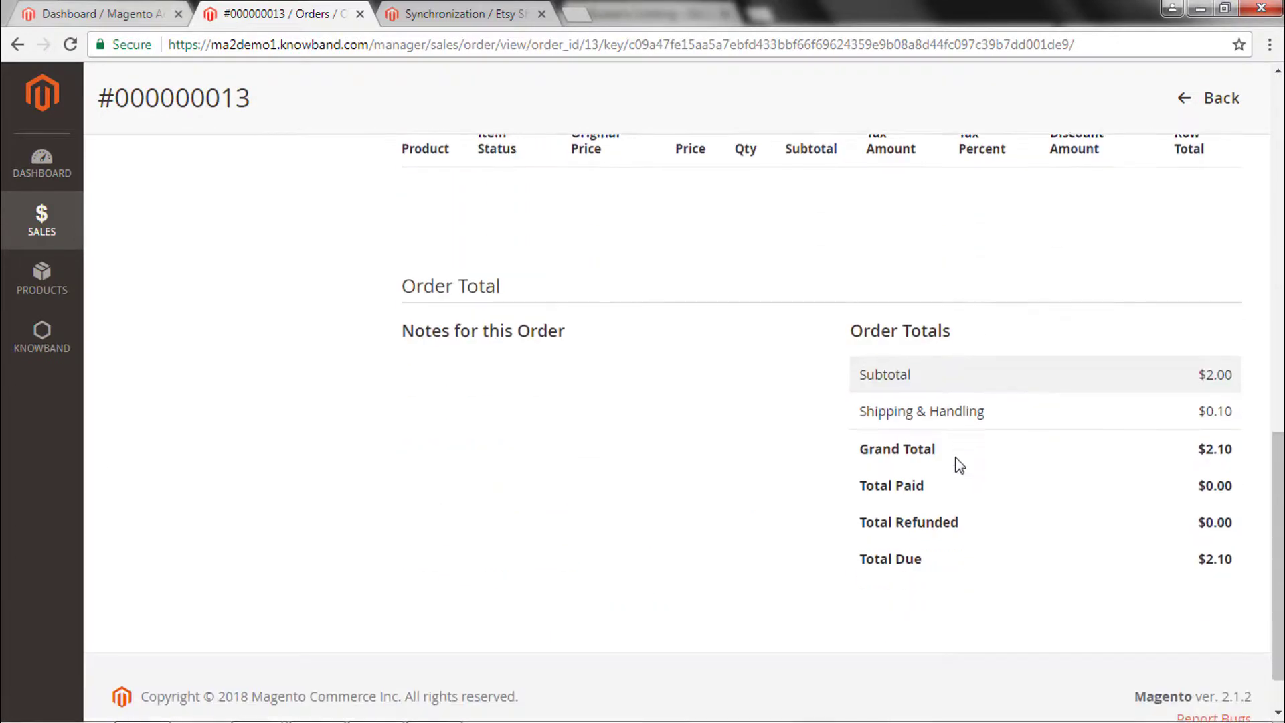
{"action": "scroll", "coordinate": [955, 459], "scroll_direction": "up", "scroll_amount": 15}
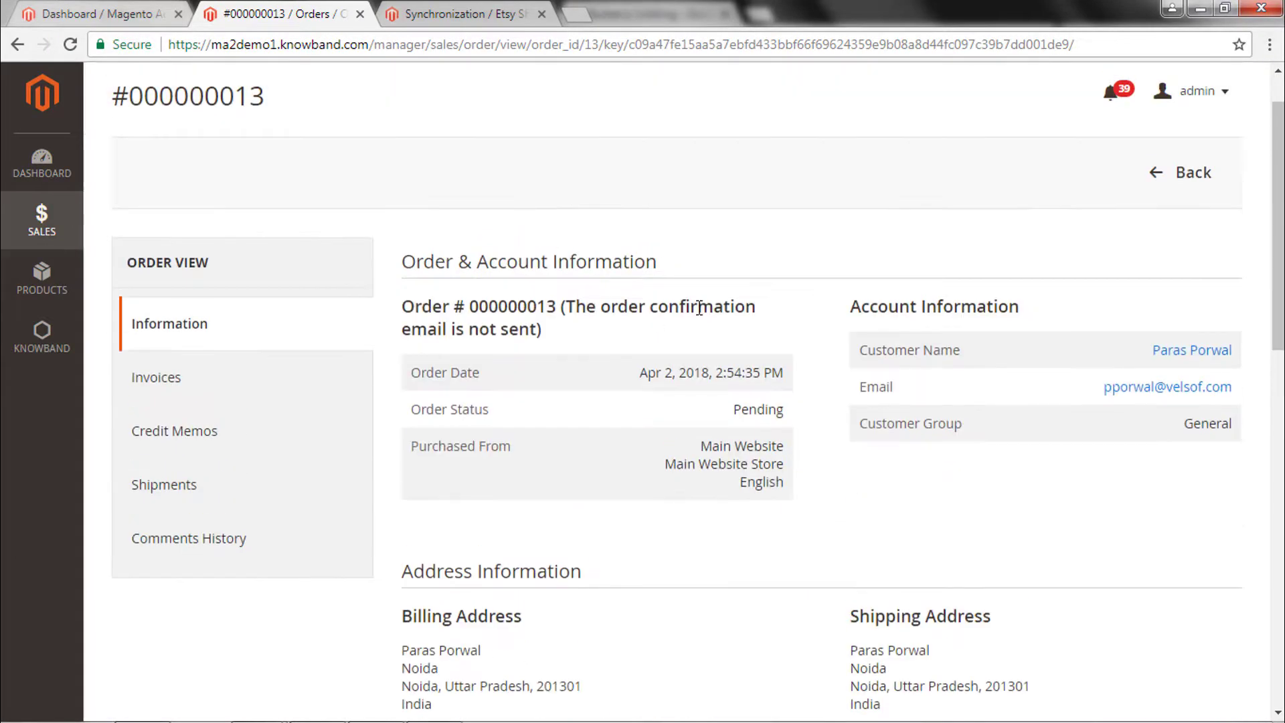
{"action": "left_click", "coordinate": [11, 48]}
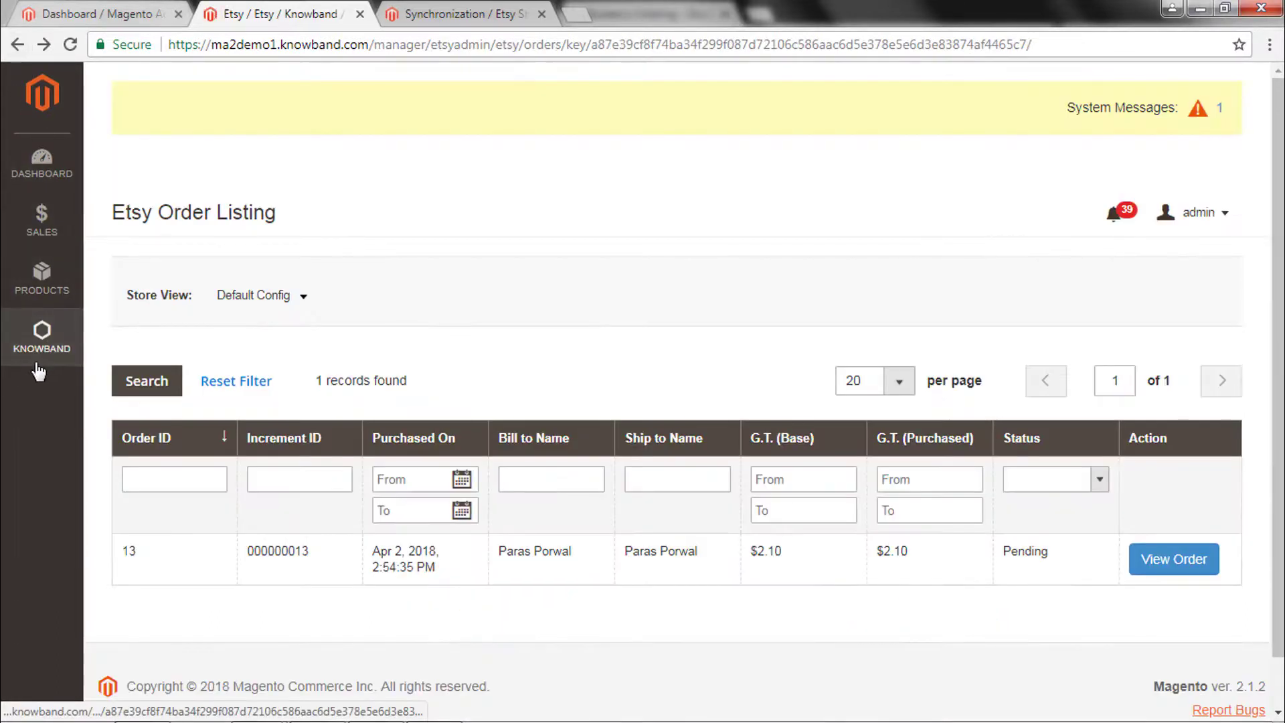
- Open the extension's Synchronization page and review the available Etsy synchronization options
{"action": "left_click", "coordinate": [35, 354]}
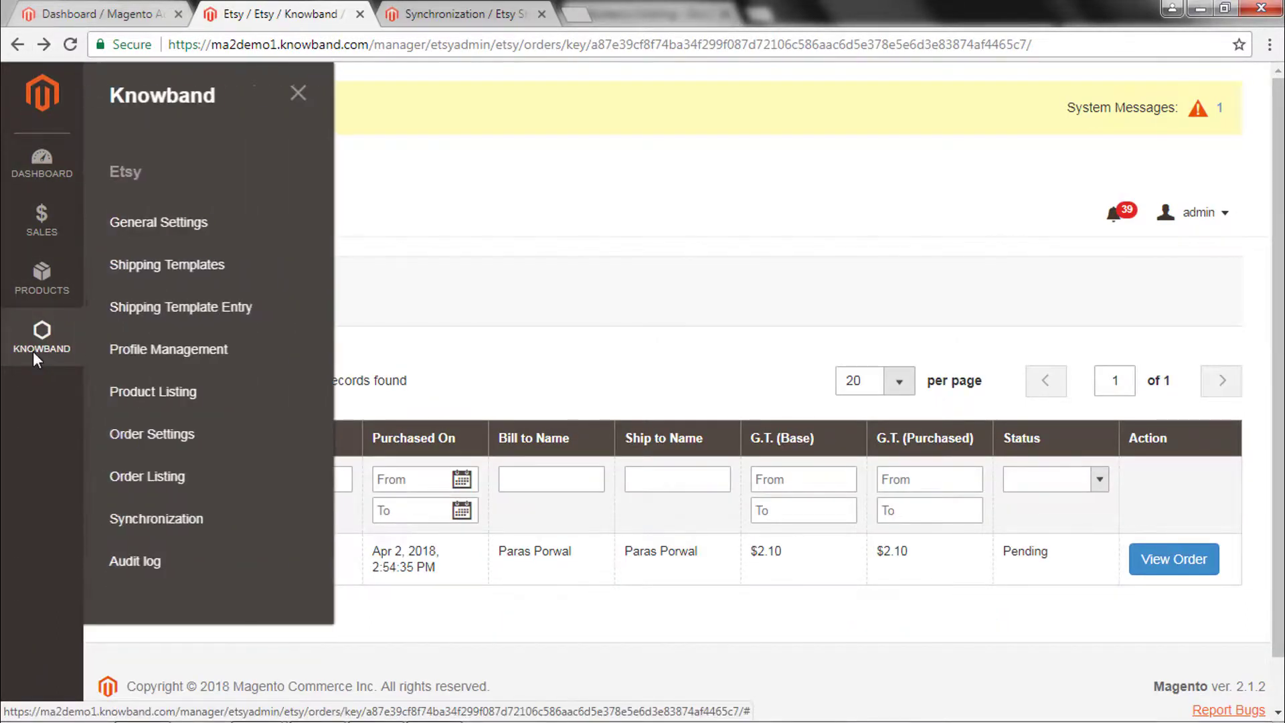
{"action": "left_click", "coordinate": [178, 527]}
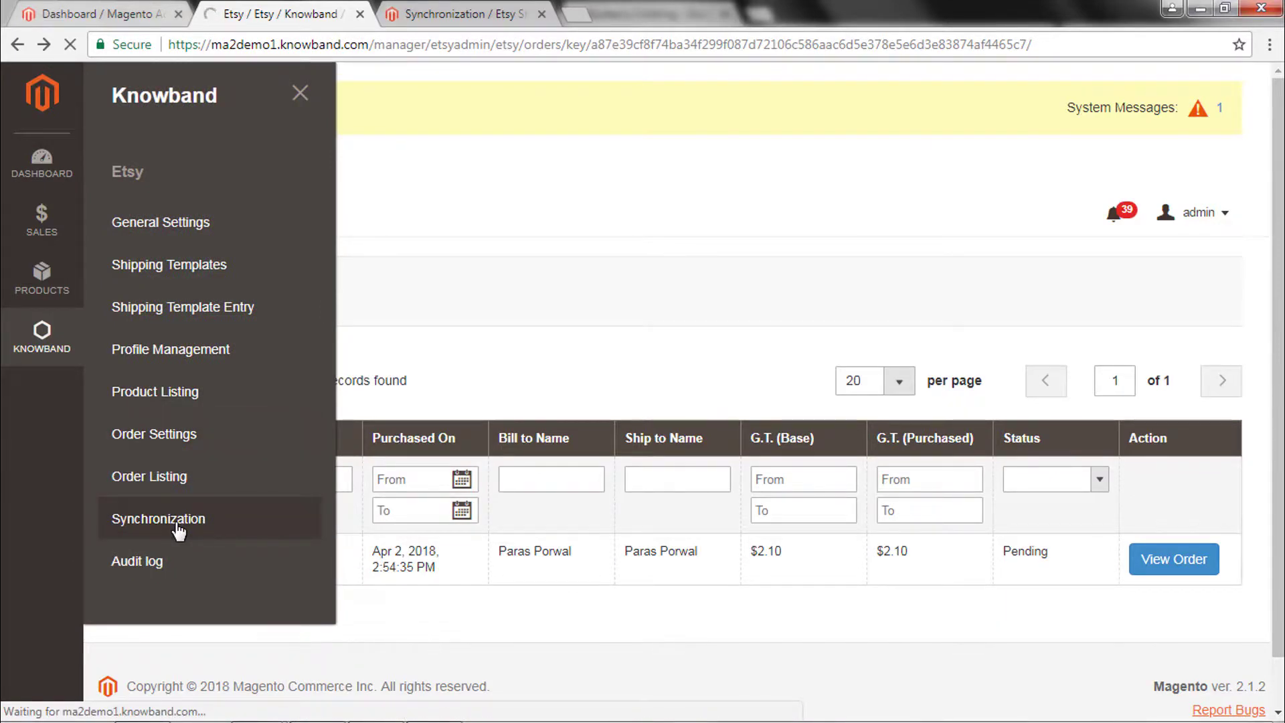
{"action": "scroll", "coordinate": [501, 592], "scroll_direction": "down", "scroll_amount": 3}
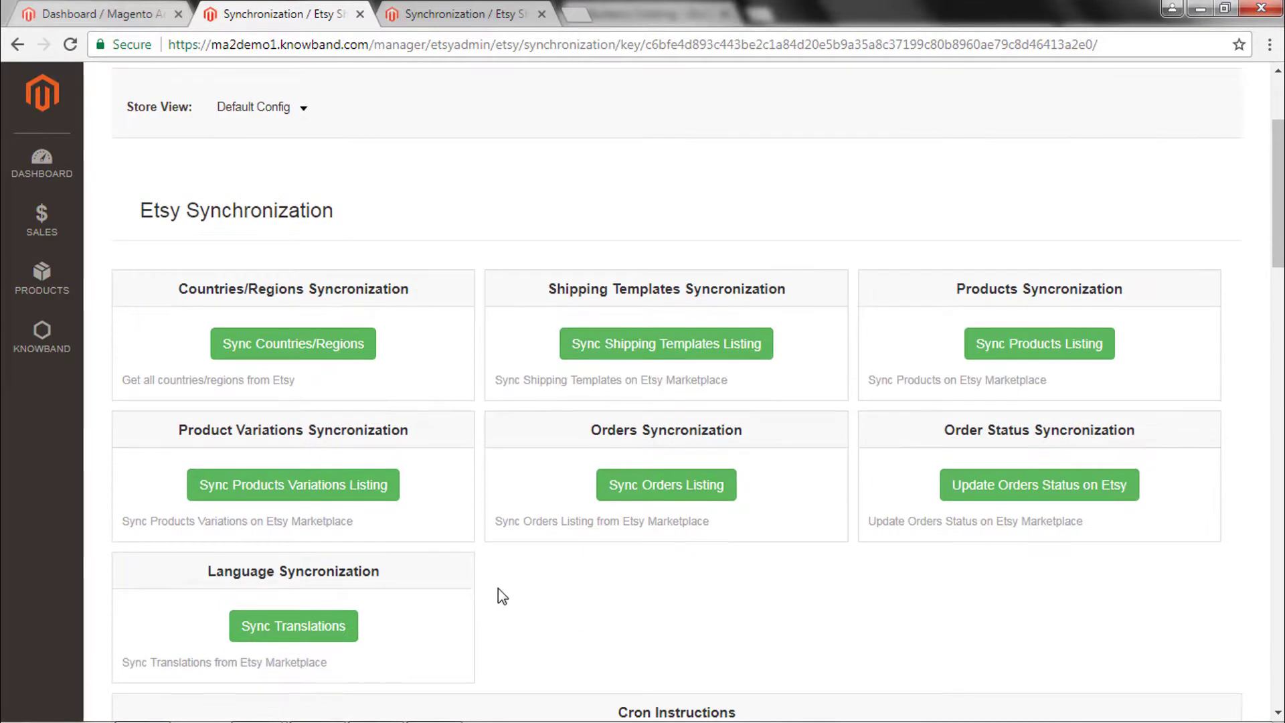
- Open the Etsy Audit Log and look through its log messages, users, methods and times
{"action": "left_click", "coordinate": [25, 345]}
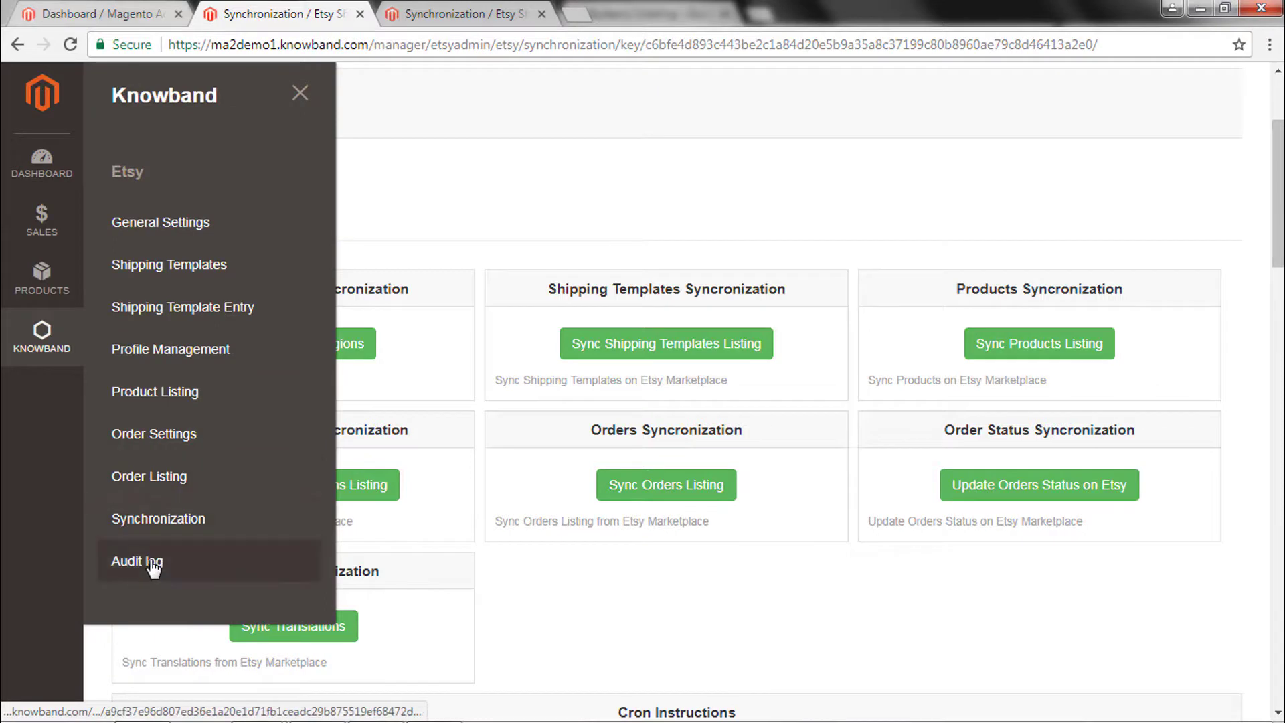
{"action": "left_click", "coordinate": [153, 564]}
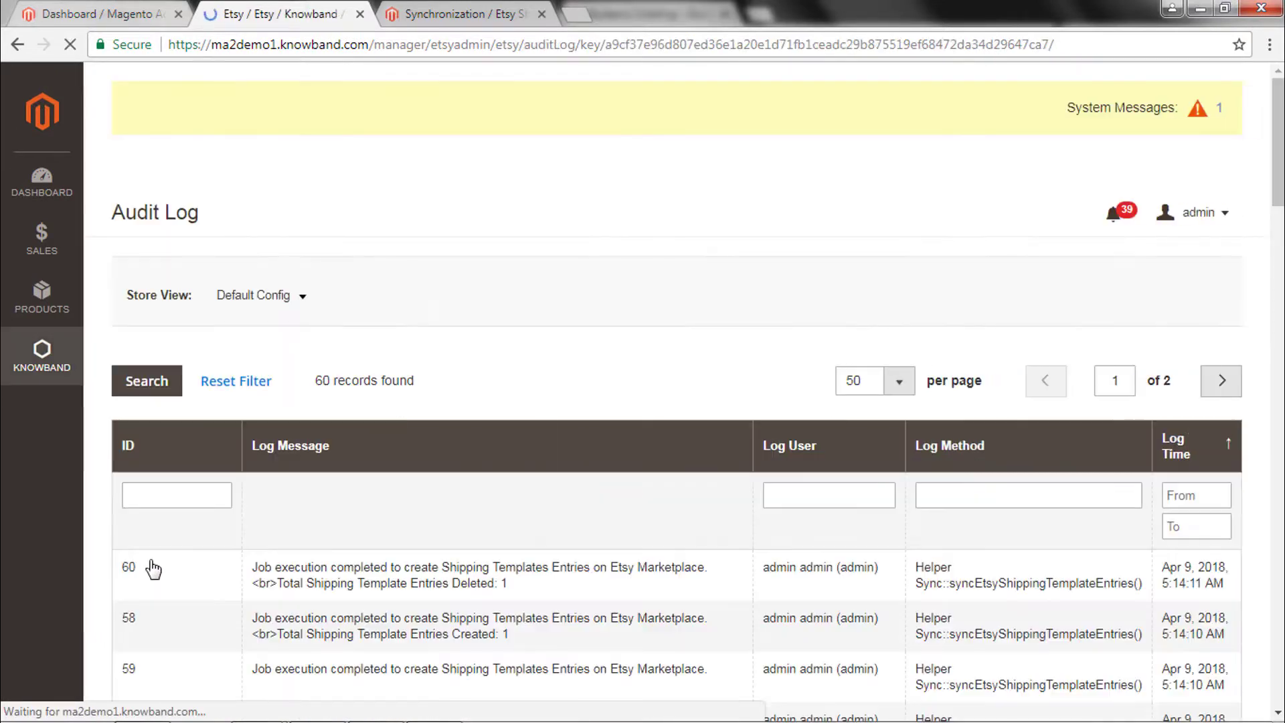
{"action": "scroll", "coordinate": [480, 478], "scroll_direction": "down", "scroll_amount": 5}
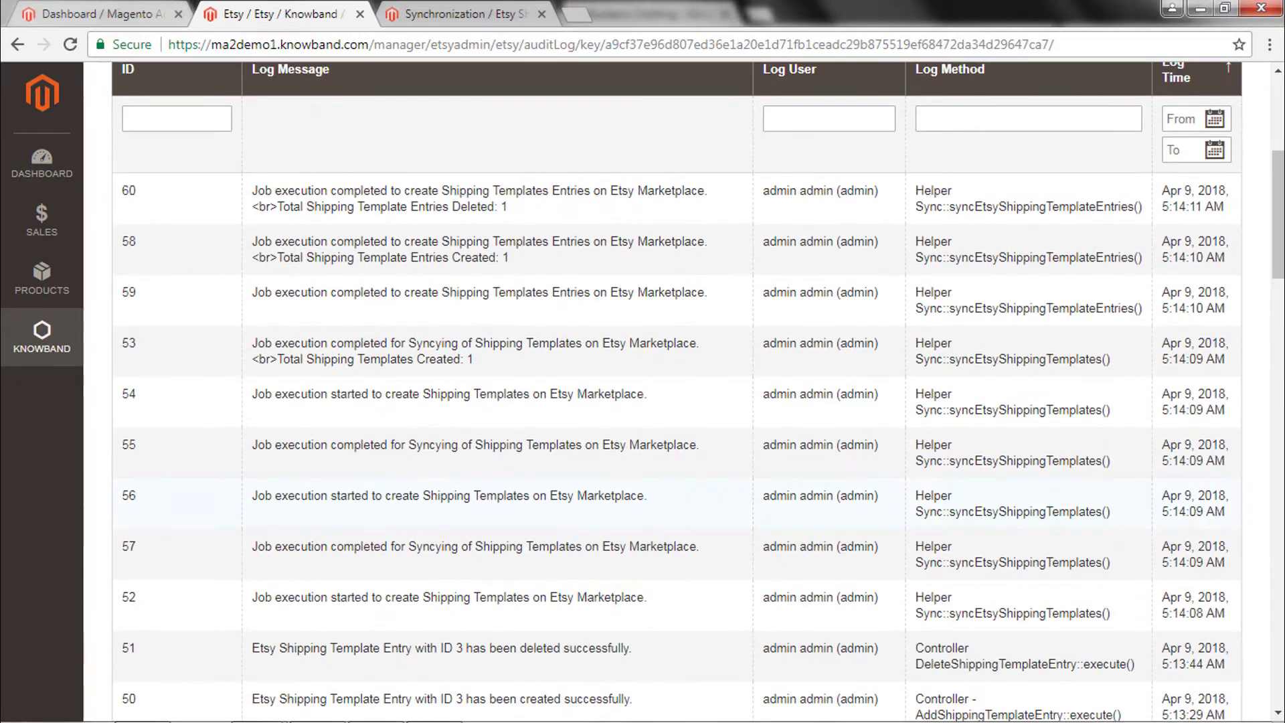
{"action": "scroll", "coordinate": [534, 554], "scroll_direction": "down", "scroll_amount": 4}
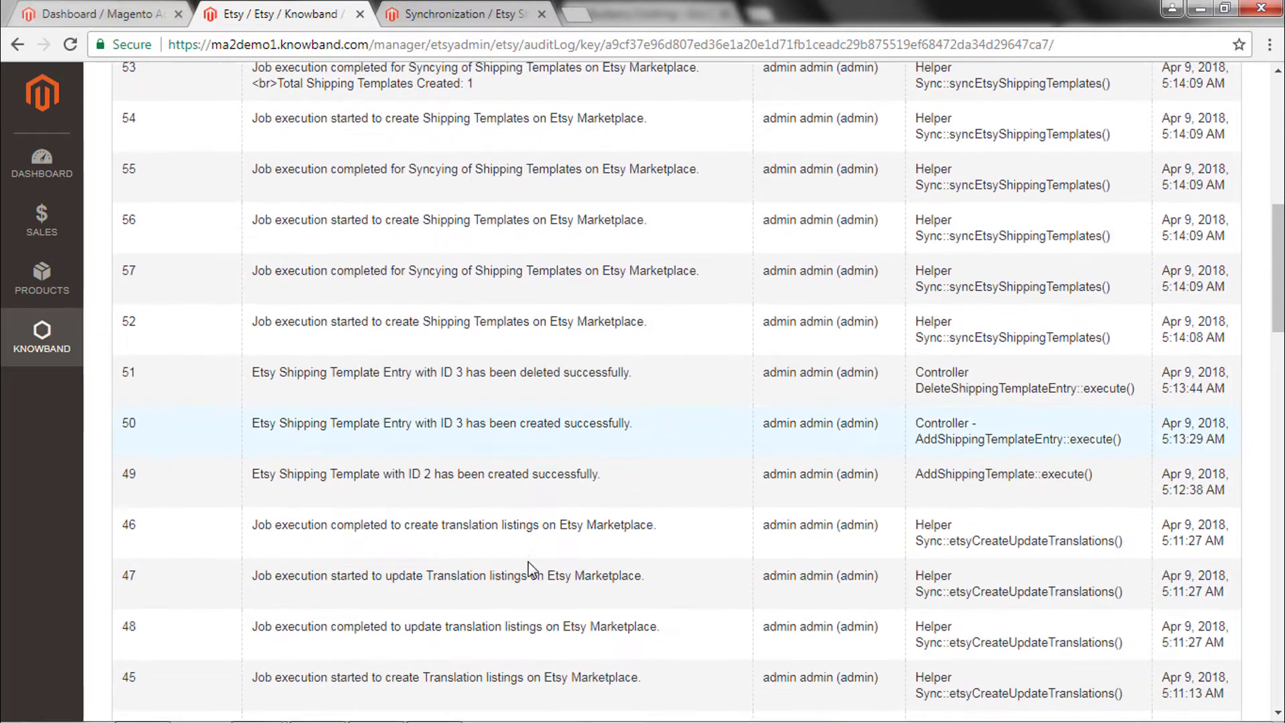